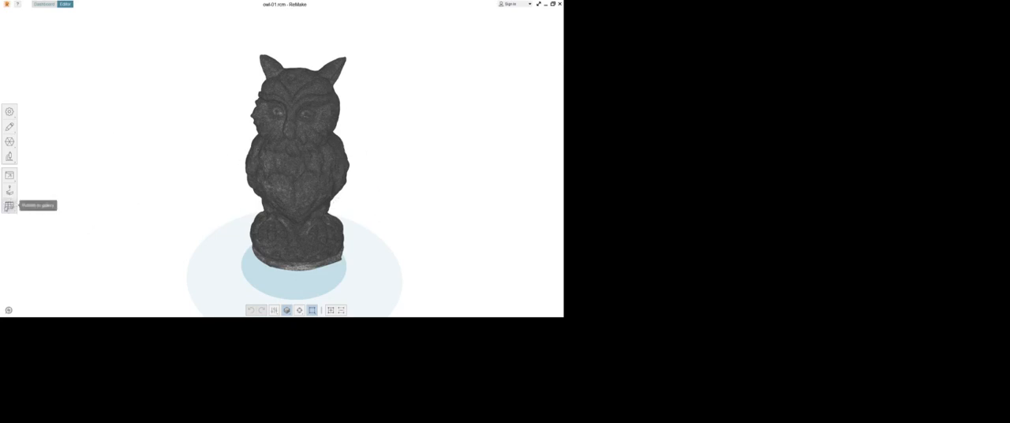
Step: Set up an advanced FBX export of the owl model with the texture size at 4096x4096
{"action": "left_click", "coordinate": [10, 174]}
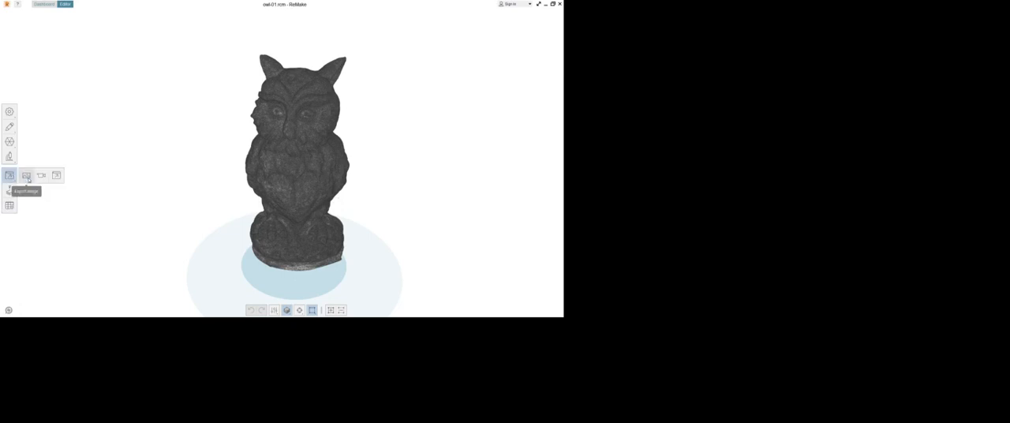
{"action": "left_click", "coordinate": [57, 177]}
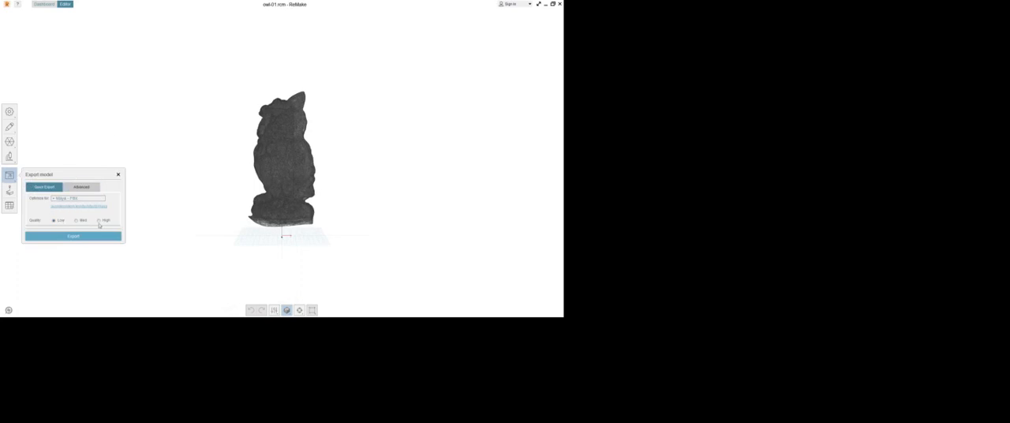
{"action": "left_click", "coordinate": [82, 188]}
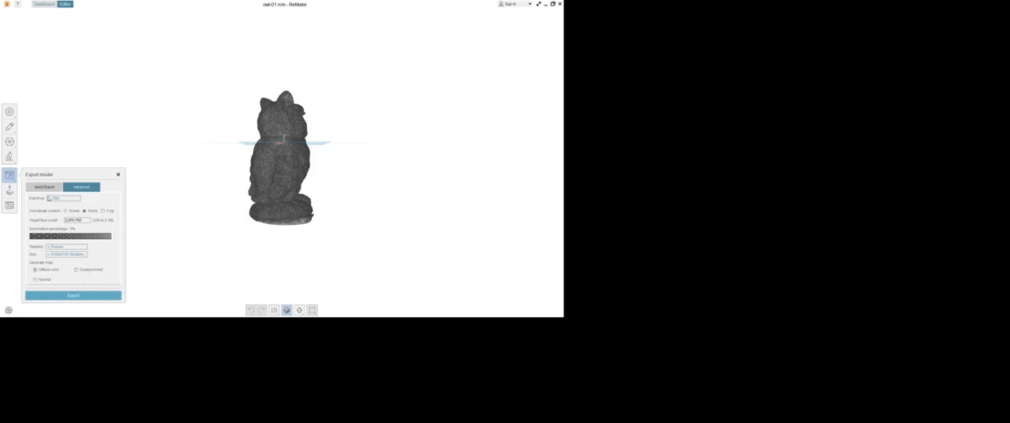
{"action": "left_click", "coordinate": [49, 198]}
{"action": "left_click", "coordinate": [51, 217]}
{"action": "left_click", "coordinate": [49, 255]}
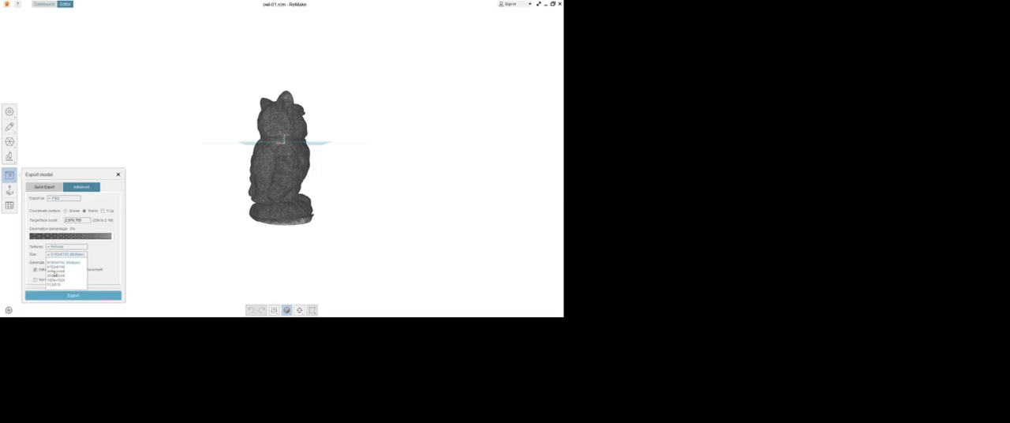
{"action": "left_click", "coordinate": [56, 276]}
Step: Enable the displacement and normal maps alongside diffuse color and start the model export
{"action": "left_click", "coordinate": [76, 270]}
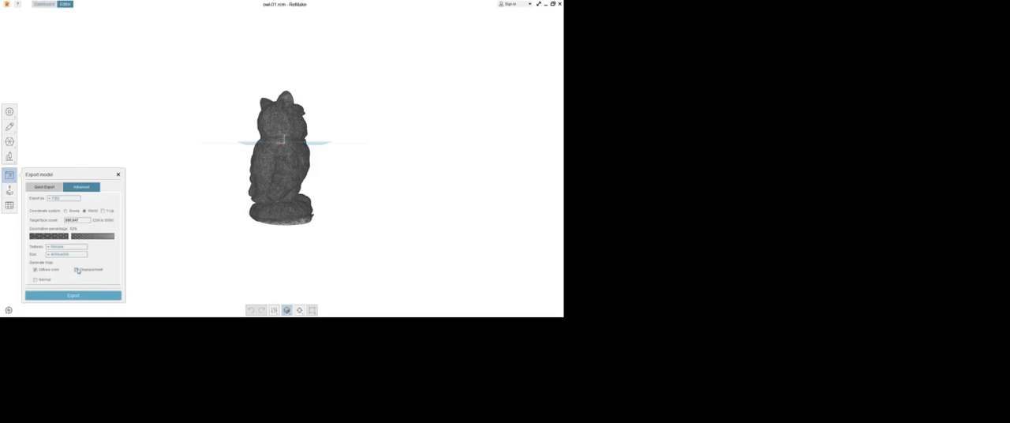
{"action": "left_click", "coordinate": [34, 280]}
{"action": "left_click", "coordinate": [90, 294]}
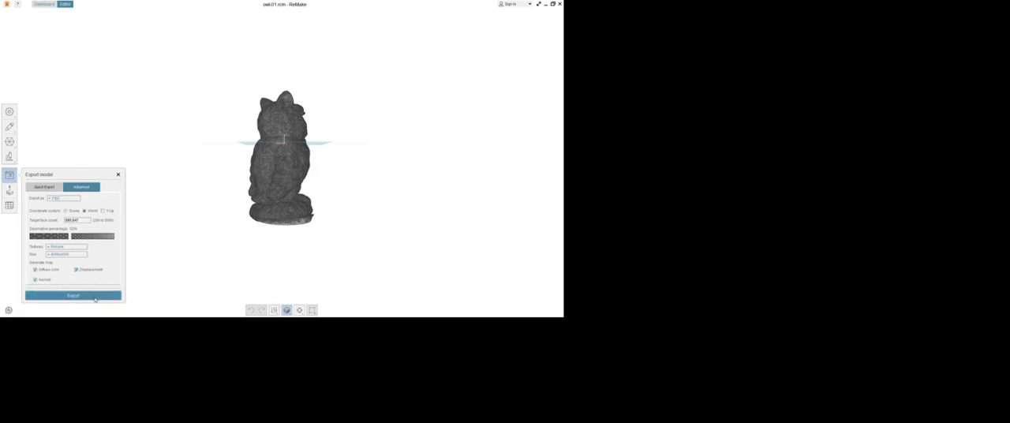
{"action": "left_click", "coordinate": [64, 295]}
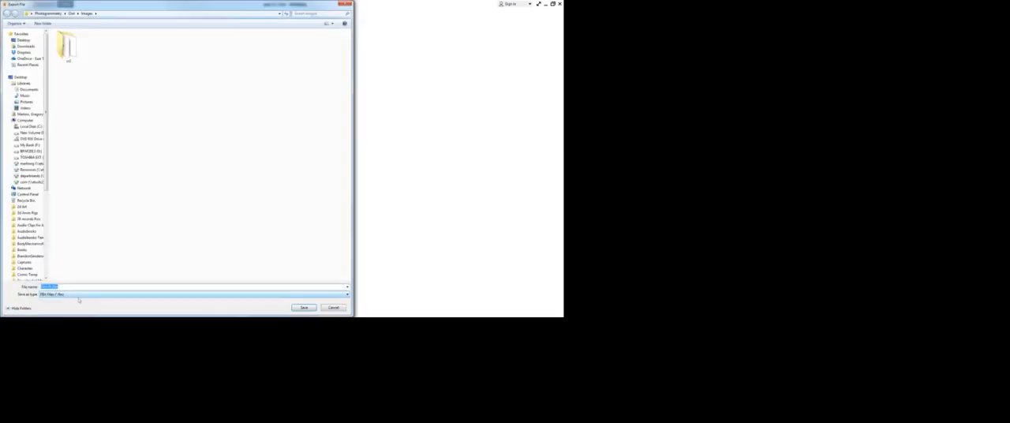
Step: Create a ToMaya folder inside the owl's Images folder and save the FBX export in it
{"action": "left_click", "coordinate": [47, 24]}
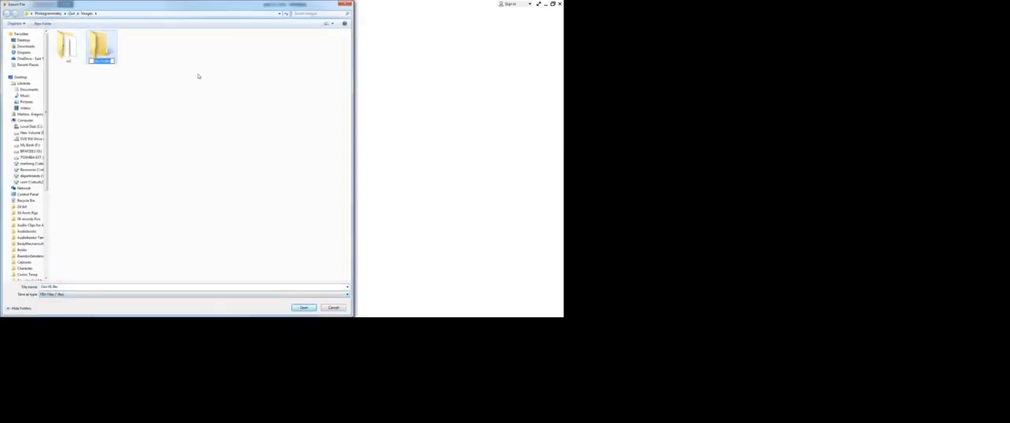
{"action": "type", "text": "TuMaya"}
{"action": "key", "text": "Return"}
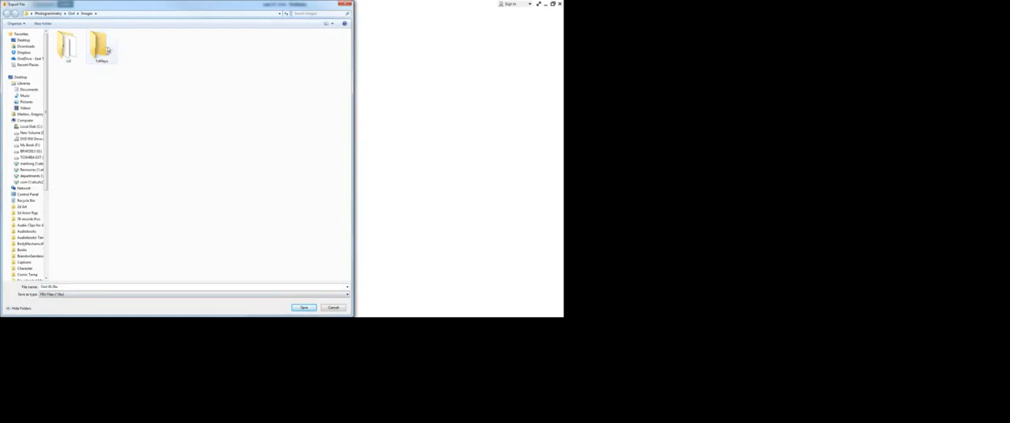
{"action": "double_click", "coordinate": [102, 50]}
{"action": "left_click", "coordinate": [300, 310]}
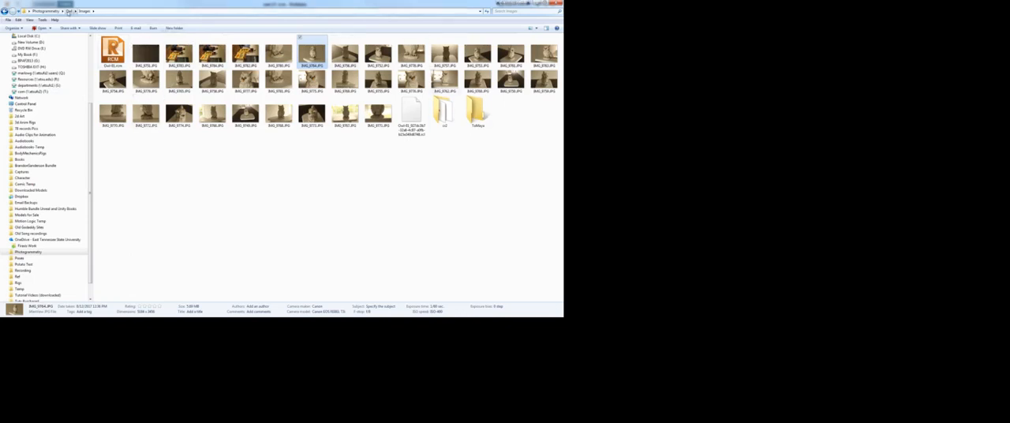
Step: Browse from the Owl folder through Images into ToMaya to check the export location
{"action": "left_click", "coordinate": [69, 11]}
{"action": "double_click", "coordinate": [114, 45]}
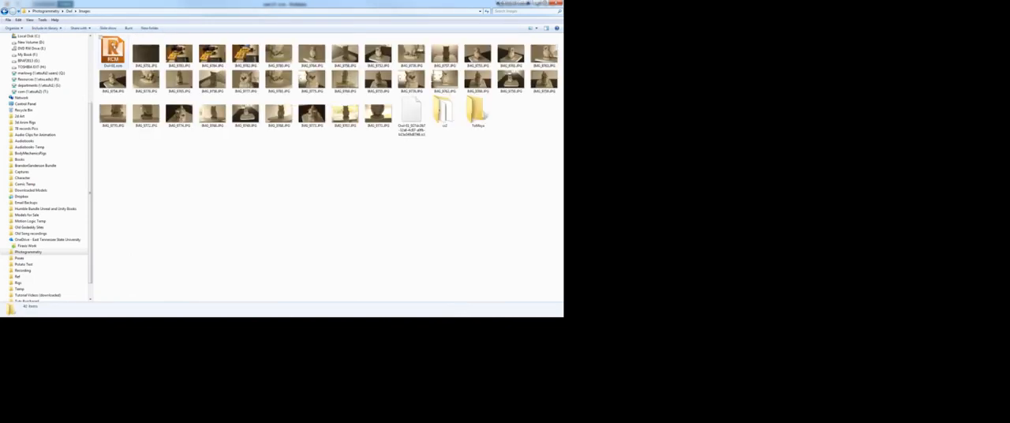
{"action": "double_click", "coordinate": [478, 104]}
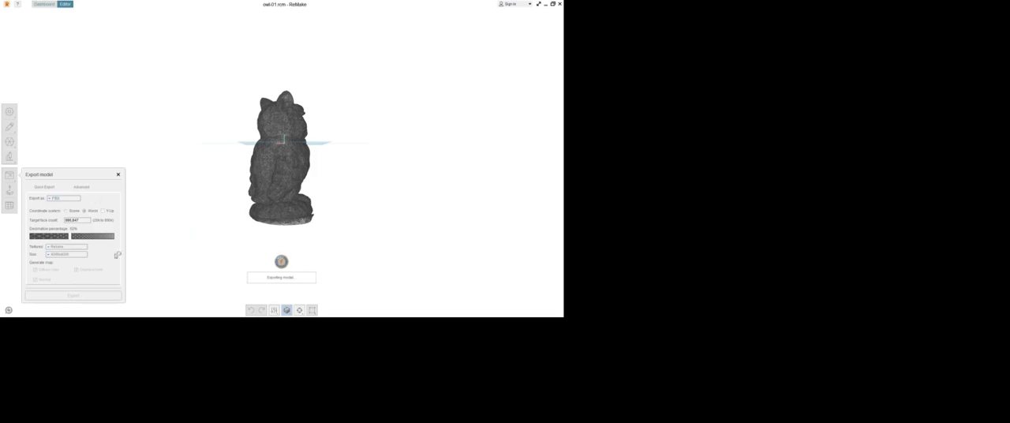
{"action": "mouse_move", "coordinate": [368, 198]}
{"action": "left_mouse_down"}
{"action": "mouse_move", "coordinate": [289, 202]}
{"action": "mouse_move", "coordinate": [352, 205]}
{"action": "left_mouse_up"}
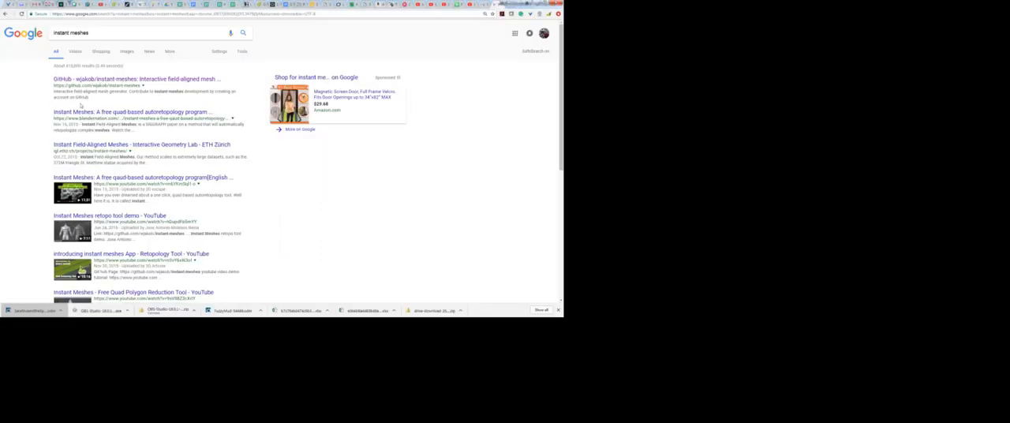
Step: Open the Instant Meshes GitHub repository from the web search results for "instant meshes"
{"action": "left_click", "coordinate": [101, 31]}
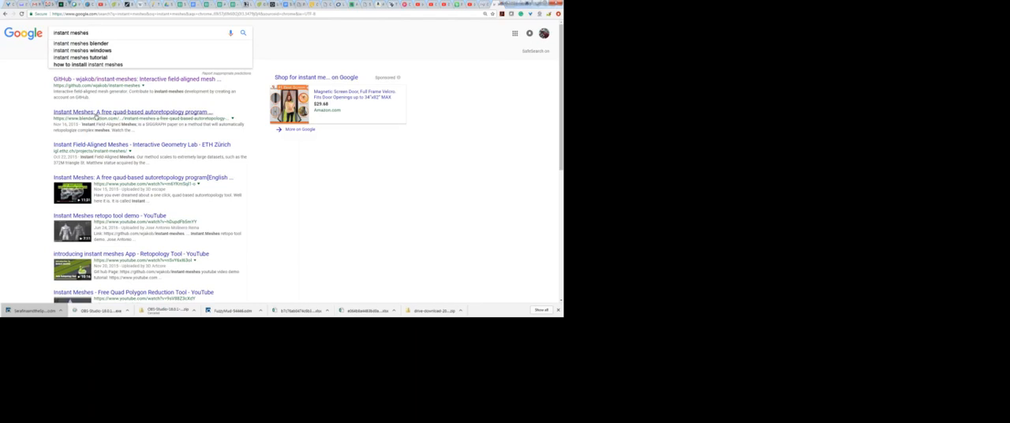
{"action": "left_click", "coordinate": [96, 115]}
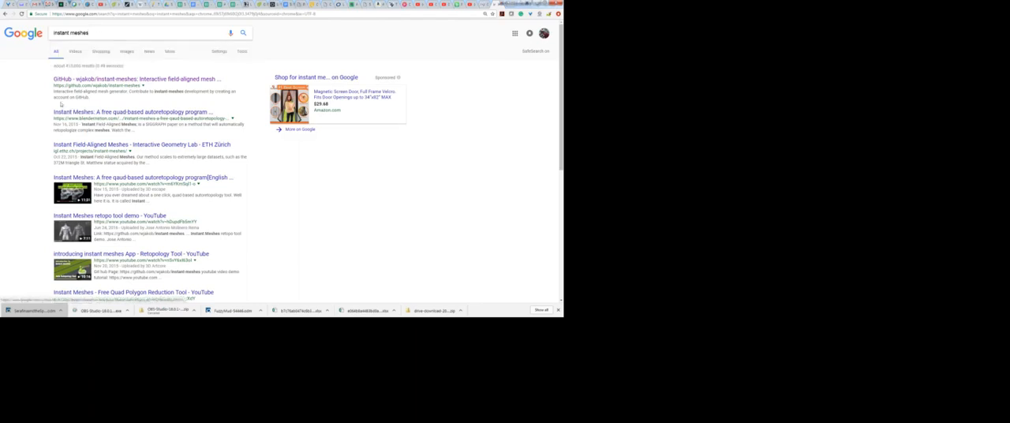
{"action": "left_click", "coordinate": [112, 80]}
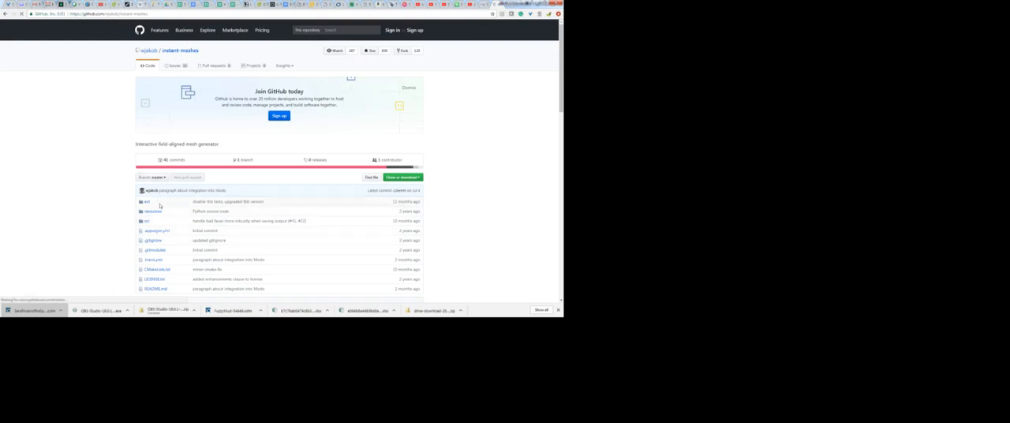
Step: Find the pre-compiled binaries in the repository's README and start the Microsoft Windows download
{"action": "scroll", "coordinate": [158, 217], "scroll_direction": "down", "scroll_amount": 2}
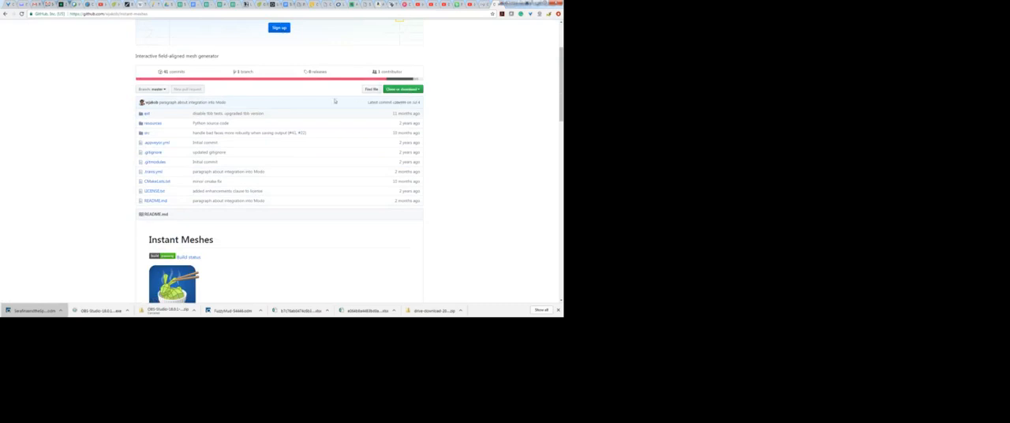
{"action": "scroll", "coordinate": [204, 136], "scroll_direction": "up", "scroll_amount": 2}
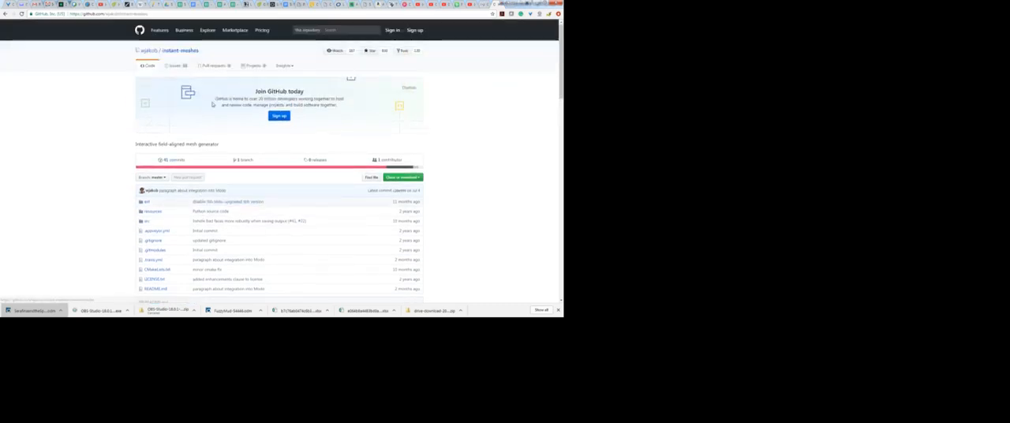
{"action": "scroll", "coordinate": [253, 214], "scroll_direction": "down", "scroll_amount": 1}
{"action": "scroll", "coordinate": [253, 214], "scroll_direction": "down", "scroll_amount": 5}
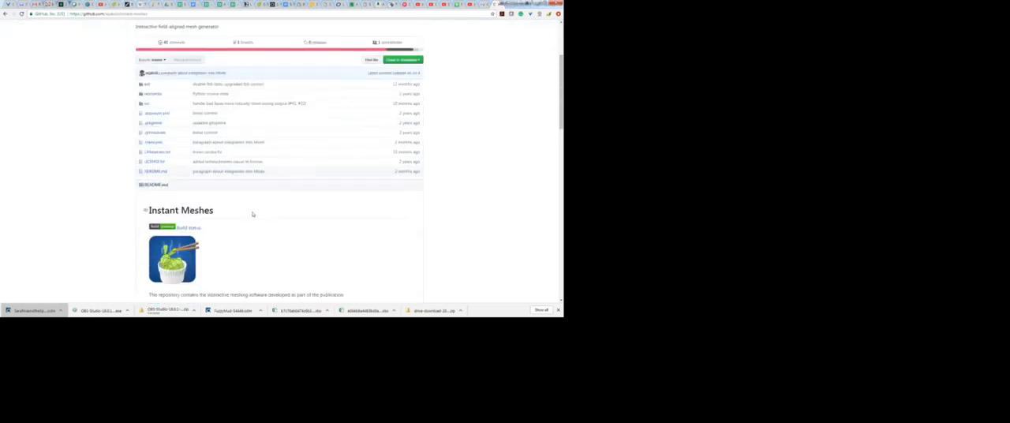
{"action": "scroll", "coordinate": [237, 214], "scroll_direction": "down", "scroll_amount": 10}
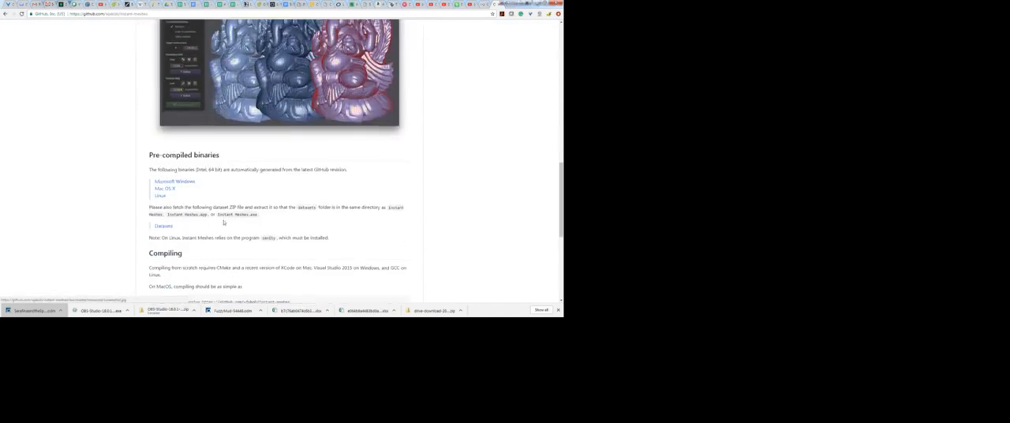
{"action": "scroll", "coordinate": [221, 228], "scroll_direction": "up", "scroll_amount": 2}
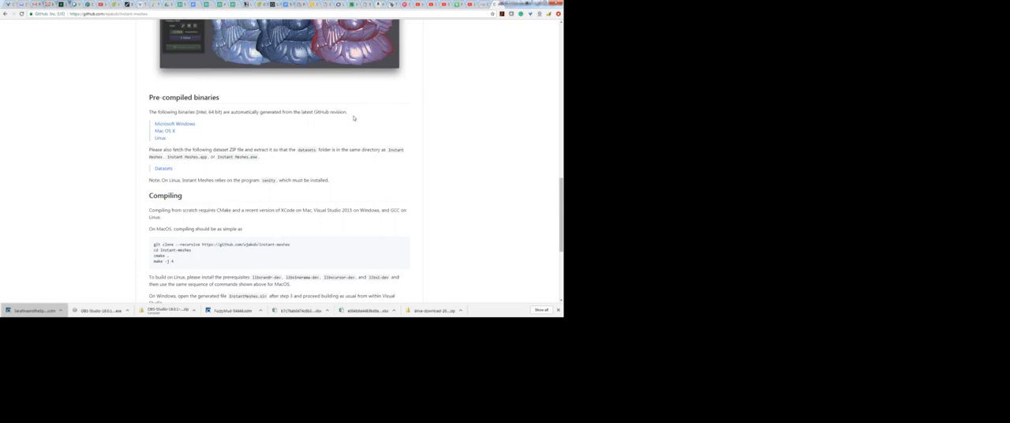
{"action": "left_click", "coordinate": [197, 124]}
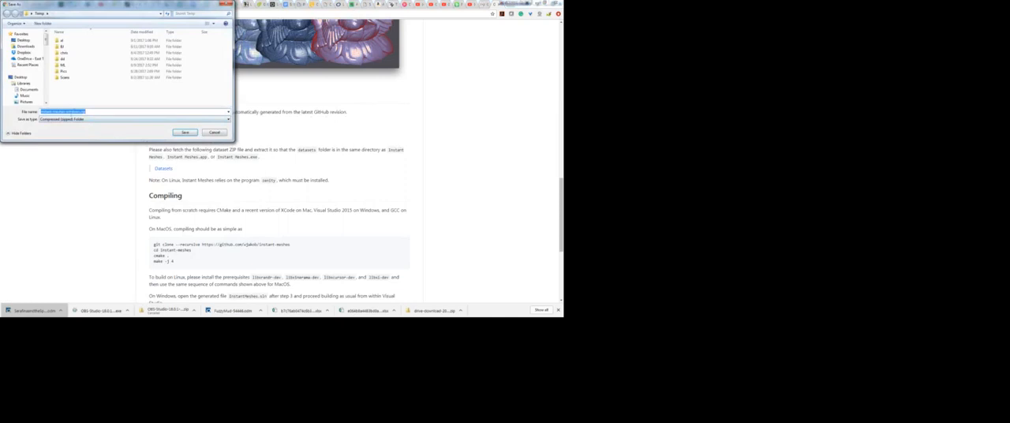
Step: Create an InstantMeshes folder inside Temp and save the instant-meshes-windows.zip download there
{"action": "left_click", "coordinate": [41, 26]}
{"action": "type", "text": "InstantMeshes"}
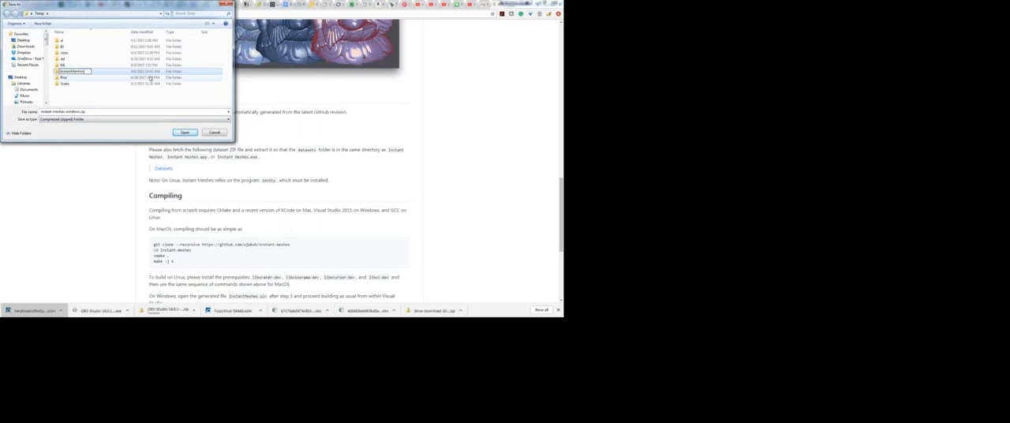
{"action": "key", "text": "Return"}
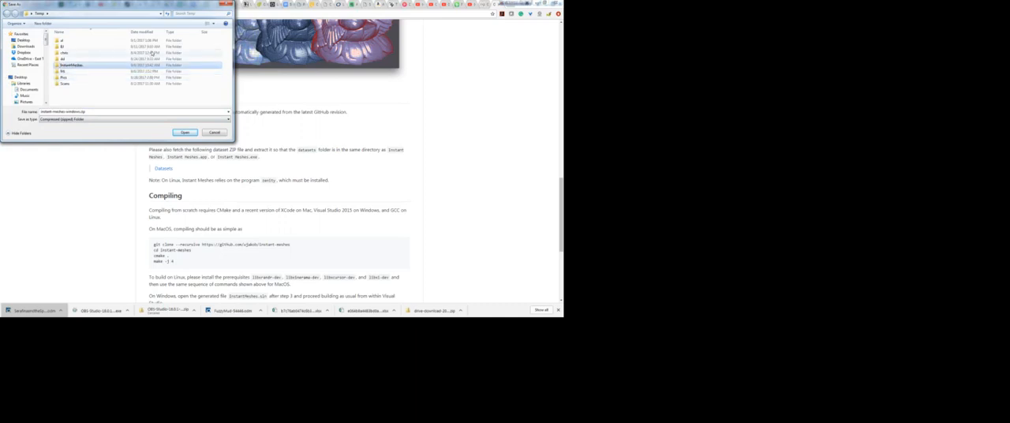
{"action": "double_click", "coordinate": [78, 67]}
{"action": "left_click", "coordinate": [192, 134]}
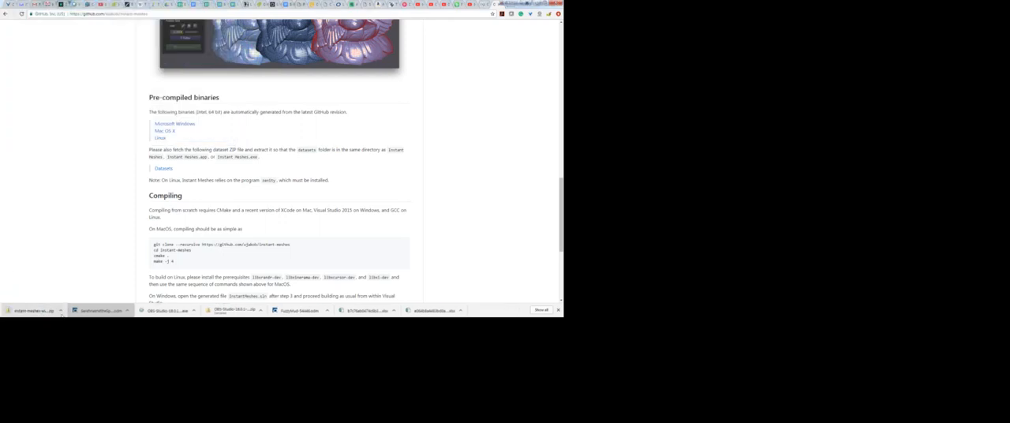
Step: Locate the downloaded instant-meshes-windows.zip, extract it with 7-Zip into its own instant-meshes-windows folder, and open that folder
{"action": "left_click", "coordinate": [61, 311]}
{"action": "left_click", "coordinate": [72, 293]}
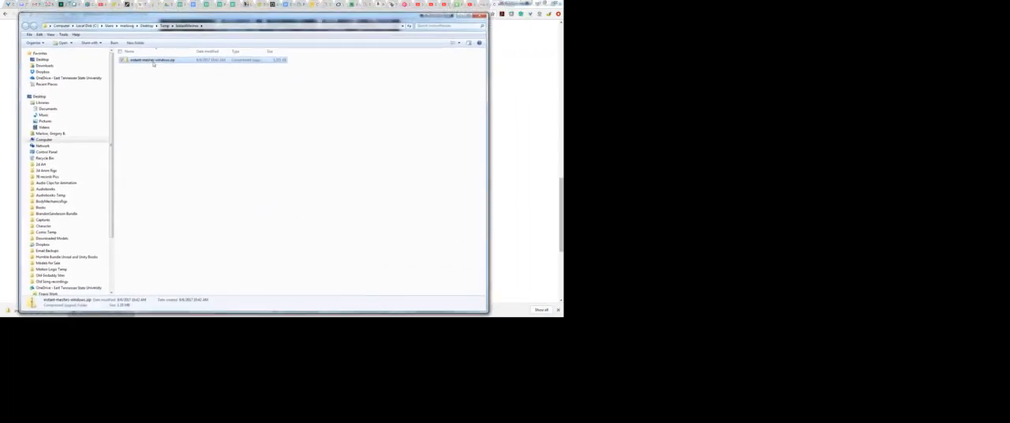
{"action": "right_click", "coordinate": [154, 60]}
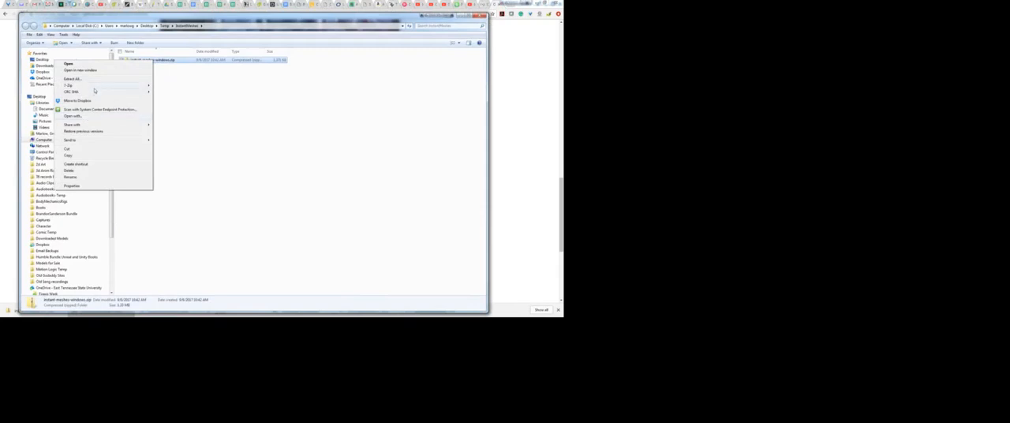
{"action": "mouse_move", "coordinate": [93, 86]}
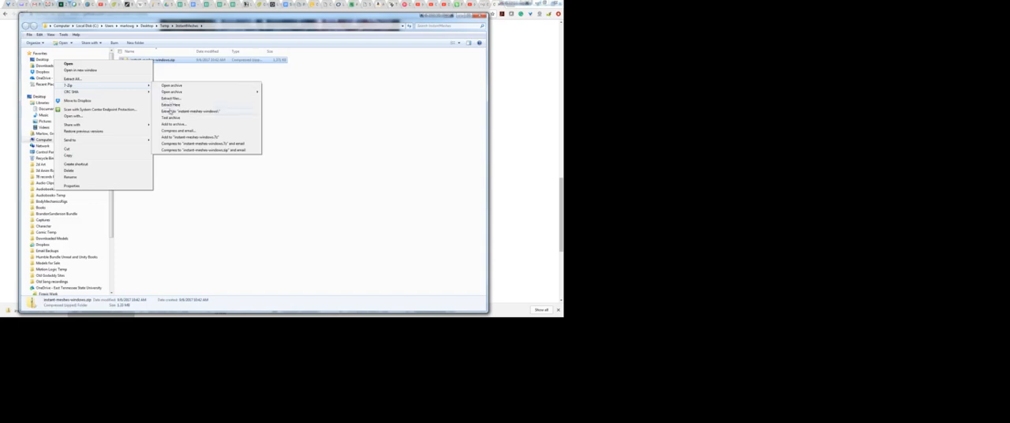
{"action": "left_click", "coordinate": [170, 112]}
{"action": "double_click", "coordinate": [156, 60]}
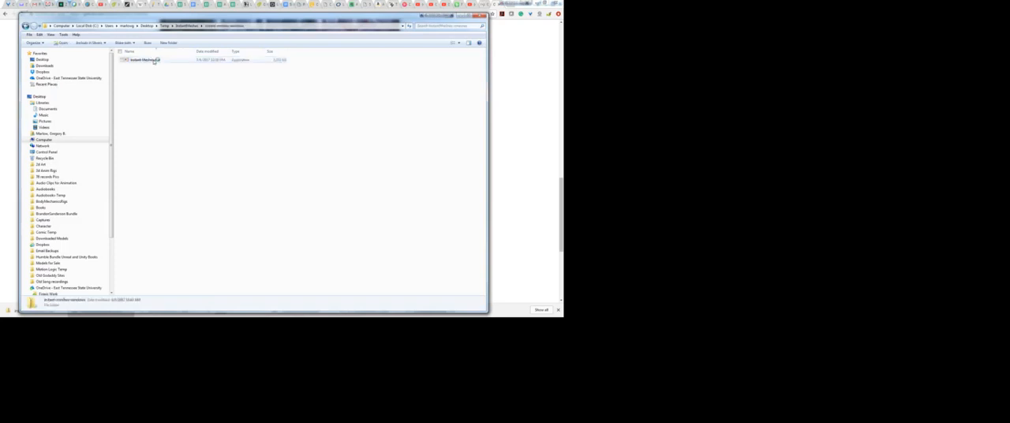
Step: Return to the owl project's folders and inspect ToMaya for the exported FBX and its texture maps
{"action": "left_click", "coordinate": [520, 84]}
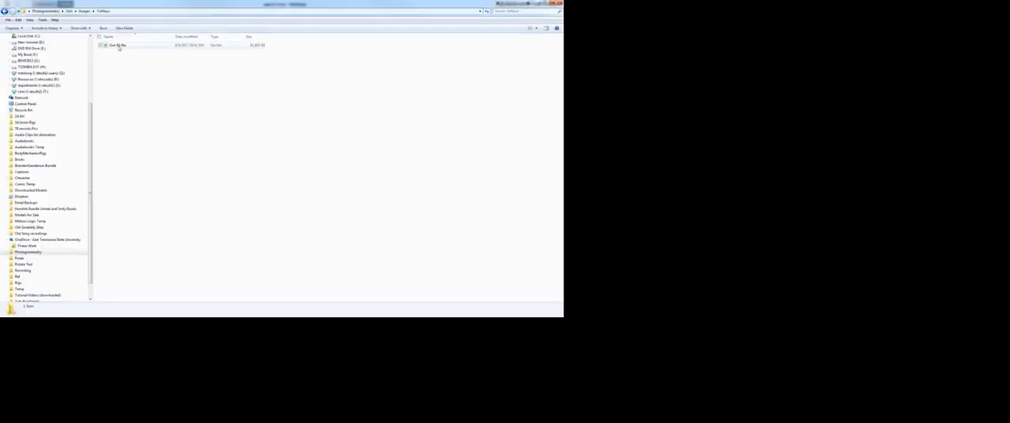
{"action": "left_click", "coordinate": [83, 11]}
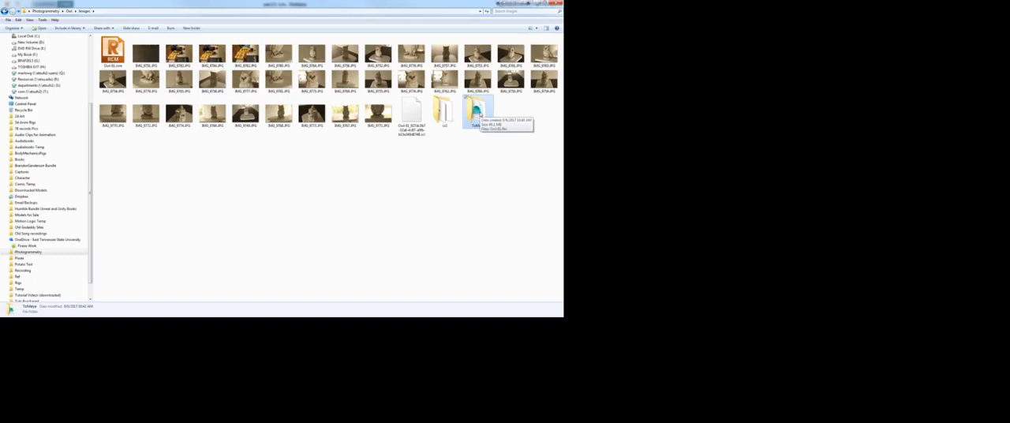
{"action": "double_click", "coordinate": [478, 112]}
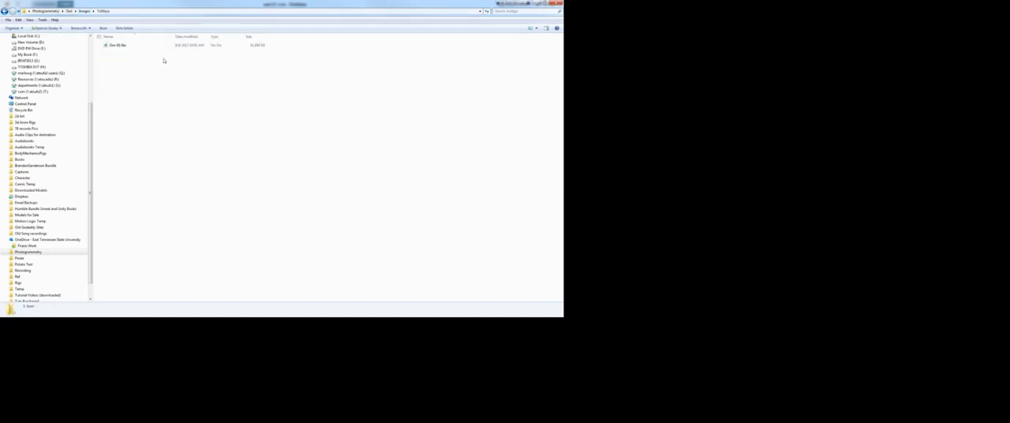
{"action": "left_click", "coordinate": [69, 11]}
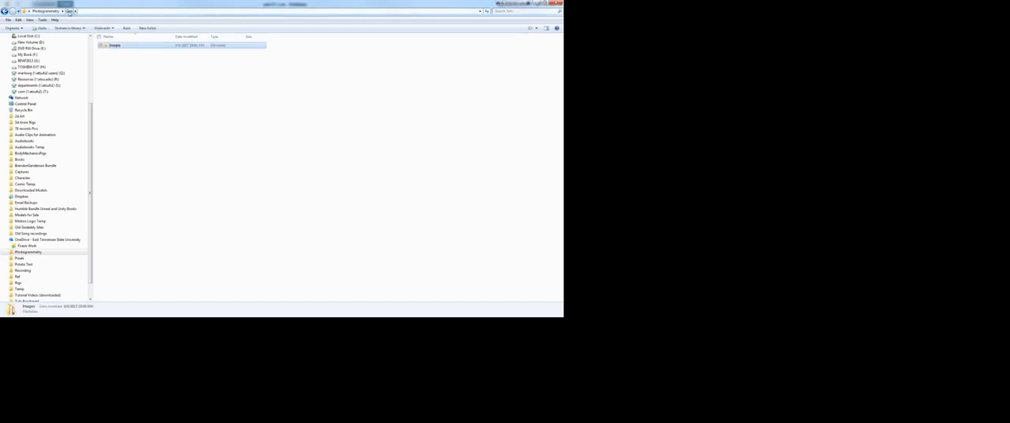
{"action": "double_click", "coordinate": [123, 47]}
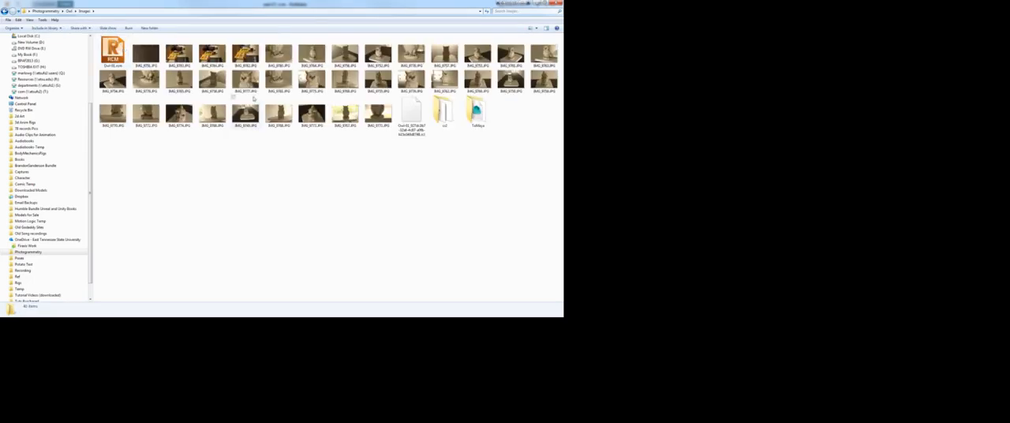
{"action": "double_click", "coordinate": [476, 119]}
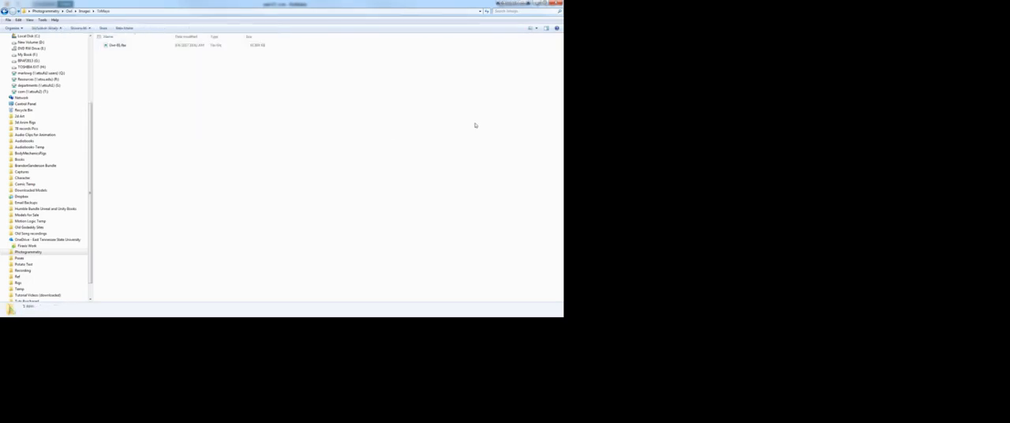
Step: Refresh the ToMaya folder listing, and switch back to ReMake to display the owl model with its texture
{"action": "right_click", "coordinate": [223, 124]}
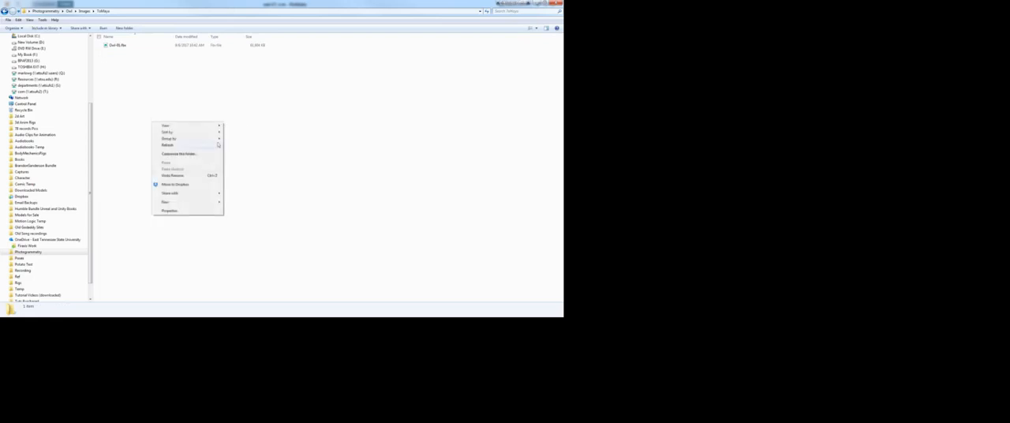
{"action": "left_click", "coordinate": [173, 146]}
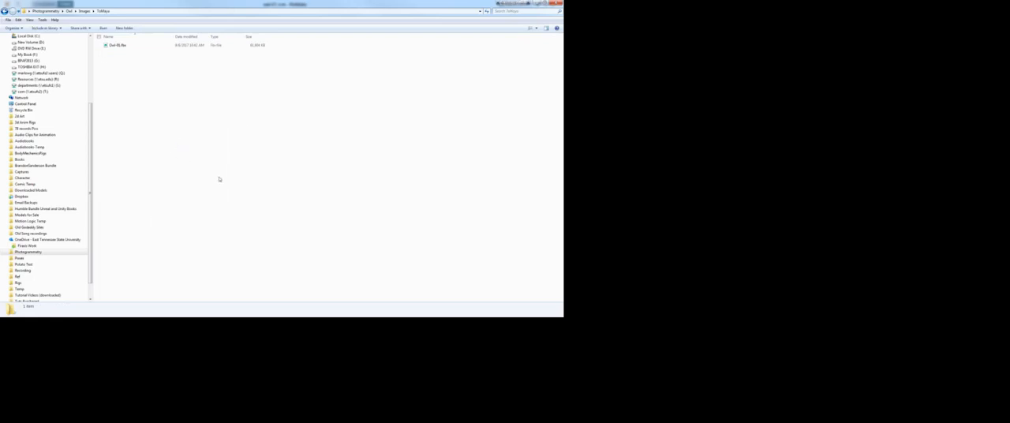
{"action": "left_click", "coordinate": [16, 316]}
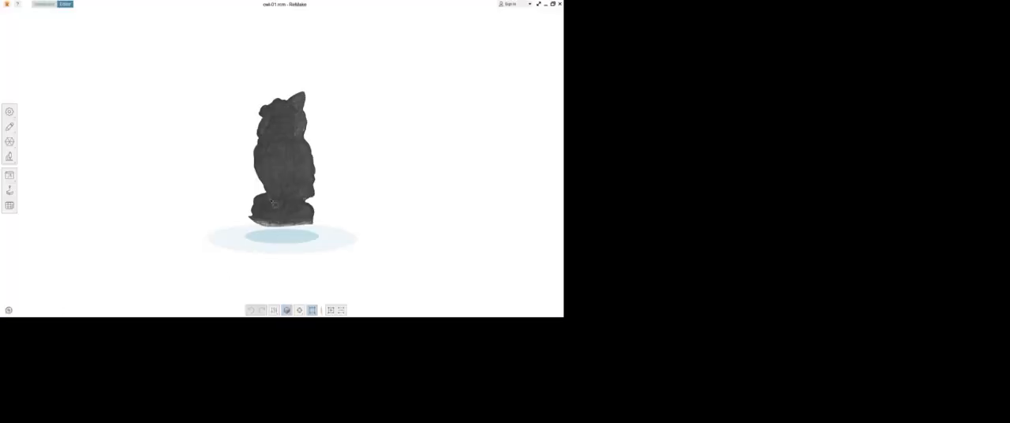
{"action": "left_click", "coordinate": [287, 309]}
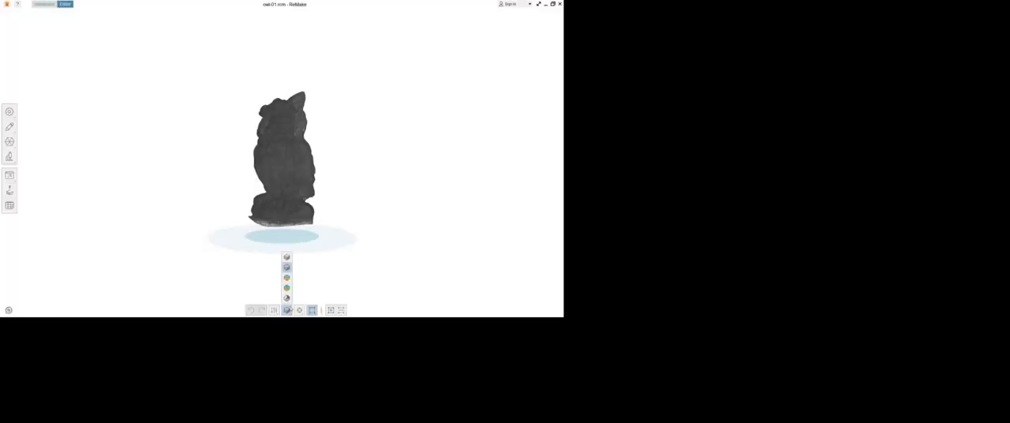
{"action": "left_click", "coordinate": [287, 278]}
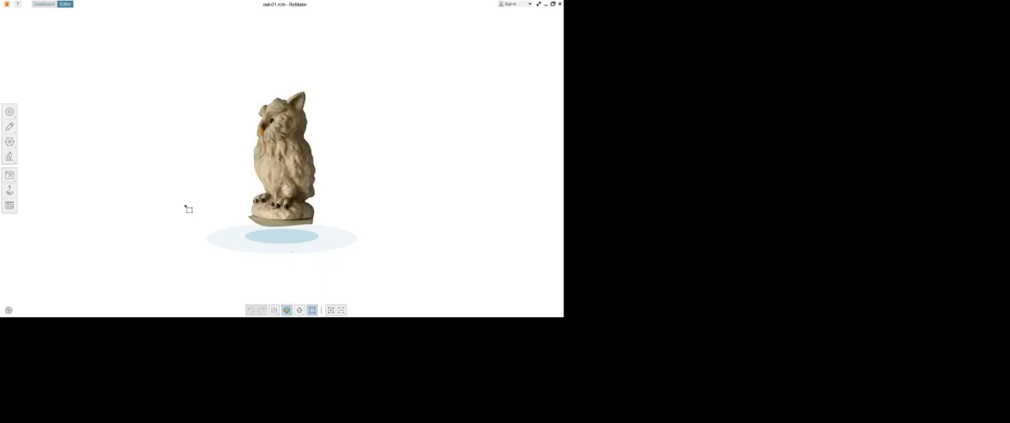
Step: Review the owl's advanced model export settings, including the texture map options, and close them without exporting
{"action": "left_click", "coordinate": [10, 174]}
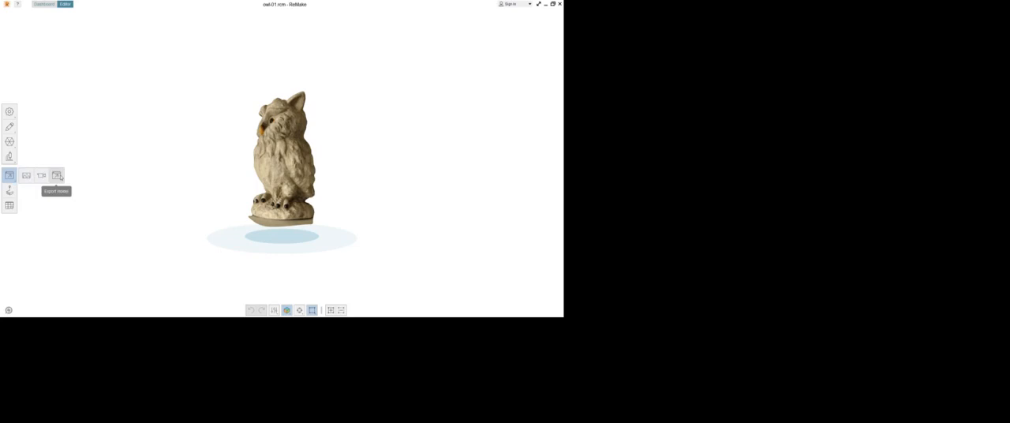
{"action": "left_click", "coordinate": [57, 175]}
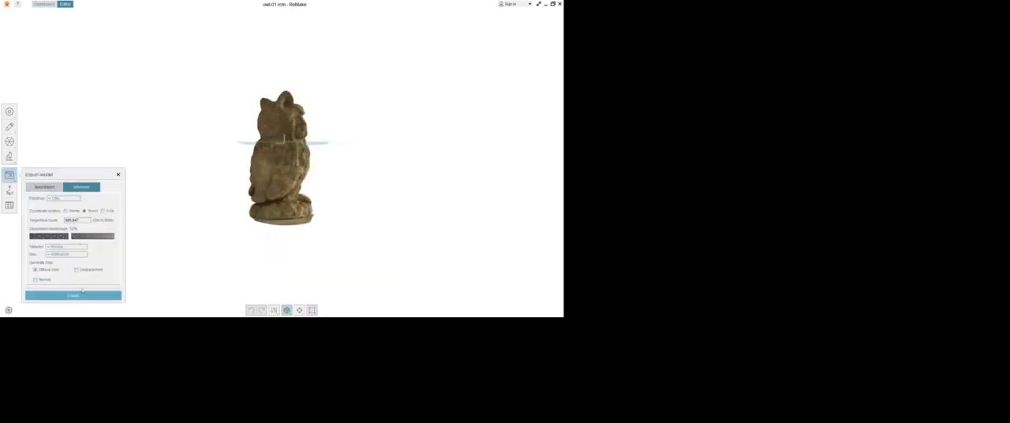
{"action": "left_click", "coordinate": [119, 175]}
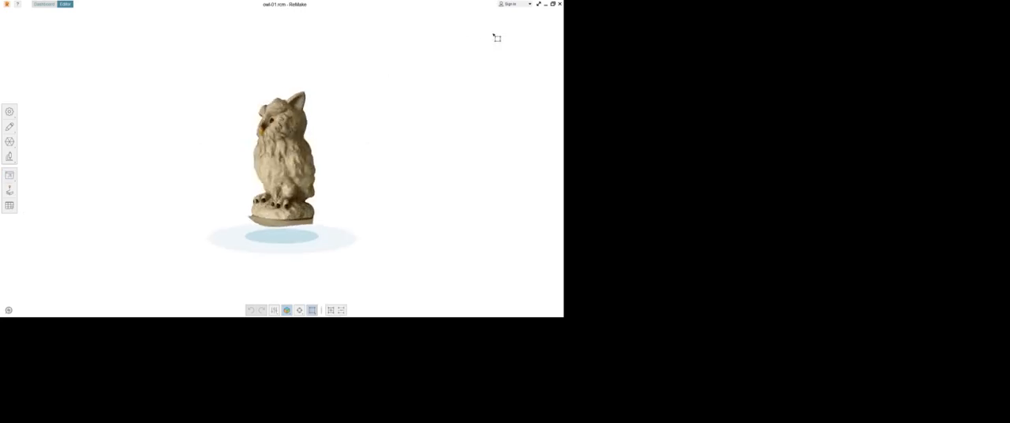
Step: Switch to Maya and import the exported owl FBX from the Desktop's Photogrammetry > Owl > Images > ToMaya folder
{"action": "left_click", "coordinate": [544, 4]}
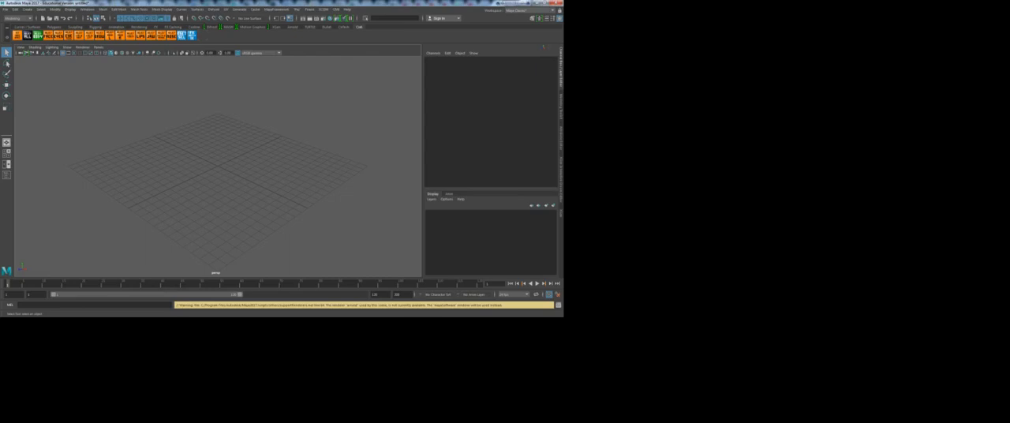
{"action": "left_click", "coordinate": [6, 9]}
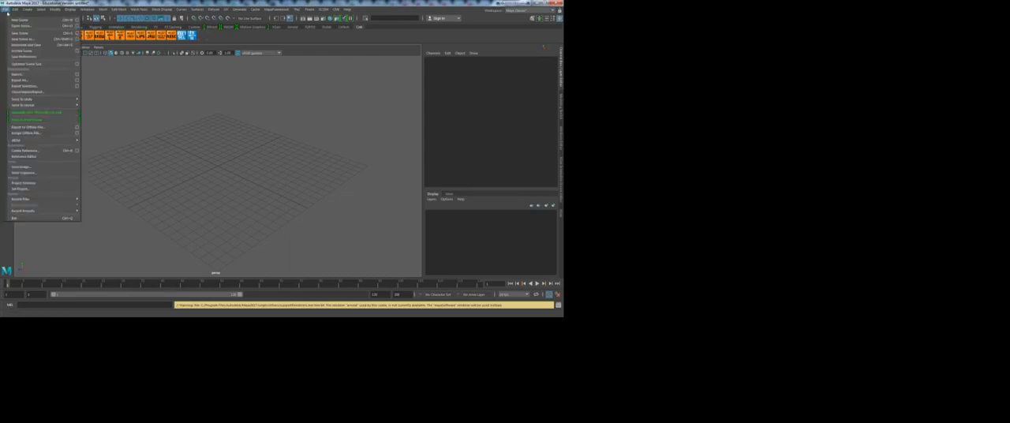
{"action": "left_click", "coordinate": [21, 79]}
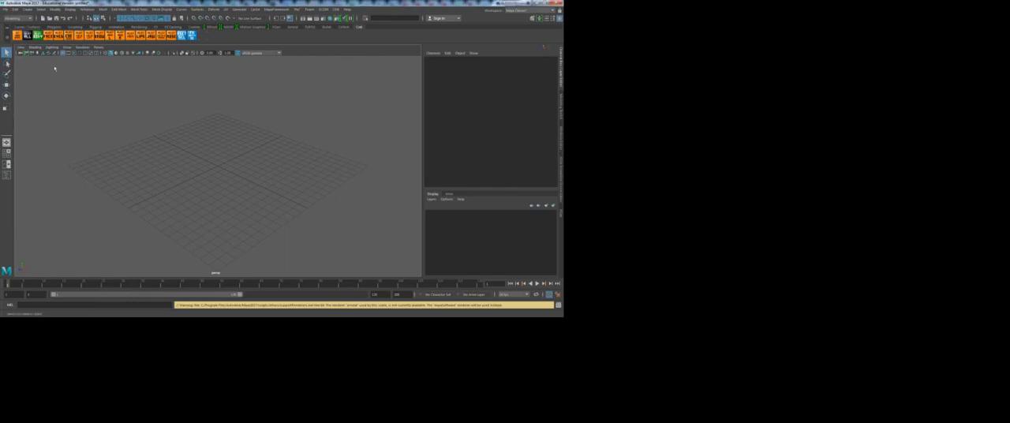
{"action": "left_click", "coordinate": [6, 9]}
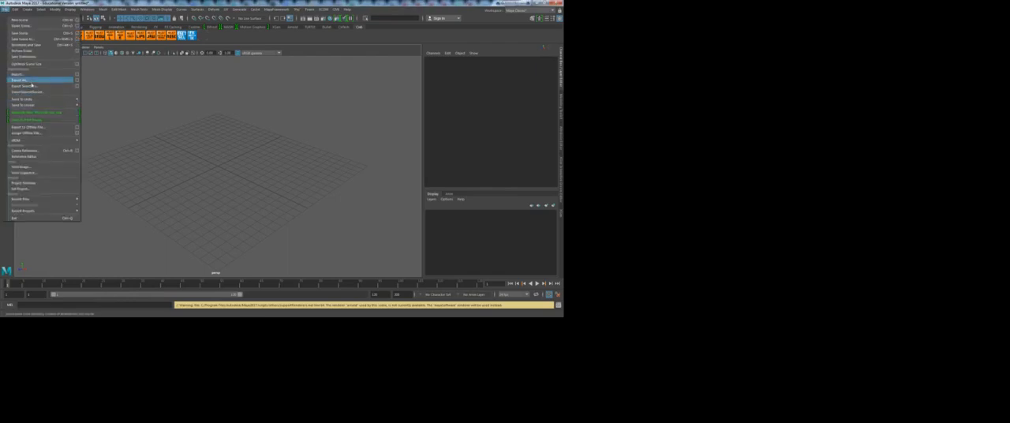
{"action": "left_click", "coordinate": [23, 77]}
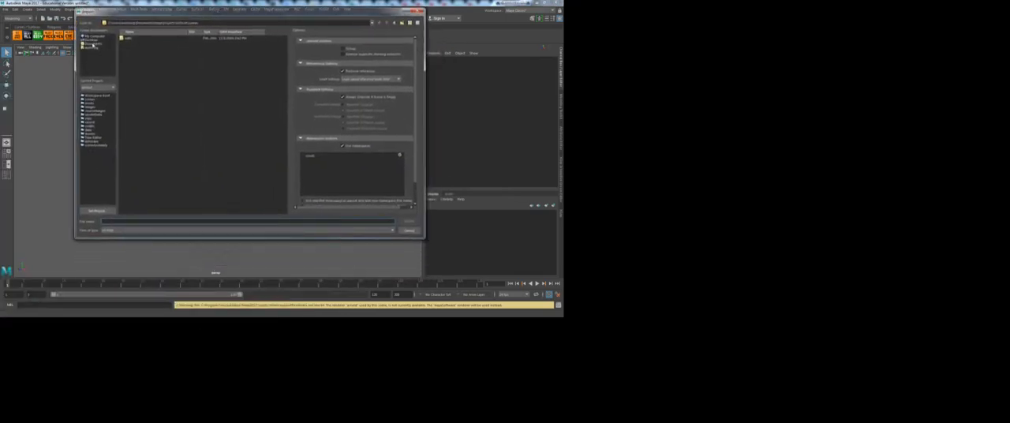
{"action": "left_click", "coordinate": [91, 41]}
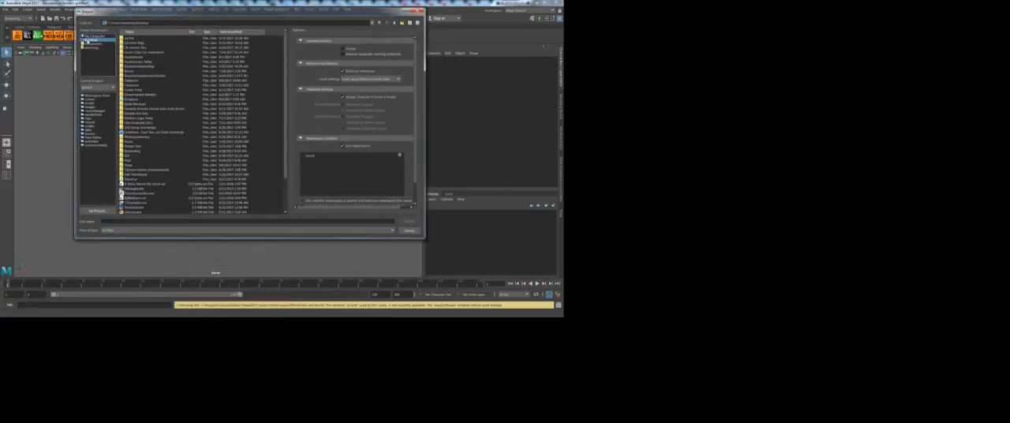
{"action": "double_click", "coordinate": [146, 136]}
{"action": "left_click", "coordinate": [127, 71]}
{"action": "double_click", "coordinate": [128, 71]}
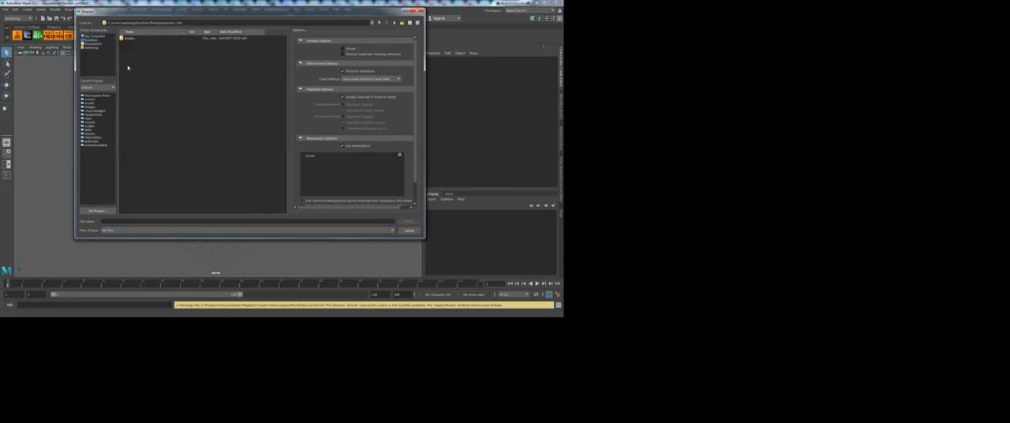
{"action": "double_click", "coordinate": [131, 41]}
{"action": "left_click", "coordinate": [162, 38]}
{"action": "left_click", "coordinate": [409, 221]}
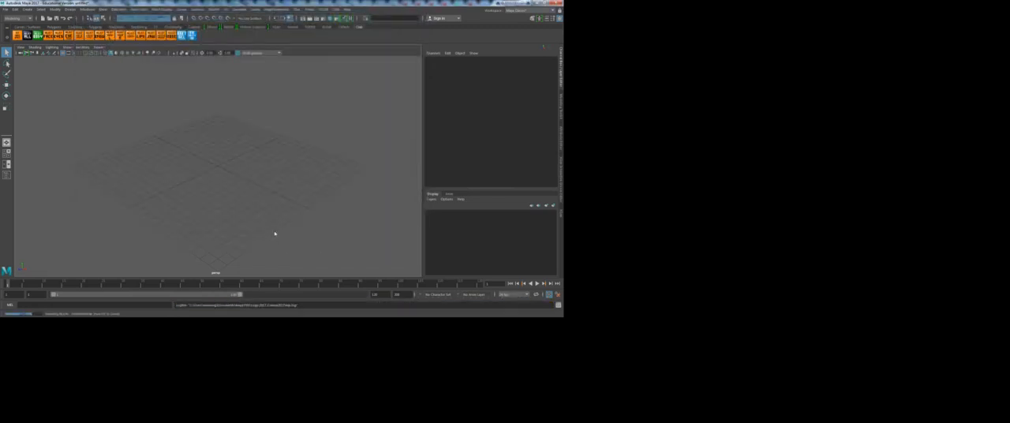
Step: Turn on textured shading for the imported owl and view it up close in the perspective view
{"action": "left_click_drag", "start_coordinate": [275, 196], "coordinate": [175, 168], "text": "alt"}
{"action": "right_click_drag", "start_coordinate": [205, 173], "coordinate": [336, 199], "text": "alt"}
{"action": "left_click_drag", "start_coordinate": [335, 198], "coordinate": [261, 174], "text": "alt"}
{"action": "left_click", "coordinate": [247, 169]}
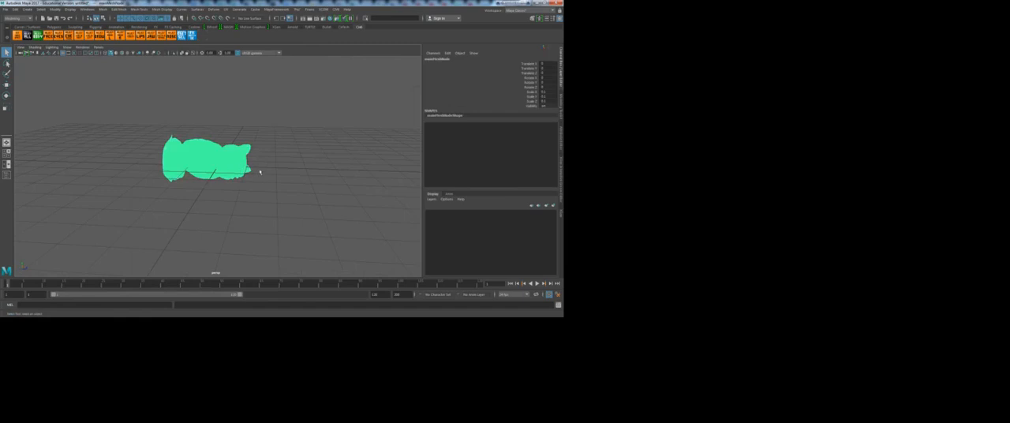
{"action": "key", "text": "6"}
{"action": "left_click", "coordinate": [254, 187]}
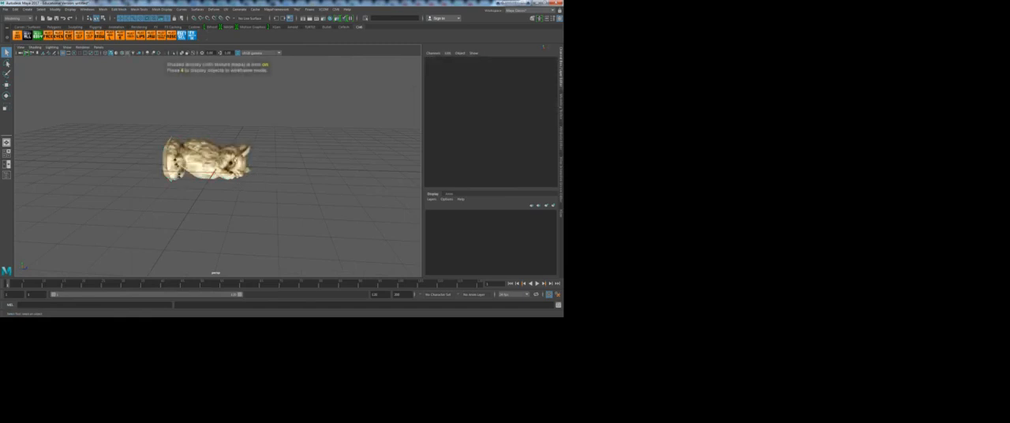
Step: Rotate the owl about its X axis by about -90 degrees so that it stands upright
{"action": "left_click", "coordinate": [238, 164]}
{"action": "key", "text": "e"}
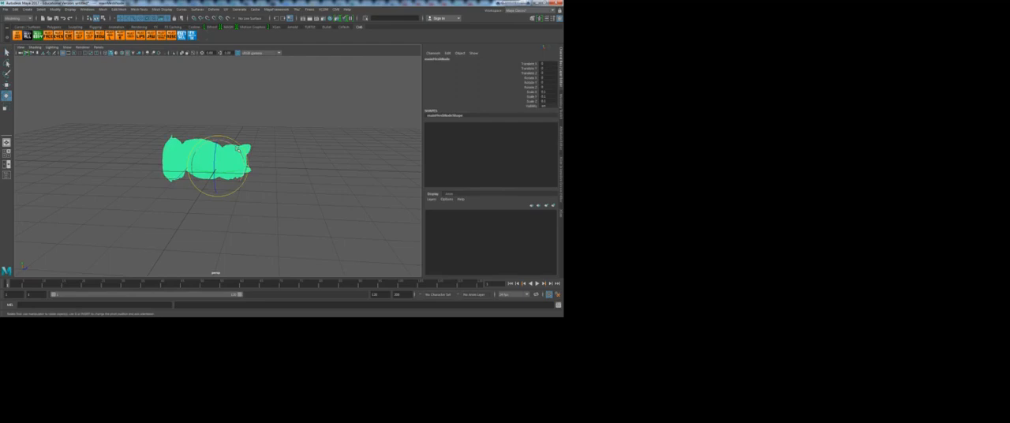
{"action": "left_click_drag", "start_coordinate": [237, 148], "coordinate": [205, 128]}
{"action": "mouse_move", "coordinate": [246, 236]}
{"action": "left_mouse_down", "text": "alt"}
{"action": "mouse_move", "coordinate": [248, 217]}
{"action": "mouse_move", "coordinate": [248, 231]}
{"action": "left_mouse_up", "text": "alt"}
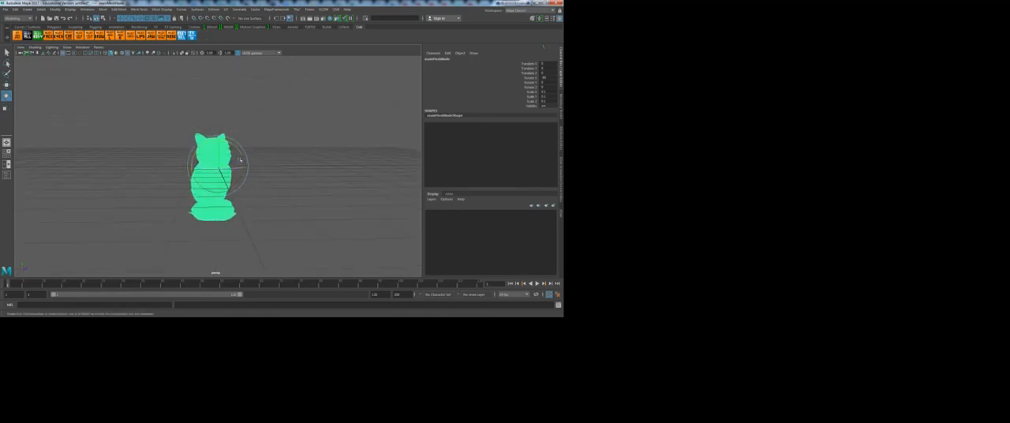
{"action": "left_click_drag", "start_coordinate": [236, 147], "coordinate": [194, 114]}
Step: Move the upright owl onto the grid and turn it to face the front
{"action": "key", "text": "w"}
{"action": "left_click", "coordinate": [266, 128]}
{"action": "left_click_drag", "start_coordinate": [266, 129], "coordinate": [217, 150], "text": "alt"}
{"action": "left_click", "coordinate": [228, 168]}
{"action": "key", "text": "e"}
{"action": "left_click_drag", "start_coordinate": [240, 128], "coordinate": [228, 129]}
{"action": "left_click", "coordinate": [285, 133]}
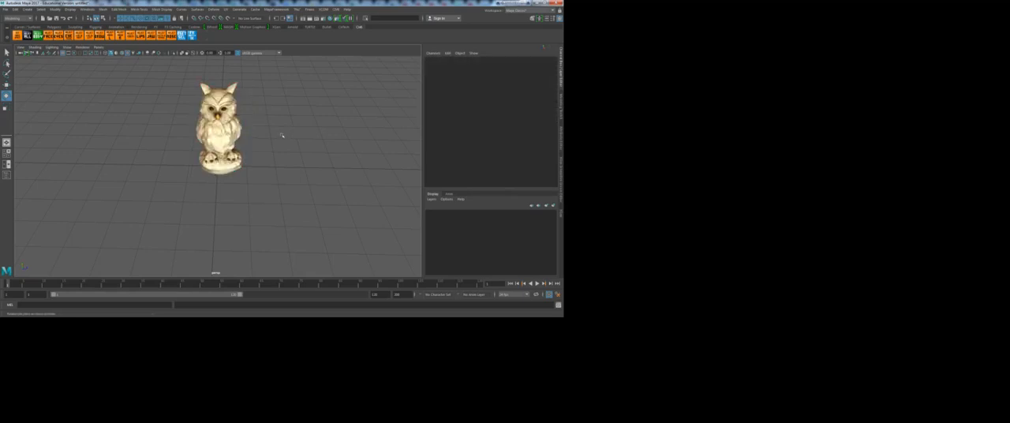
Step: Turn on the Poly Count heads-up display and select the owl to check its mesh density
{"action": "mouse_move", "coordinate": [240, 166]}
{"action": "left_mouse_down", "text": "alt"}
{"action": "mouse_move", "coordinate": [230, 113]}
{"action": "mouse_move", "coordinate": [232, 158]}
{"action": "left_mouse_up", "text": "alt"}
{"action": "right_click_drag", "start_coordinate": [232, 158], "coordinate": [273, 146], "text": "alt"}
{"action": "middle_click_drag", "start_coordinate": [273, 134], "coordinate": [245, 236], "text": "alt"}
{"action": "left_click_drag", "start_coordinate": [244, 237], "coordinate": [241, 202], "text": "alt"}
{"action": "left_click", "coordinate": [222, 132]}
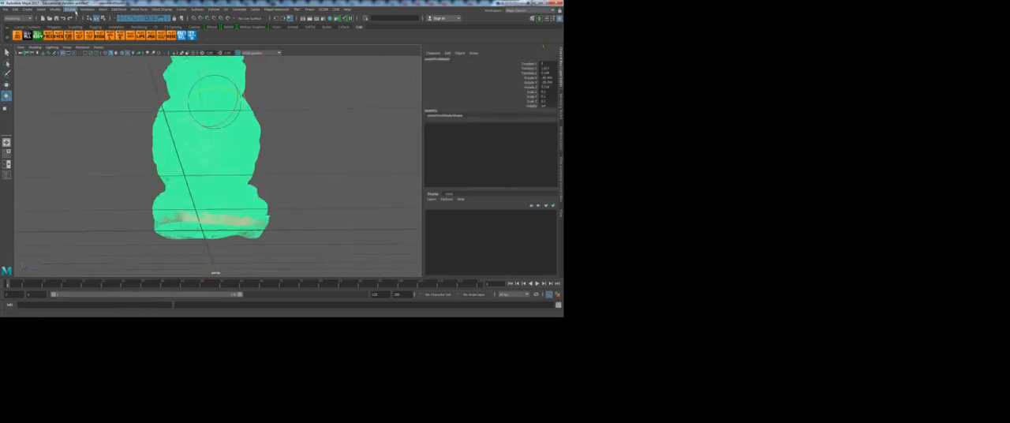
{"action": "left_click", "coordinate": [87, 8]}
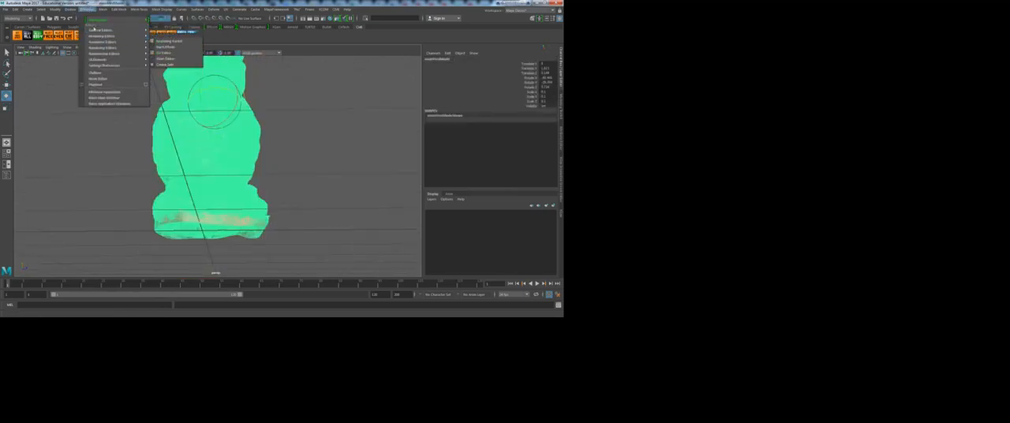
{"action": "mouse_move", "coordinate": [69, 10]}
{"action": "mouse_move", "coordinate": [88, 30]}
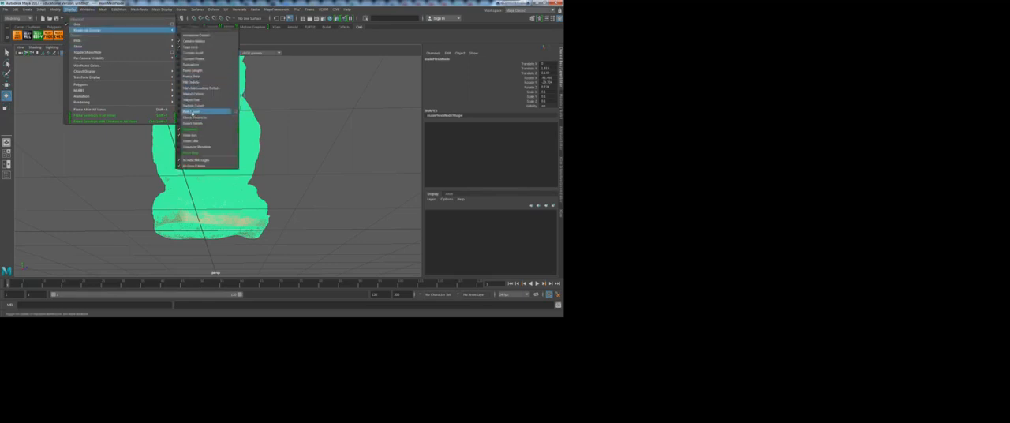
{"action": "left_click", "coordinate": [193, 112]}
{"action": "left_click", "coordinate": [344, 119]}
{"action": "left_click", "coordinate": [214, 144]}
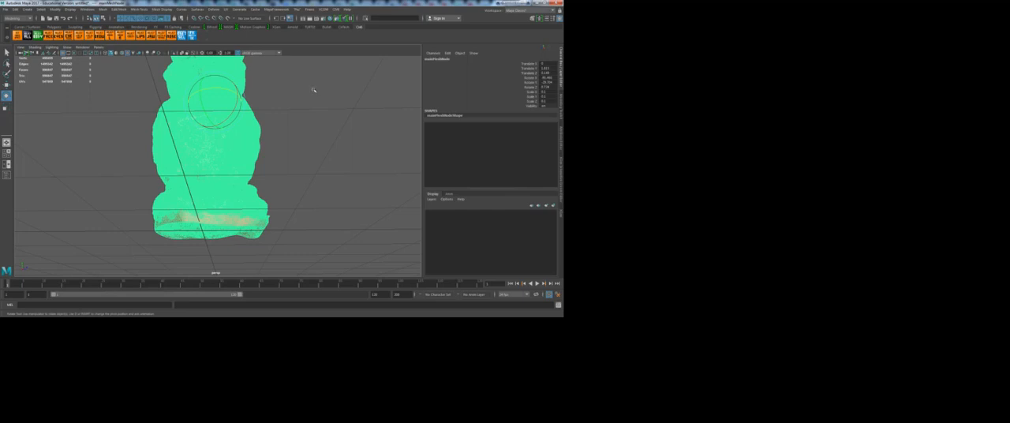
Step: Examine the textured owl from several angles and distances, including its face, body and base
{"action": "left_click_drag", "start_coordinate": [314, 109], "coordinate": [307, 136], "text": "alt"}
{"action": "left_click", "coordinate": [307, 137]}
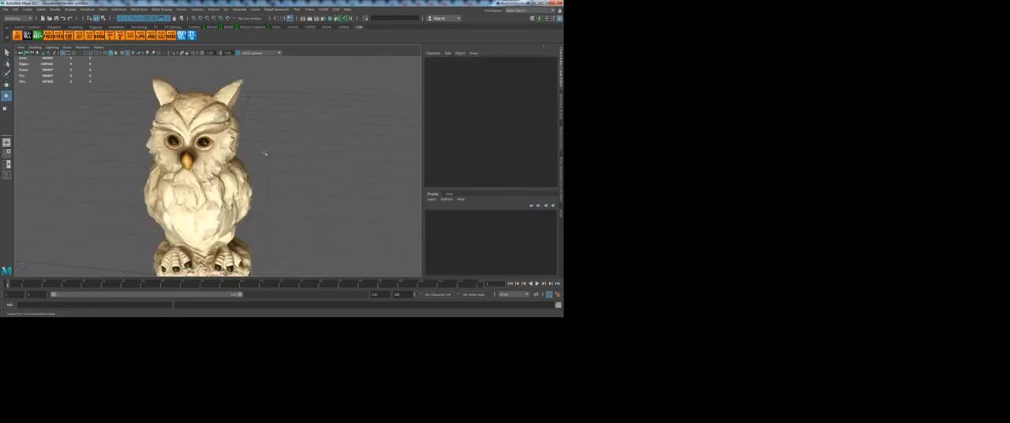
{"action": "scroll", "coordinate": [292, 142], "scroll_direction": "up", "scroll_amount": 3}
{"action": "left_click", "coordinate": [217, 156]}
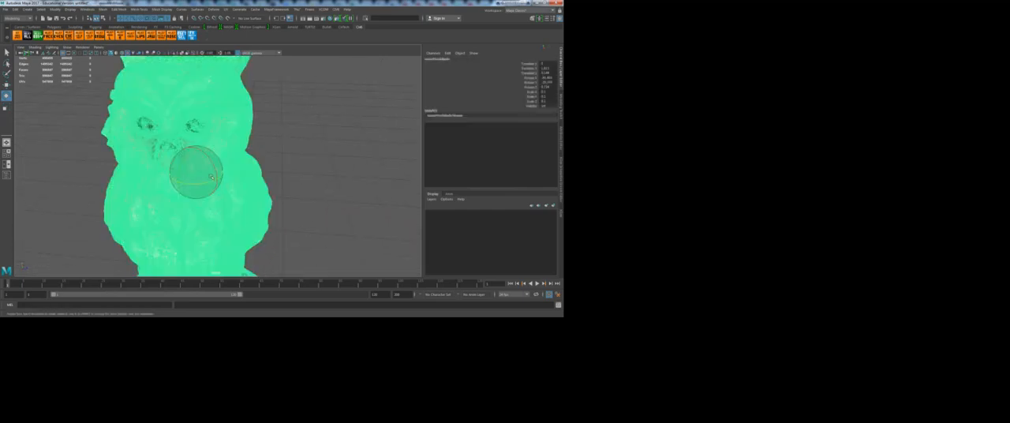
{"action": "middle_click_drag", "start_coordinate": [212, 164], "coordinate": [267, 118], "text": "alt"}
{"action": "left_click", "coordinate": [333, 154]}
{"action": "left_click_drag", "start_coordinate": [293, 169], "coordinate": [236, 190], "text": "alt"}
{"action": "left_click_drag", "start_coordinate": [199, 139], "coordinate": [168, 165], "text": "alt"}
{"action": "right_click_drag", "start_coordinate": [169, 164], "coordinate": [126, 156], "text": "alt"}
{"action": "left_click_drag", "start_coordinate": [126, 157], "coordinate": [205, 182], "text": "alt"}
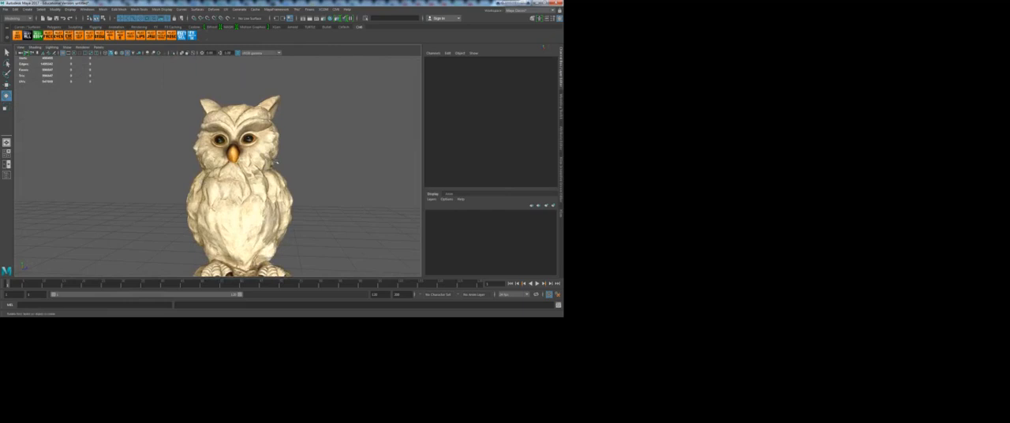
{"action": "middle_click_drag", "start_coordinate": [278, 193], "coordinate": [270, 135], "text": "alt"}
{"action": "left_click_drag", "start_coordinate": [250, 156], "coordinate": [251, 180], "text": "alt"}
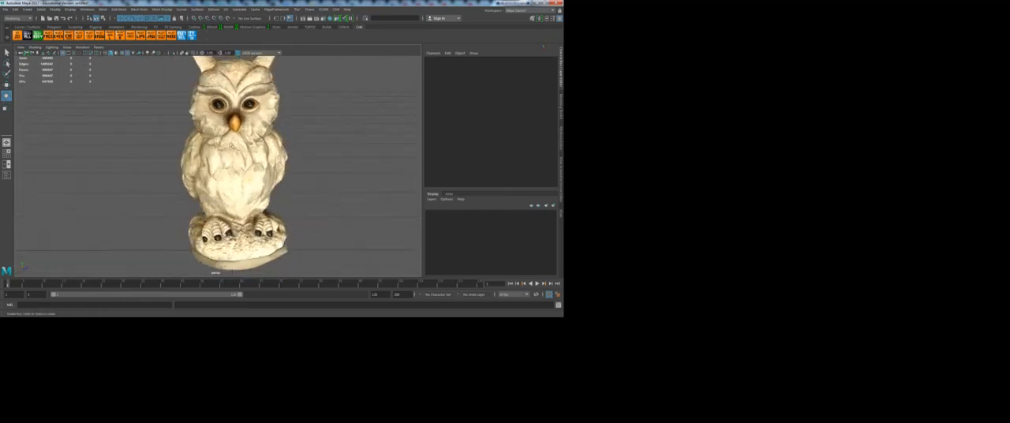
{"action": "left_click", "coordinate": [234, 159]}
{"action": "left_click", "coordinate": [305, 162]}
Step: Show the Modeling Toolkit, select the owl mesh and activate the Quad Draw tool
{"action": "left_click", "coordinate": [533, 17]}
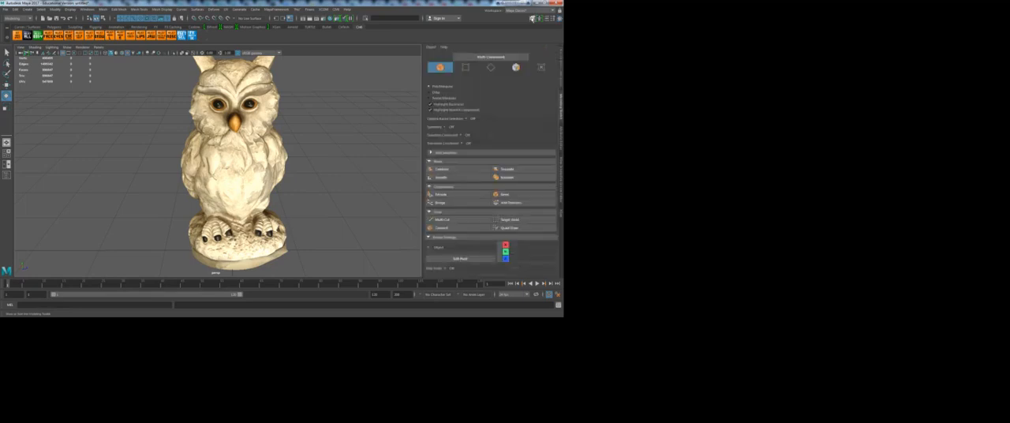
{"action": "left_click", "coordinate": [511, 228]}
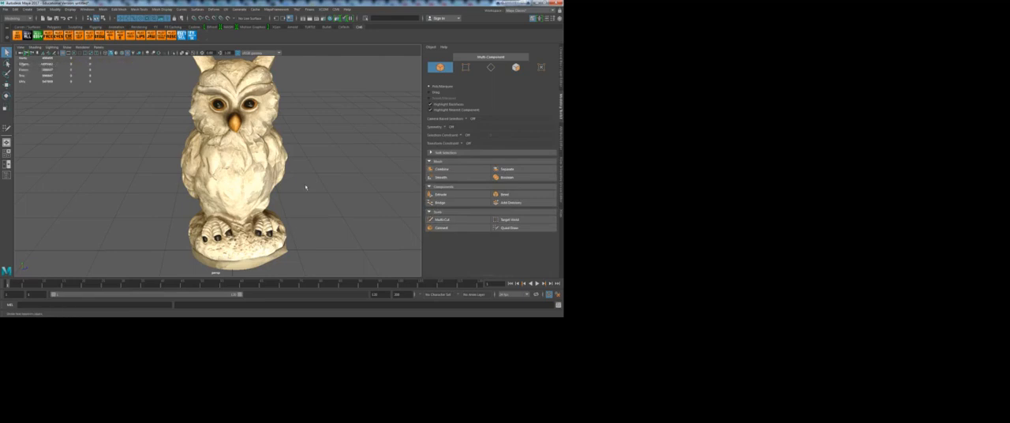
{"action": "left_click", "coordinate": [247, 164]}
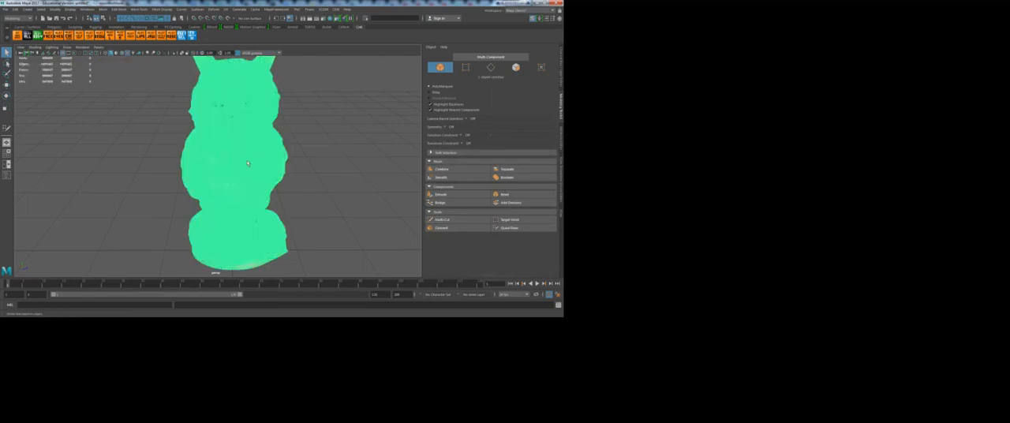
{"action": "left_click", "coordinate": [343, 183]}
{"action": "left_click", "coordinate": [509, 228]}
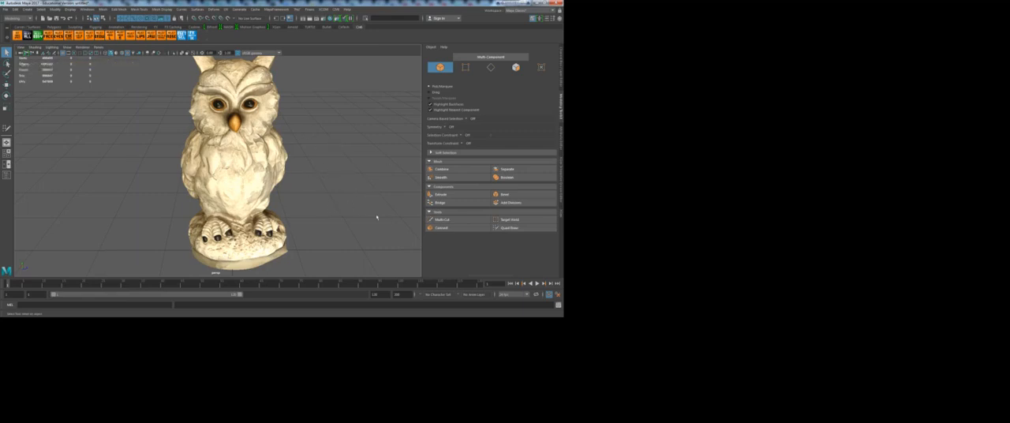
{"action": "left_click", "coordinate": [262, 168]}
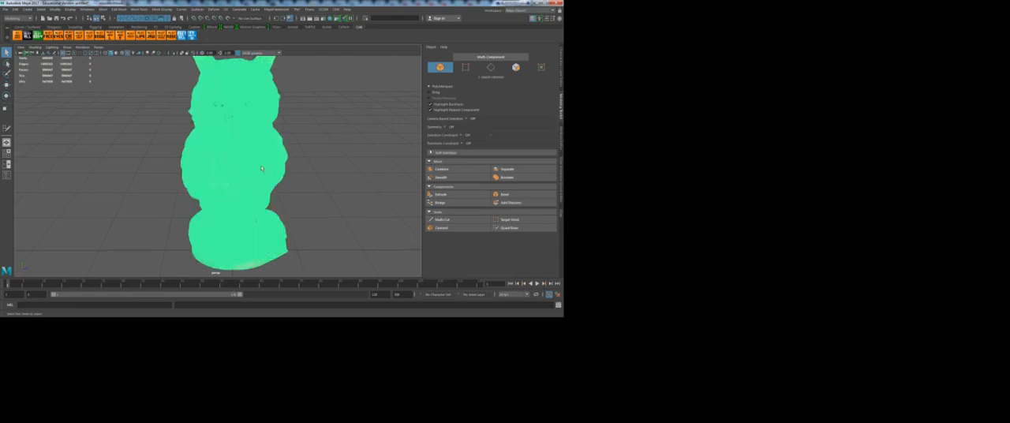
{"action": "left_click", "coordinate": [515, 228]}
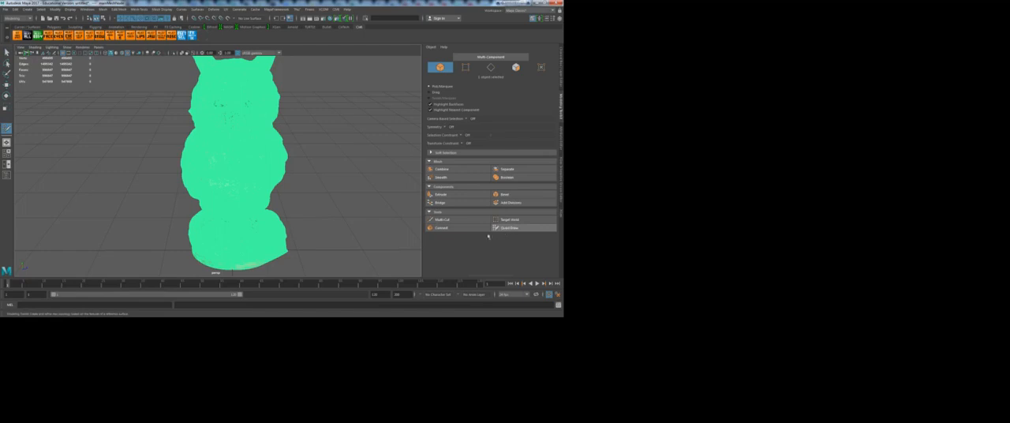
Step: Exit the Quad Draw tool and clear the selection of the owl mesh
{"action": "left_click_drag", "start_coordinate": [318, 203], "coordinate": [329, 209], "text": "alt"}
{"action": "key", "text": "q"}
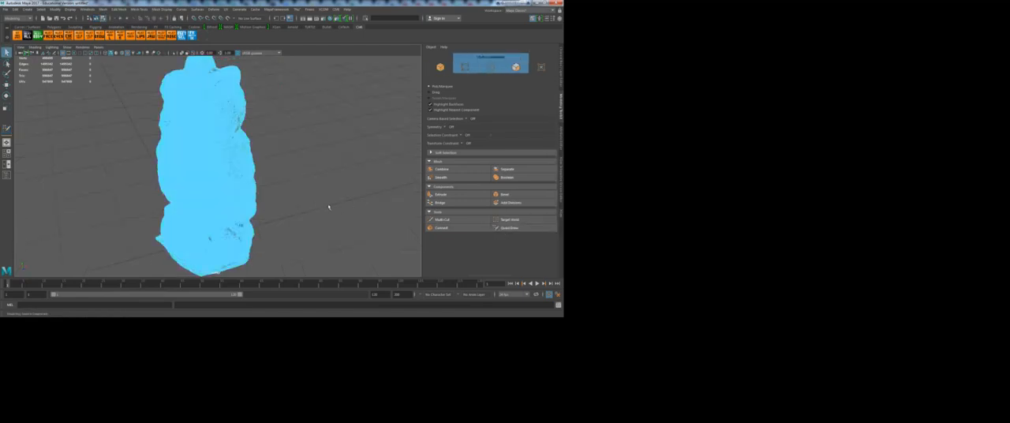
{"action": "left_click_drag", "start_coordinate": [269, 200], "coordinate": [357, 204], "text": "alt"}
{"action": "right_click_drag", "start_coordinate": [271, 142], "coordinate": [292, 135]}
{"action": "left_click", "coordinate": [336, 147]}
{"action": "left_click", "coordinate": [269, 165]}
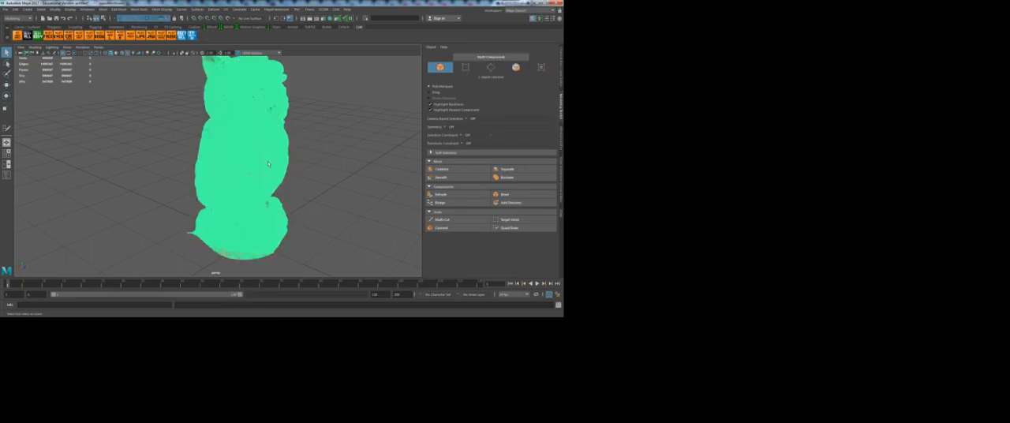
{"action": "left_click_drag", "start_coordinate": [314, 182], "coordinate": [292, 174], "text": "alt"}
{"action": "middle_click_drag", "start_coordinate": [332, 147], "coordinate": [342, 169], "text": "alt"}
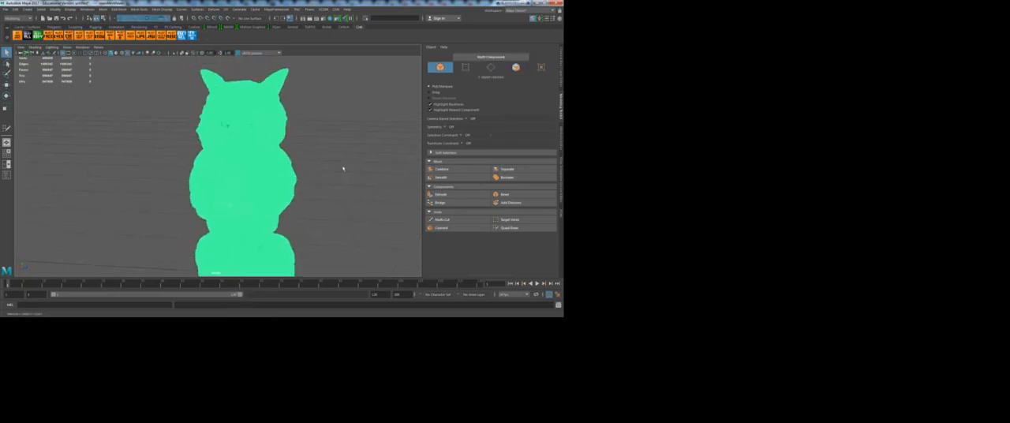
{"action": "left_click", "coordinate": [344, 178]}
{"action": "middle_click_drag", "start_coordinate": [350, 207], "coordinate": [344, 180], "text": "alt"}
{"action": "left_click_drag", "start_coordinate": [322, 137], "coordinate": [296, 159], "text": "alt"}
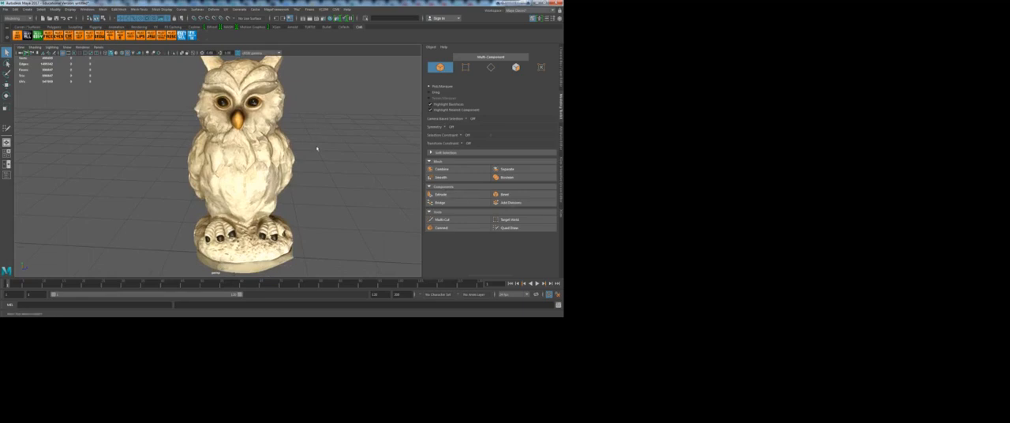
Step: Try to activate Quad Draw without a selected mesh or a live surface
{"action": "left_click", "coordinate": [510, 229]}
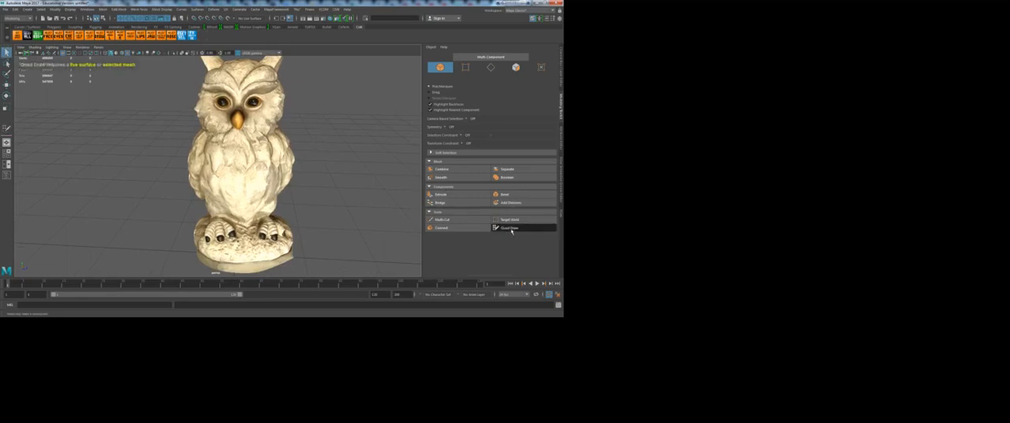
{"action": "left_click", "coordinate": [511, 231]}
{"action": "mouse_move", "coordinate": [349, 169]}
{"action": "left_mouse_down", "text": "alt"}
{"action": "mouse_move", "coordinate": [361, 174]}
{"action": "mouse_move", "coordinate": [333, 168]}
{"action": "left_mouse_up", "text": "alt"}
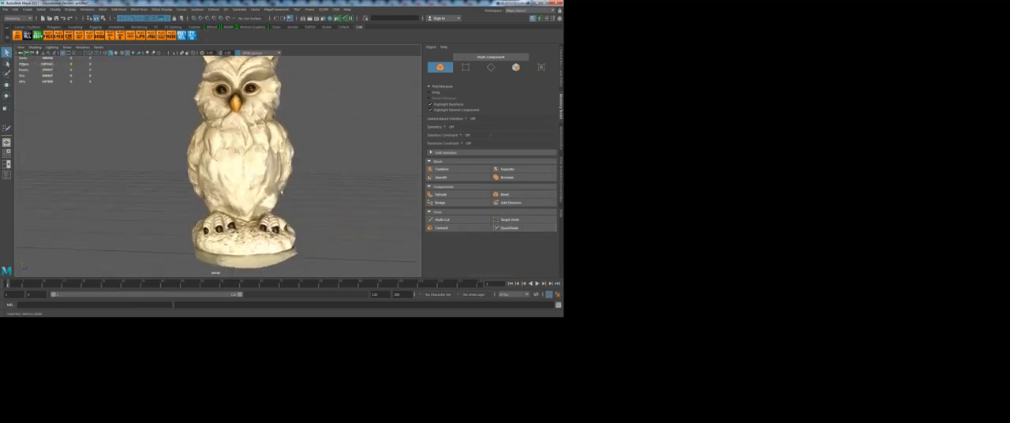
Step: Select the owl mesh, make it a live surface and activate Quad Draw
{"action": "left_click", "coordinate": [268, 167]}
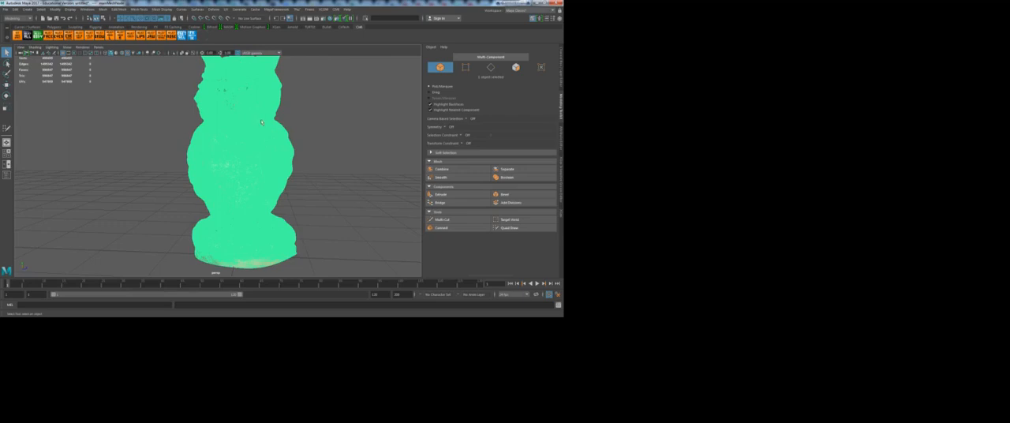
{"action": "left_click", "coordinate": [229, 20]}
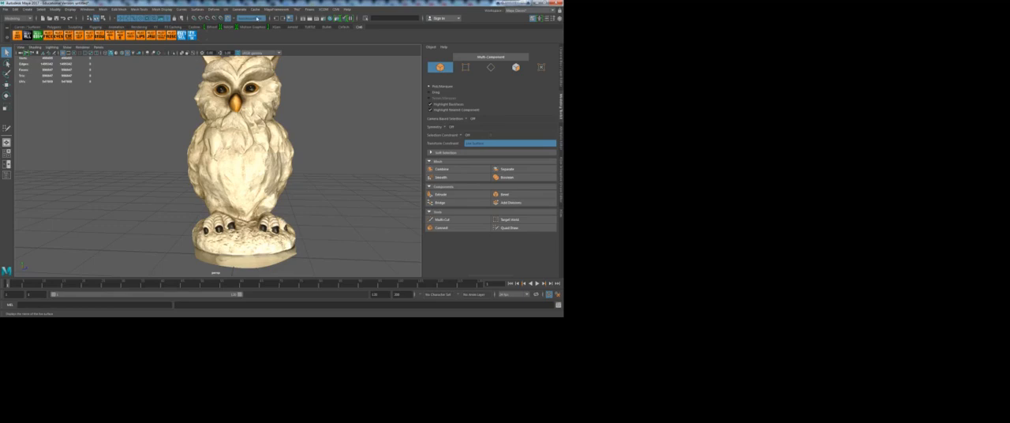
{"action": "left_click_drag", "start_coordinate": [275, 166], "coordinate": [297, 156], "text": "alt"}
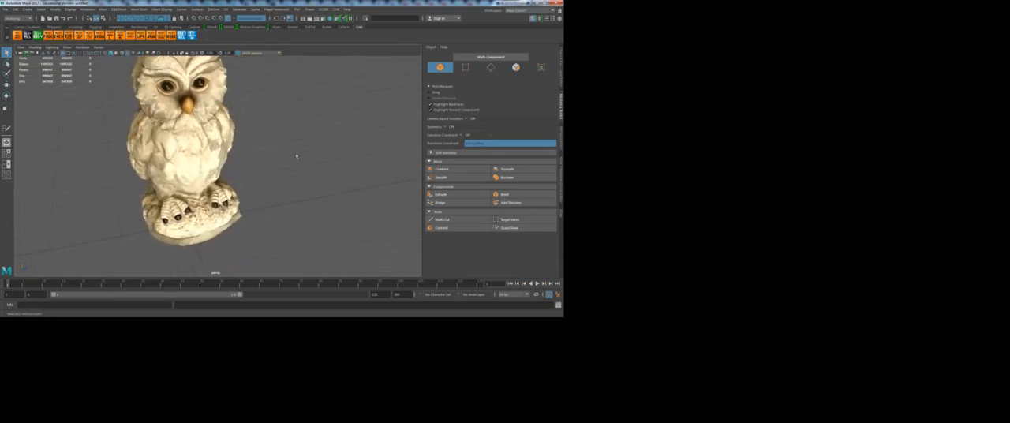
{"action": "left_click", "coordinate": [509, 227]}
Step: Place four Quad Draw points on the owl's belly below the beak and fill them with a tall quad
{"action": "mouse_move", "coordinate": [275, 200]}
{"action": "left_mouse_down", "text": "alt"}
{"action": "mouse_move", "coordinate": [276, 176]}
{"action": "mouse_move", "coordinate": [276, 196]}
{"action": "mouse_move", "coordinate": [234, 165]}
{"action": "left_mouse_up", "text": "alt"}
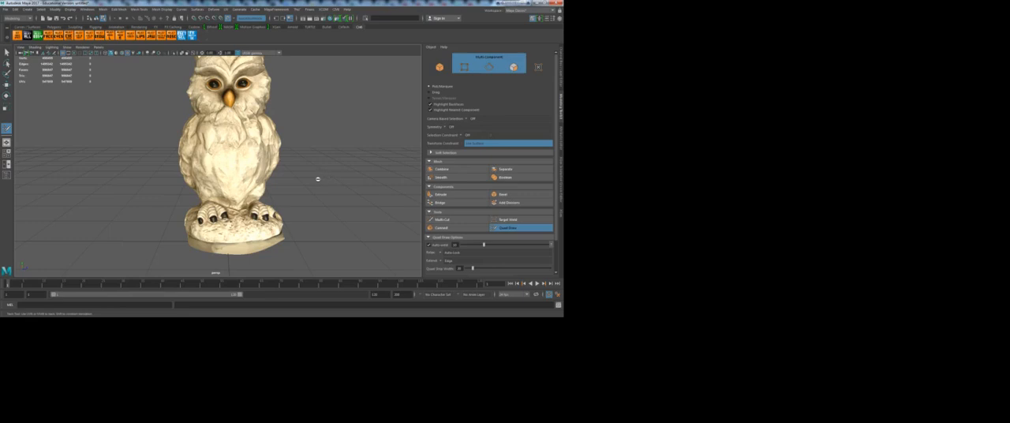
{"action": "middle_click_drag", "start_coordinate": [244, 183], "coordinate": [276, 170], "text": "alt"}
{"action": "right_click_drag", "start_coordinate": [276, 170], "coordinate": [308, 180], "text": "alt"}
{"action": "left_click_drag", "start_coordinate": [308, 179], "coordinate": [264, 187], "text": "alt"}
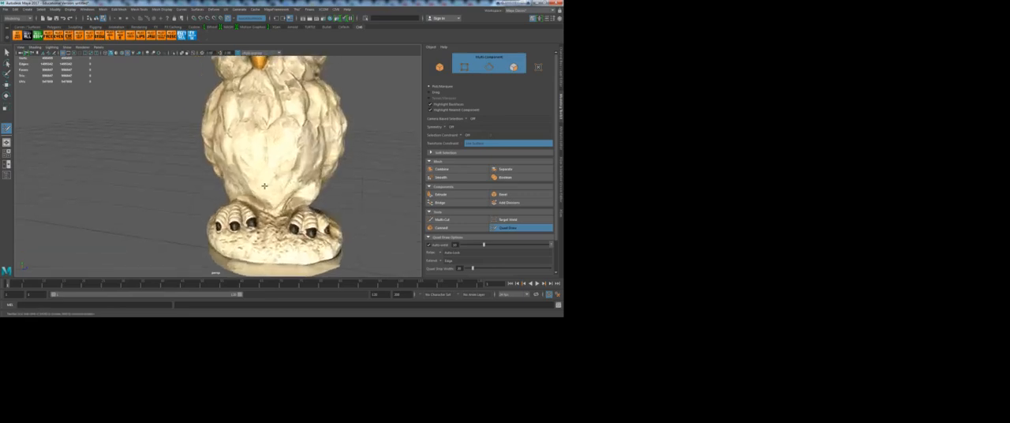
{"action": "left_click_drag", "start_coordinate": [297, 218], "coordinate": [252, 190], "text": "alt"}
{"action": "right_click_drag", "start_coordinate": [253, 190], "coordinate": [270, 186], "text": "alt"}
{"action": "middle_click_drag", "start_coordinate": [265, 156], "coordinate": [271, 224], "text": "alt"}
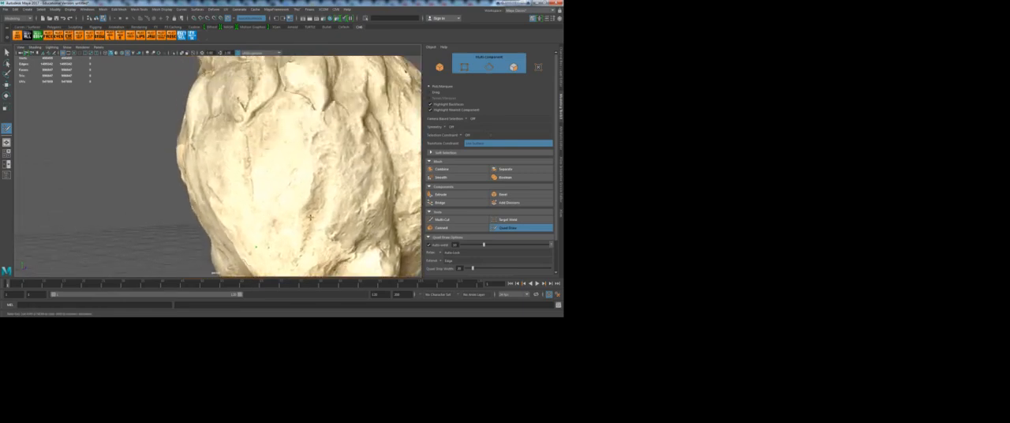
{"action": "right_click_drag", "start_coordinate": [271, 224], "coordinate": [270, 199], "text": "alt"}
{"action": "left_click_drag", "start_coordinate": [270, 199], "coordinate": [287, 205], "text": "alt"}
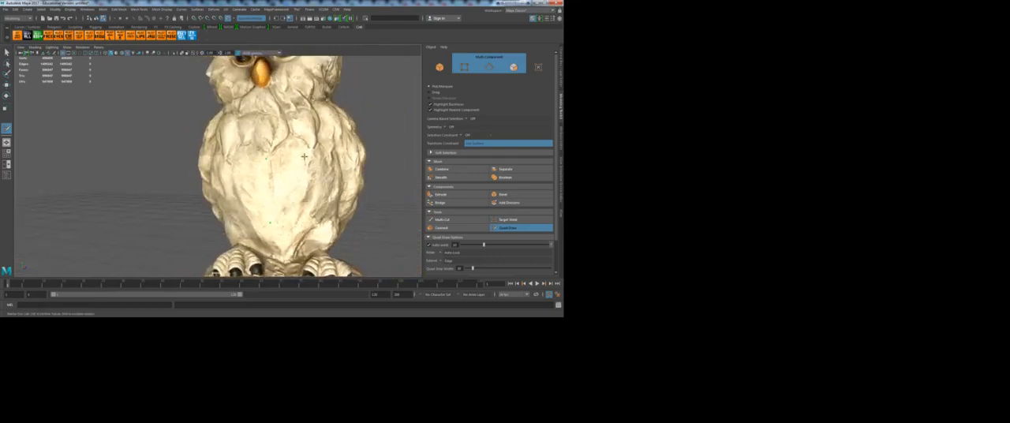
{"action": "left_click", "coordinate": [304, 225]}
{"action": "left_click", "coordinate": [287, 192], "text": "shift"}
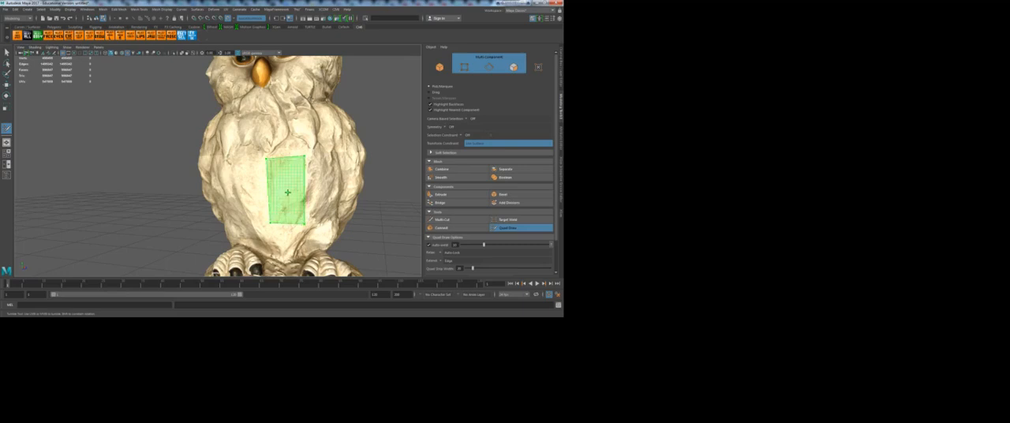
{"action": "left_click", "coordinate": [289, 194], "text": "shift"}
Step: Extend the belly quad with two more quads wrapping around toward the owl's left side
{"action": "mouse_move", "coordinate": [346, 216]}
{"action": "left_mouse_down", "text": "alt"}
{"action": "mouse_move", "coordinate": [187, 207]}
{"action": "mouse_move", "coordinate": [224, 195]}
{"action": "mouse_move", "coordinate": [260, 269]}
{"action": "mouse_move", "coordinate": [269, 265]}
{"action": "mouse_move", "coordinate": [244, 199]}
{"action": "left_mouse_up", "text": "alt"}
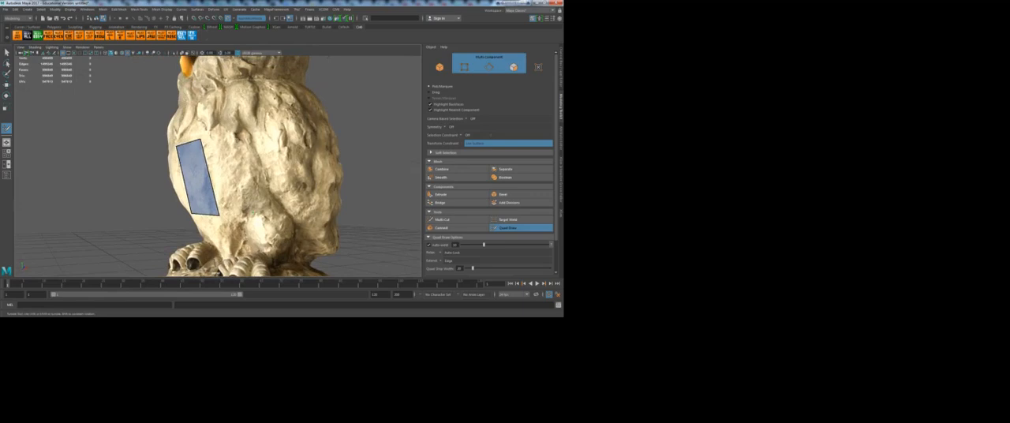
{"action": "left_click", "coordinate": [225, 165], "text": "shift"}
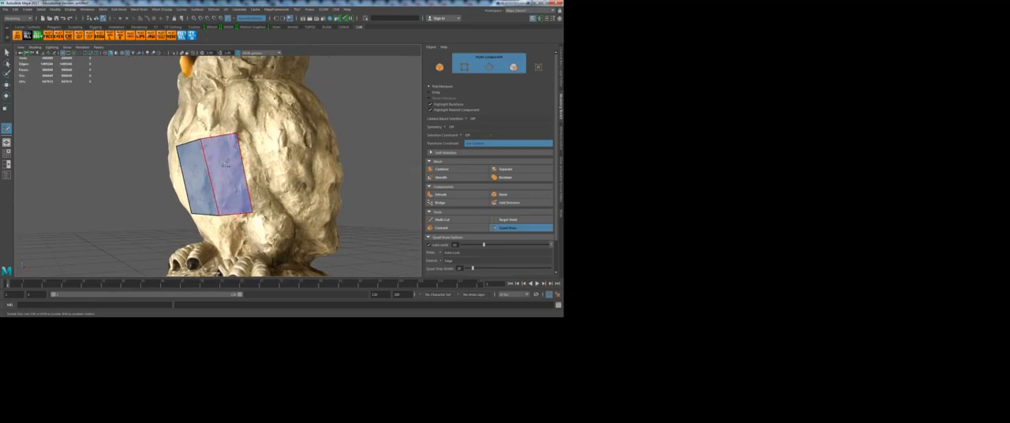
{"action": "left_click_drag", "start_coordinate": [225, 165], "coordinate": [257, 190], "text": "alt"}
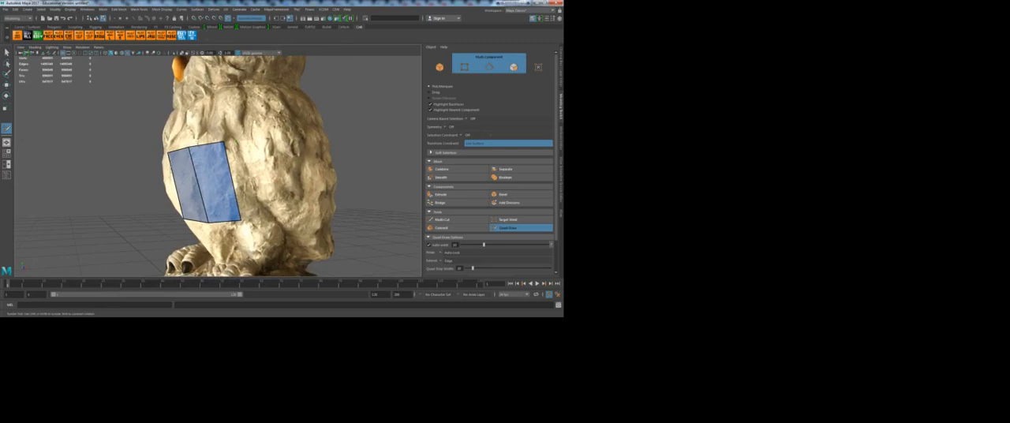
{"action": "left_click", "coordinate": [257, 191], "text": "shift"}
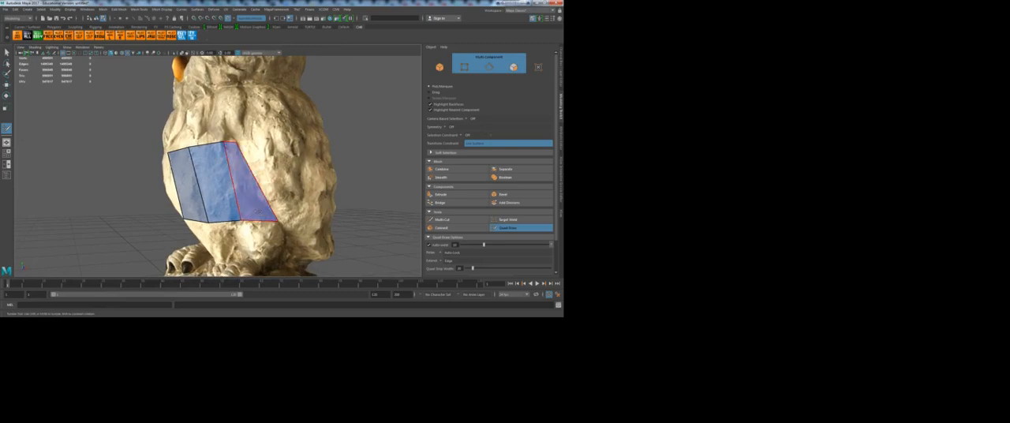
{"action": "left_click_drag", "start_coordinate": [258, 192], "coordinate": [271, 190], "text": "alt"}
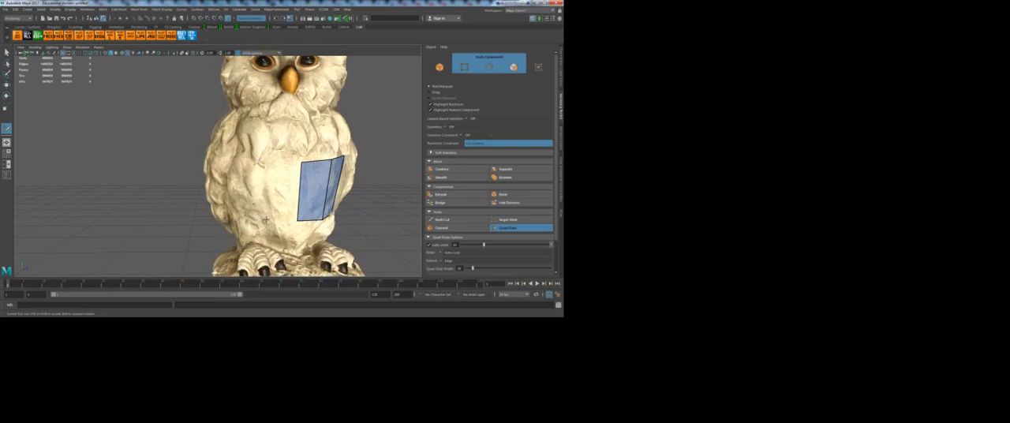
Step: Extend the strip with two quads toward the owl's right side and insert a horizontal edge loop through the whole strip
{"action": "left_click", "coordinate": [276, 197], "text": "shift"}
{"action": "left_click_drag", "start_coordinate": [276, 198], "coordinate": [271, 168], "text": "alt"}
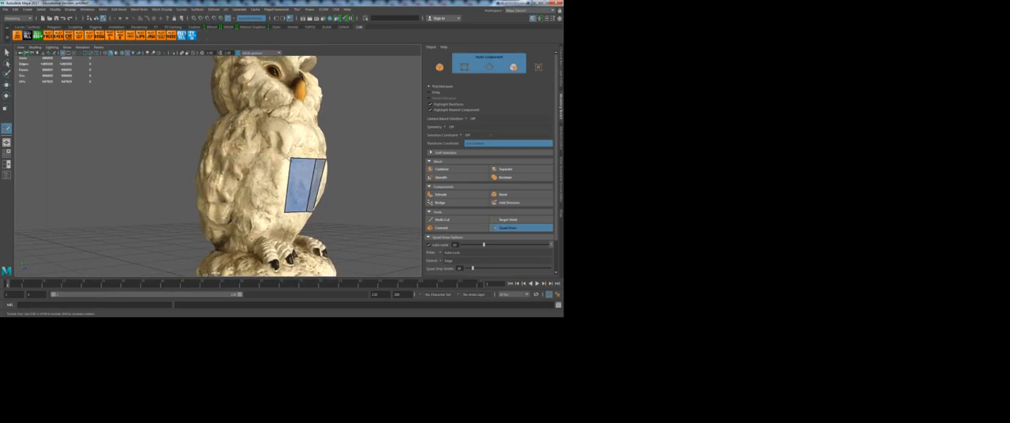
{"action": "left_click", "coordinate": [273, 192], "text": "shift"}
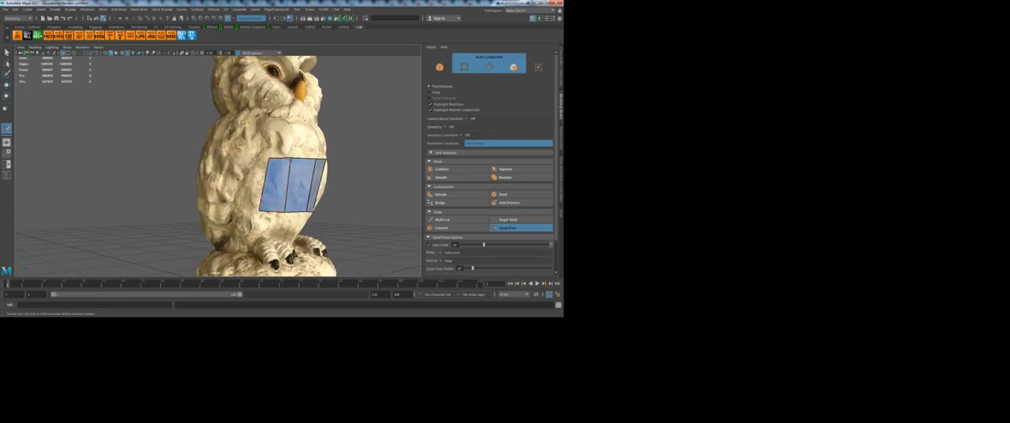
{"action": "left_click", "coordinate": [252, 188], "text": "shift"}
{"action": "left_click_drag", "start_coordinate": [265, 190], "coordinate": [167, 194], "text": "alt"}
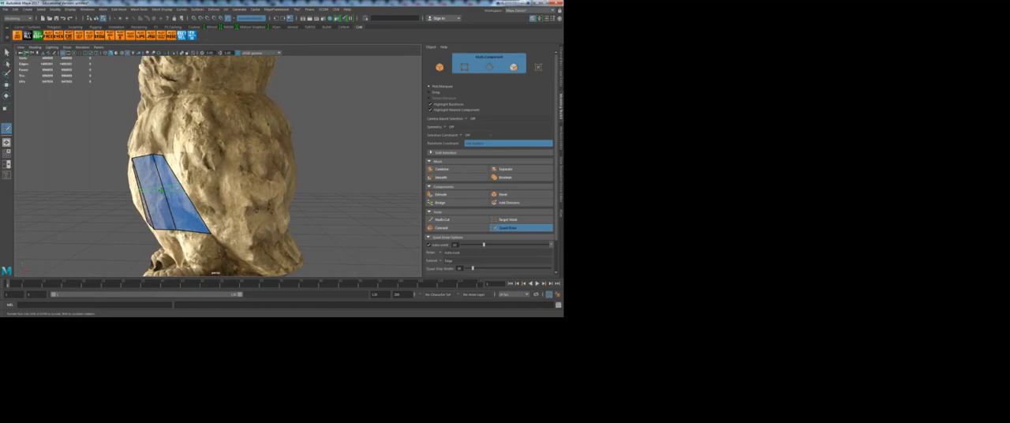
{"action": "left_click", "coordinate": [161, 191], "text": "ctrl"}
Step: Insert extra vertical and horizontal edge loops into the belly patch, and undo them
{"action": "left_click_drag", "start_coordinate": [129, 216], "coordinate": [151, 212], "text": "alt"}
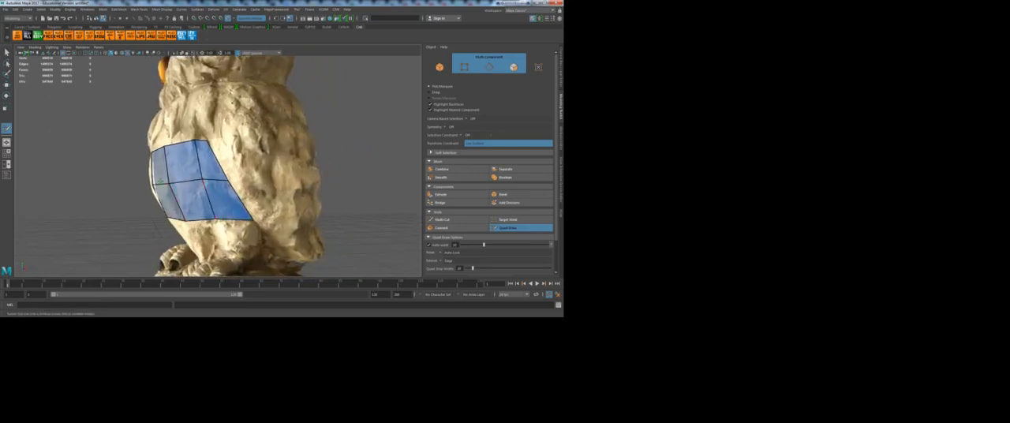
{"action": "left_click", "coordinate": [162, 184], "text": "ctrl"}
{"action": "left_click", "coordinate": [187, 184], "text": "ctrl"}
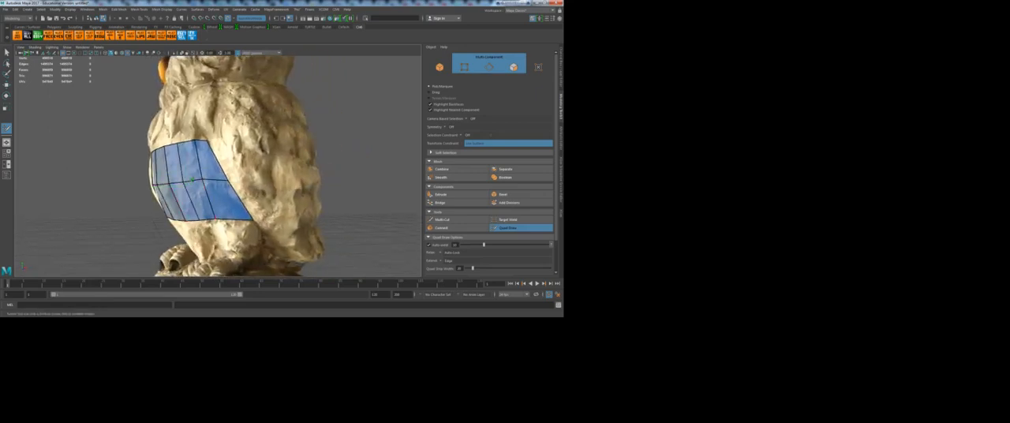
{"action": "left_click", "coordinate": [199, 160], "text": "ctrl"}
{"action": "left_click", "coordinate": [209, 201], "text": "ctrl"}
{"action": "left_click_drag", "start_coordinate": [161, 207], "coordinate": [244, 192], "text": "alt"}
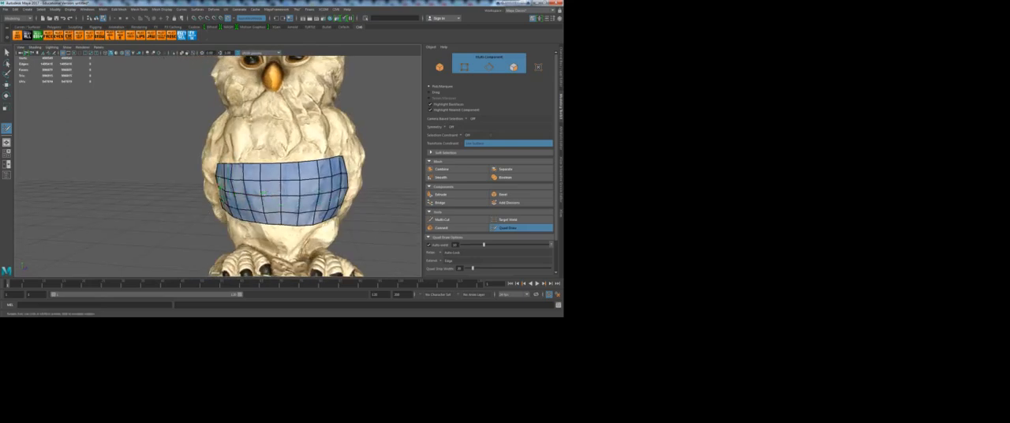
{"action": "left_click_drag", "start_coordinate": [222, 161], "coordinate": [252, 156], "text": "alt"}
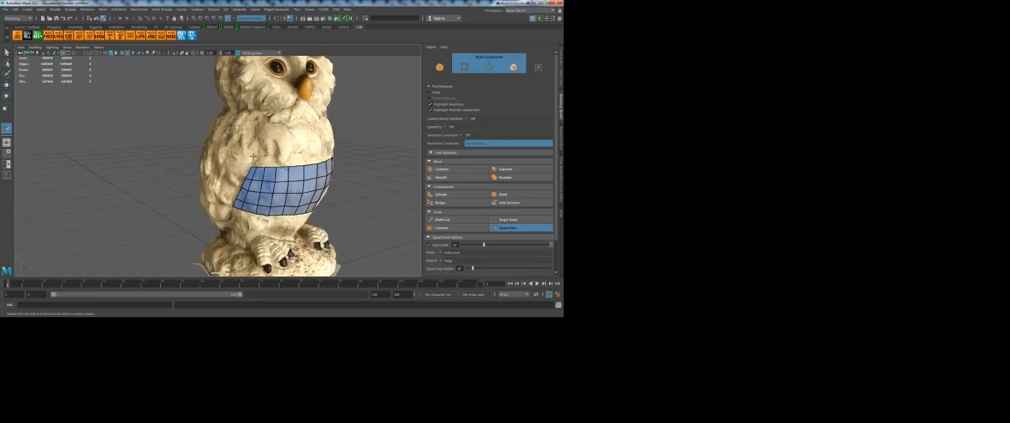
{"action": "left_click", "coordinate": [305, 177], "text": "ctrl+shift"}
{"action": "left_click", "coordinate": [274, 180], "text": "ctrl+shift"}
{"action": "left_click", "coordinate": [281, 203], "text": "ctrl+shift"}
{"action": "mouse_move", "coordinate": [268, 212]}
{"action": "left_mouse_down", "text": "alt"}
{"action": "mouse_move", "coordinate": [212, 213]}
{"action": "mouse_move", "coordinate": [291, 166]}
{"action": "left_mouse_up", "text": "alt"}
{"action": "key", "text": "ctrl+z"}
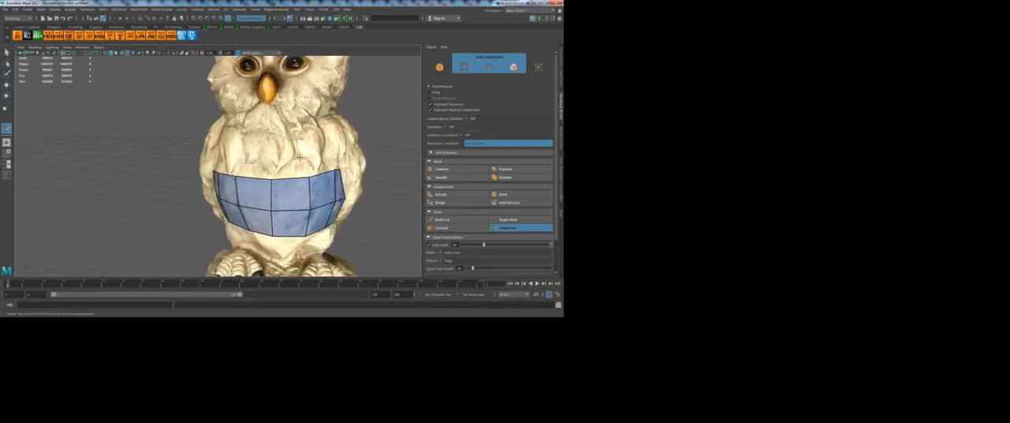
Step: Add three peaked faces above the belly patch's upper edge, over the center columns and the one toward the owl's left side
{"action": "left_click", "coordinate": [295, 168], "text": "shift"}
{"action": "left_click_drag", "start_coordinate": [295, 167], "coordinate": [269, 182], "text": "alt"}
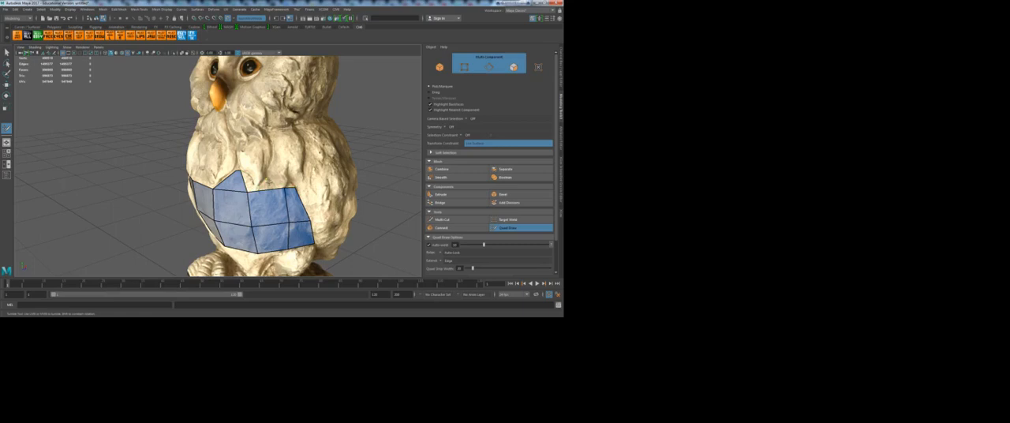
{"action": "left_click_drag", "start_coordinate": [276, 186], "coordinate": [262, 189], "text": "alt"}
{"action": "right_click_drag", "start_coordinate": [262, 189], "coordinate": [293, 195], "text": "alt"}
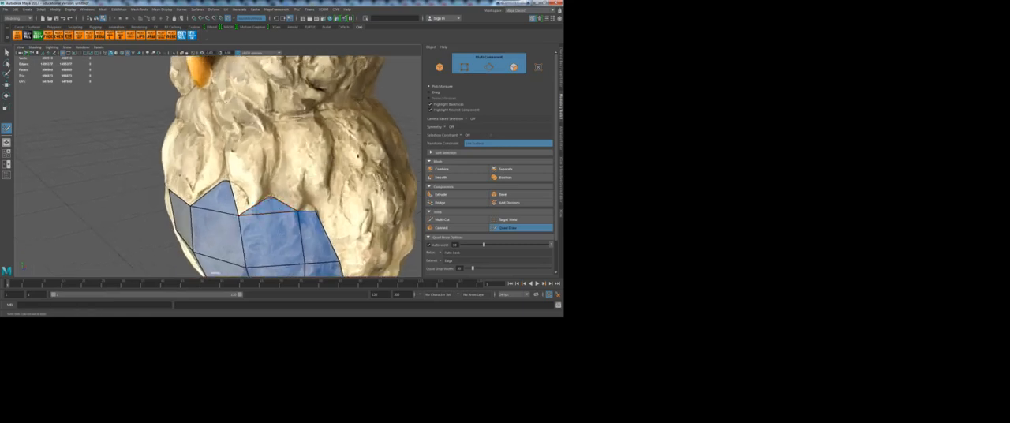
{"action": "left_click_drag", "start_coordinate": [214, 220], "coordinate": [266, 228], "text": "alt"}
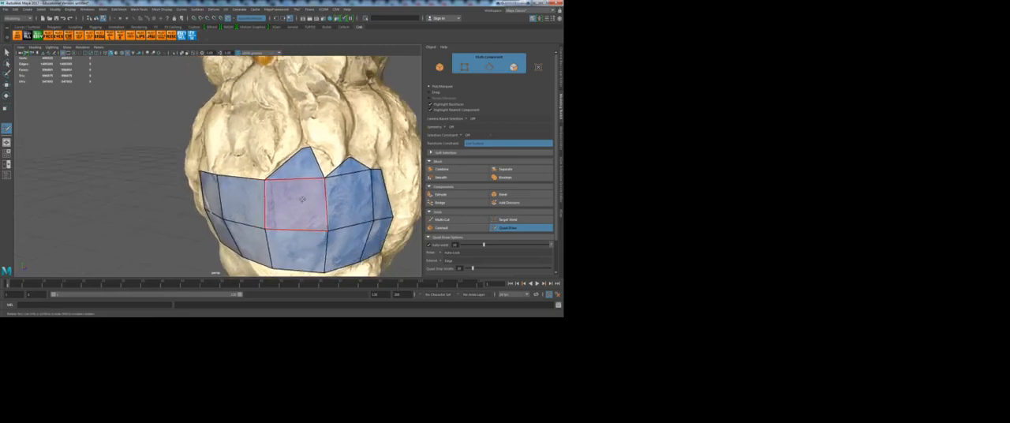
{"action": "mouse_move", "coordinate": [240, 207]}
{"action": "left_mouse_down", "text": "alt"}
{"action": "mouse_move", "coordinate": [267, 215]}
{"action": "mouse_move", "coordinate": [289, 181]}
{"action": "left_mouse_up", "text": "alt"}
{"action": "left_click", "coordinate": [290, 177]}
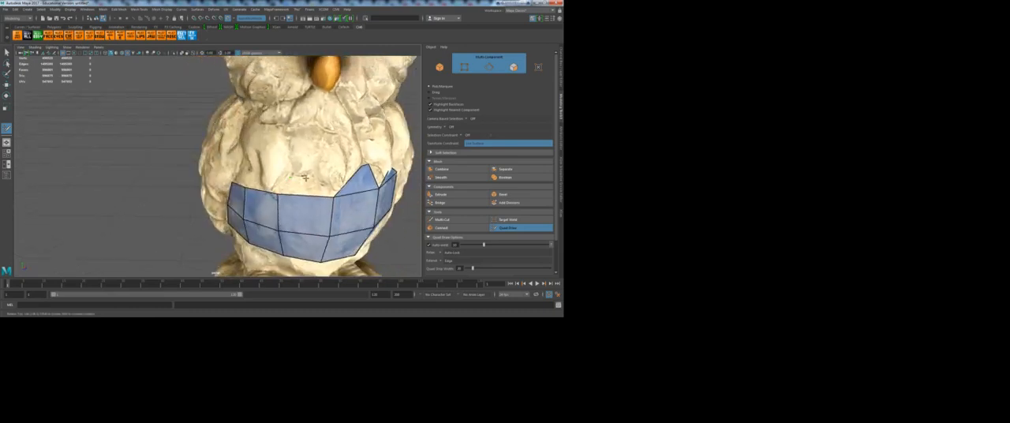
{"action": "left_click", "coordinate": [304, 188], "text": "shift"}
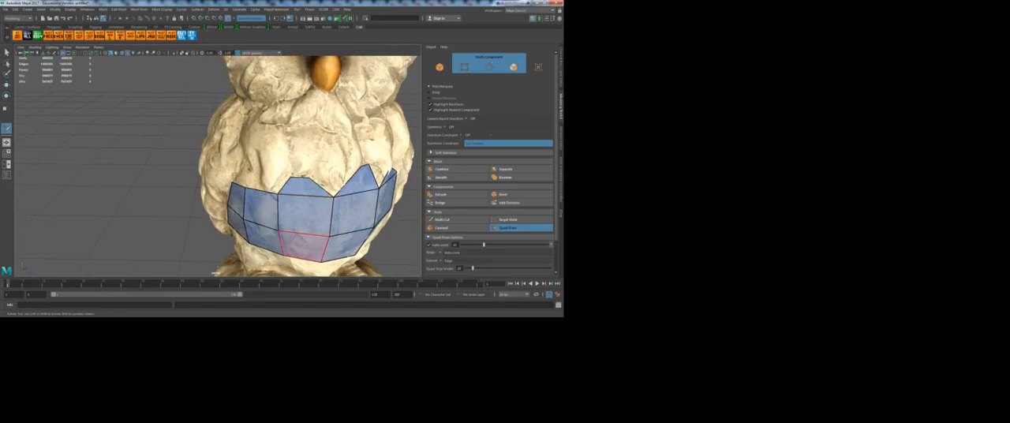
Step: Move the upper-row vertex between the two peaked faces nearest the owl's left side sideways along the surface
{"action": "left_click_drag", "start_coordinate": [338, 225], "coordinate": [213, 214], "text": "alt"}
{"action": "right_click_drag", "start_coordinate": [213, 215], "coordinate": [245, 202], "text": "alt"}
{"action": "middle_click_drag", "start_coordinate": [245, 202], "coordinate": [278, 221], "text": "alt"}
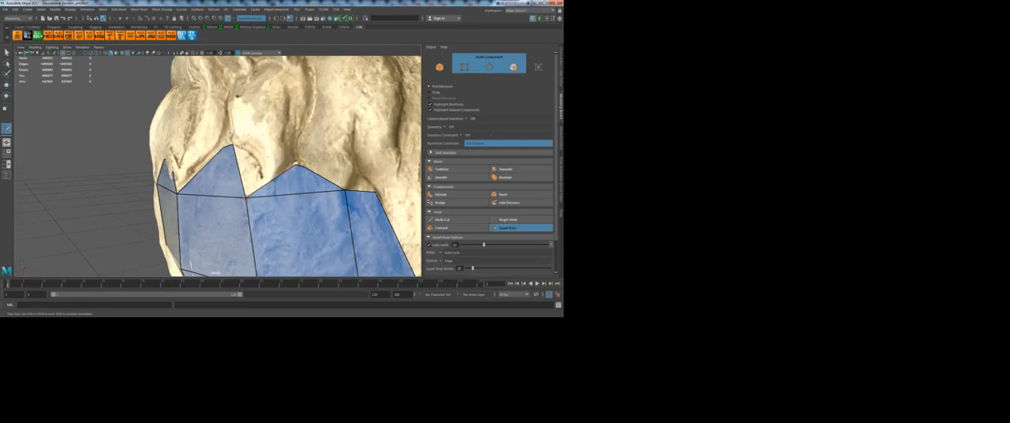
{"action": "left_click_drag", "start_coordinate": [246, 198], "coordinate": [266, 190]}
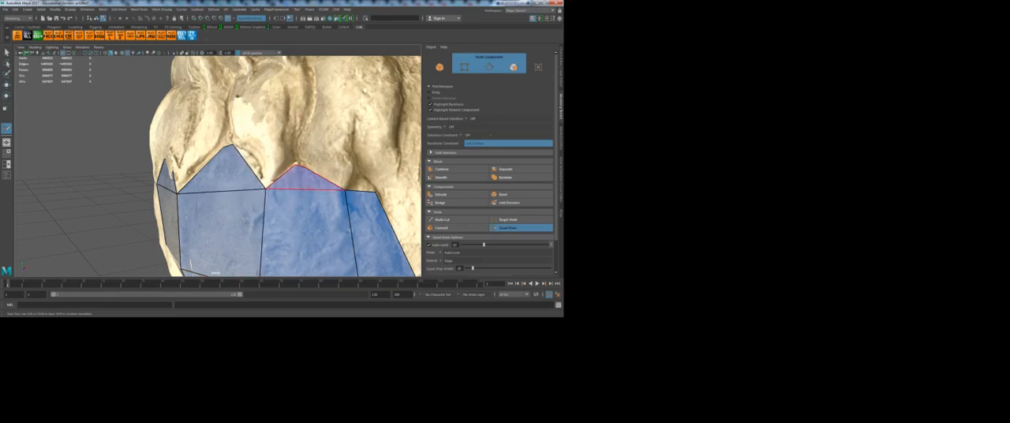
{"action": "right_click_drag", "start_coordinate": [327, 200], "coordinate": [203, 194], "text": "alt"}
{"action": "left_click_drag", "start_coordinate": [203, 194], "coordinate": [248, 193], "text": "alt"}
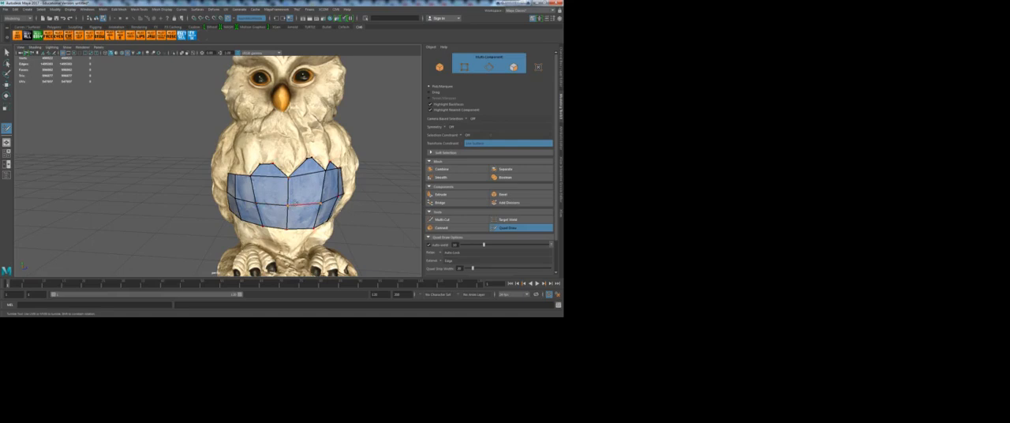
Step: Insert a denser set of edge loops through the belly patch's rows and columns, and undo them
{"action": "mouse_move", "coordinate": [289, 206]}
{"action": "left_mouse_down"}
{"action": "mouse_move", "coordinate": [281, 212]}
{"action": "mouse_move", "coordinate": [306, 204]}
{"action": "mouse_move", "coordinate": [277, 207]}
{"action": "mouse_move", "coordinate": [315, 204]}
{"action": "left_mouse_up"}
{"action": "key", "text": "ctrl+z"}
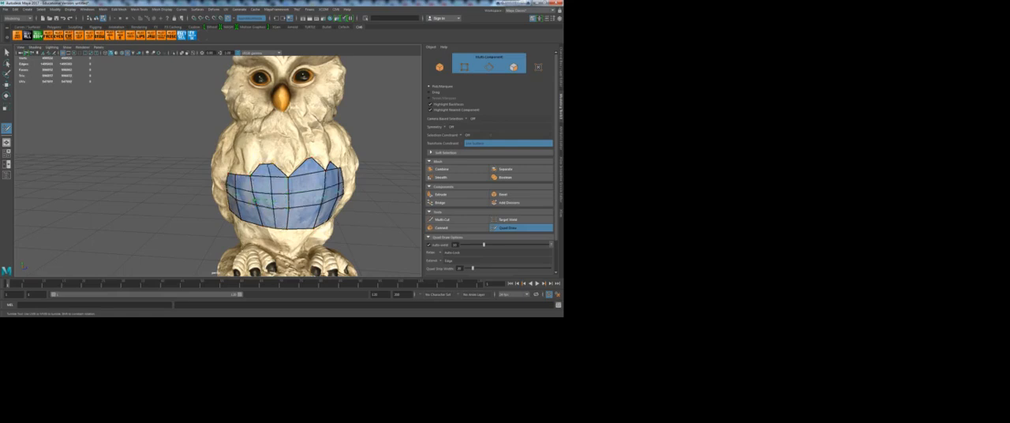
{"action": "left_click", "coordinate": [273, 217], "text": "ctrl"}
{"action": "mouse_move", "coordinate": [283, 204]}
{"action": "left_mouse_down", "text": "shift"}
{"action": "mouse_move", "coordinate": [278, 195]}
{"action": "mouse_move", "coordinate": [289, 205]}
{"action": "left_mouse_up", "text": "shift"}
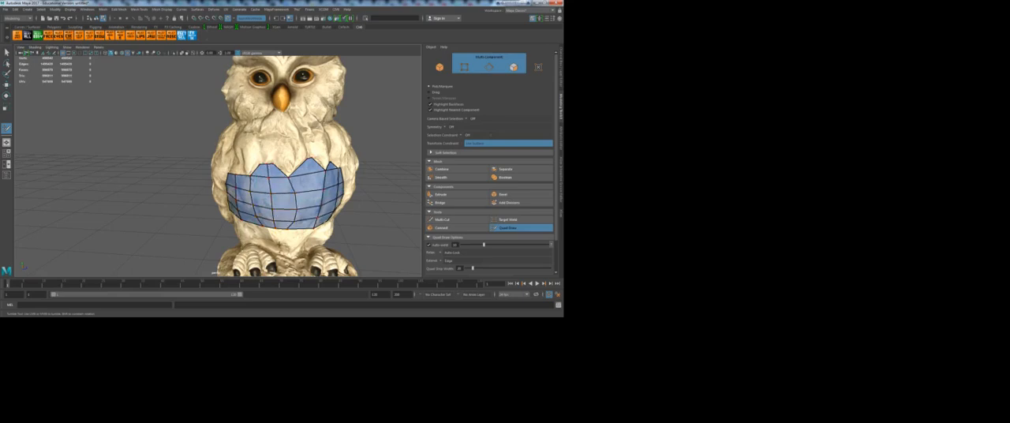
{"action": "key", "text": "ctrl+z"}
{"action": "key", "text": "ctrl+z"}
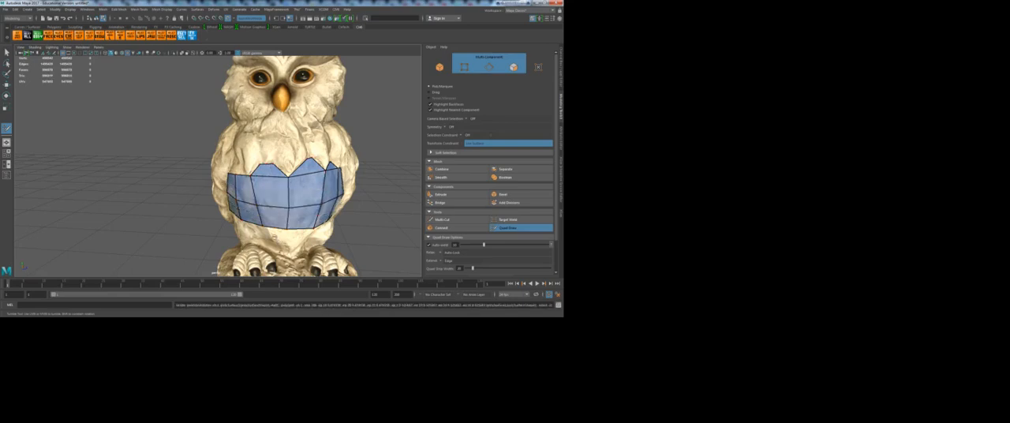
Step: Add faces above the belly patch's upper edge over the two columns nearest the owl's right side
{"action": "left_click_drag", "start_coordinate": [278, 240], "coordinate": [280, 224], "text": "alt"}
{"action": "scroll", "coordinate": [281, 216], "scroll_direction": "up", "scroll_amount": 4}
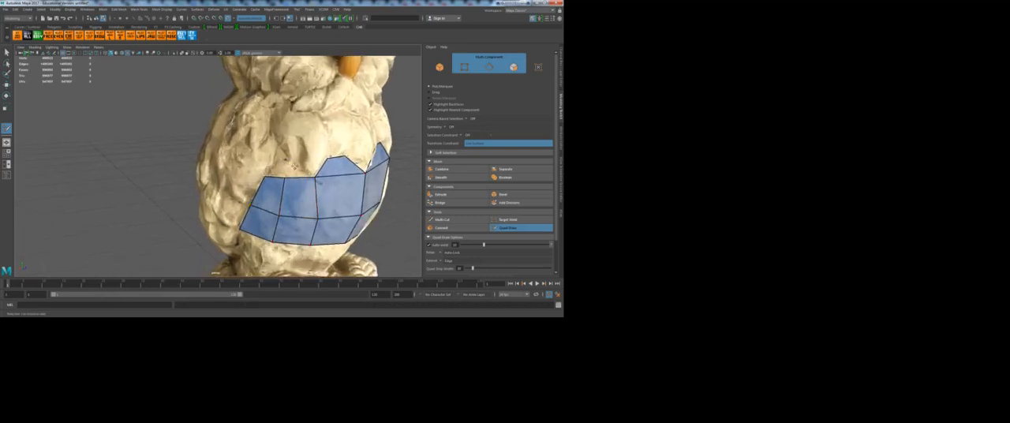
{"action": "left_click", "coordinate": [278, 157]}
{"action": "left_click", "coordinate": [289, 163]}
{"action": "left_click", "coordinate": [276, 168], "text": "shift"}
{"action": "left_click", "coordinate": [300, 170], "text": "shift"}
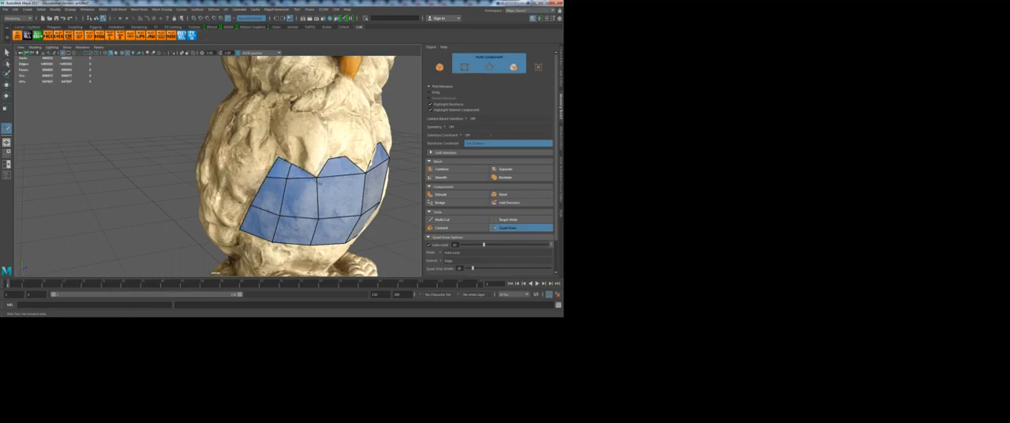
{"action": "key", "text": "ctrl+z"}
{"action": "left_click", "coordinate": [295, 173], "text": "shift"}
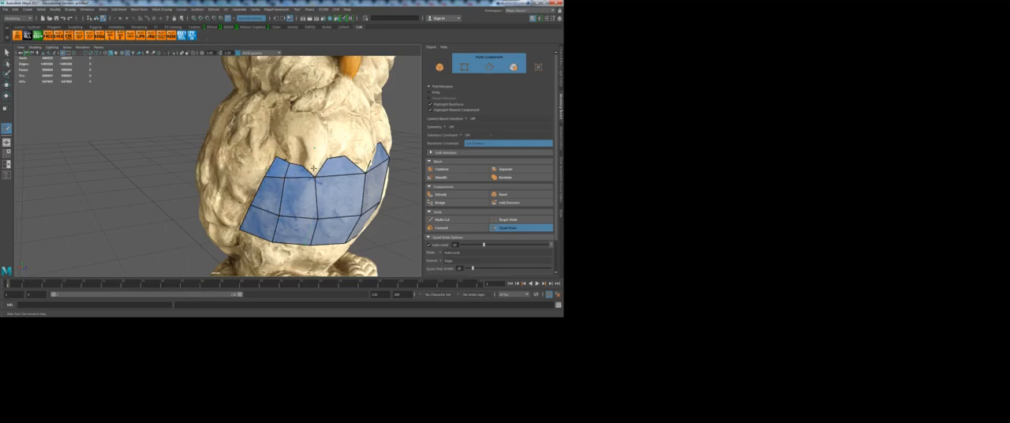
{"action": "left_click", "coordinate": [314, 166], "text": "shift"}
Step: Build a small cluster of quads rising from the notch between the peaked faces on the owl's right side
{"action": "left_click_drag", "start_coordinate": [301, 196], "coordinate": [263, 148], "text": "alt"}
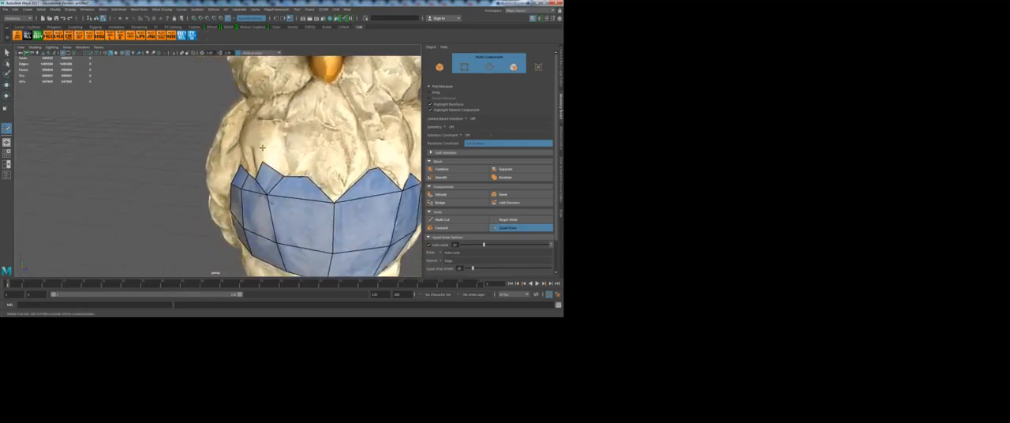
{"action": "left_click", "coordinate": [282, 147]}
{"action": "left_click", "coordinate": [272, 161], "text": "shift"}
{"action": "left_click_drag", "start_coordinate": [255, 171], "coordinate": [279, 169], "text": "alt"}
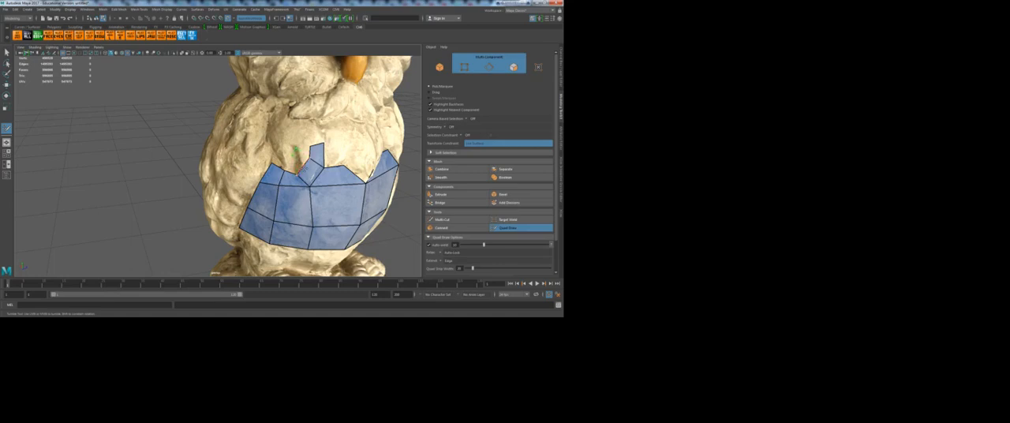
{"action": "left_click", "coordinate": [302, 168], "text": "shift"}
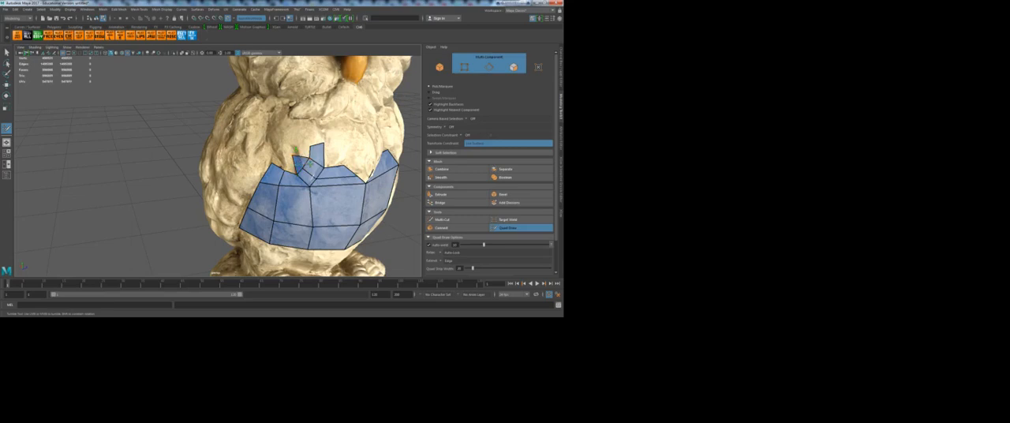
{"action": "left_click", "coordinate": [299, 158], "text": "shift"}
{"action": "left_click", "coordinate": [307, 157], "text": "shift"}
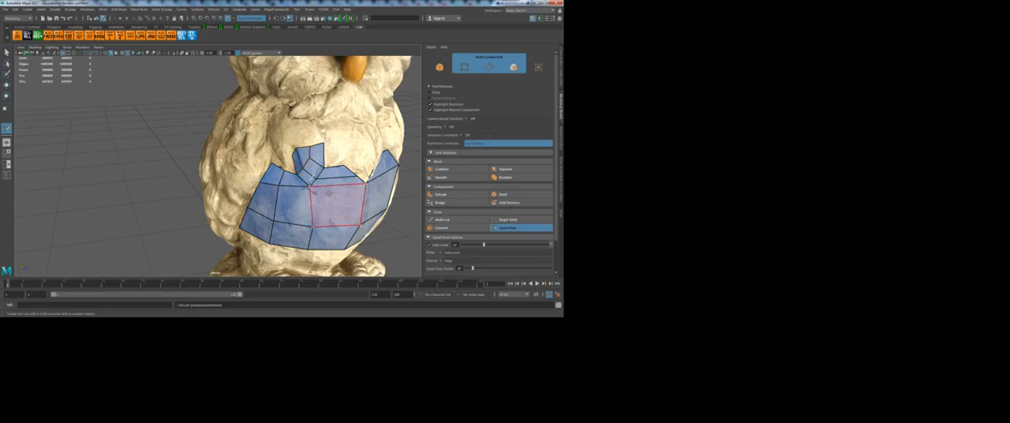
Step: Insert several horizontal and vertical edge loops through the whole belly patch to subdivide it into smaller quads
{"action": "left_click_drag", "start_coordinate": [329, 194], "coordinate": [357, 180], "text": "alt"}
{"action": "left_click_drag", "start_coordinate": [320, 156], "coordinate": [294, 189], "text": "alt"}
{"action": "left_click", "coordinate": [283, 145], "text": "ctrl"}
{"action": "right_click_drag", "start_coordinate": [294, 190], "coordinate": [316, 190], "text": "alt"}
{"action": "left_click_drag", "start_coordinate": [297, 180], "coordinate": [331, 169], "text": "alt"}
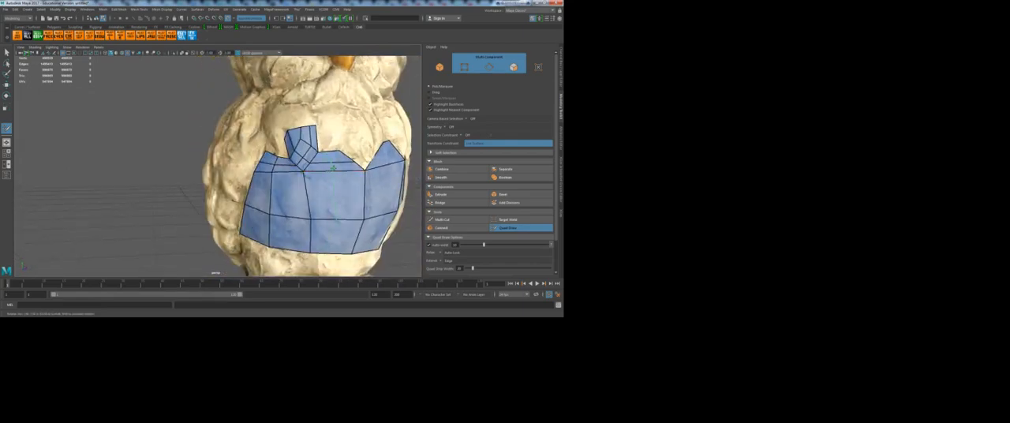
{"action": "right_click_drag", "start_coordinate": [361, 205], "coordinate": [303, 197], "text": "alt"}
{"action": "mouse_move", "coordinate": [304, 197]}
{"action": "left_mouse_down", "text": "alt"}
{"action": "mouse_move", "coordinate": [289, 196]}
{"action": "mouse_move", "coordinate": [296, 186]}
{"action": "left_mouse_up", "text": "alt"}
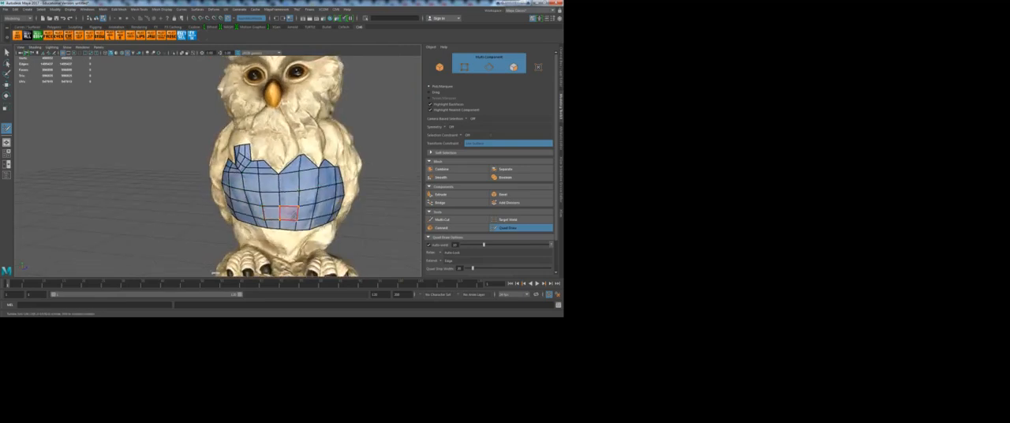
{"action": "left_click_drag", "start_coordinate": [289, 213], "coordinate": [301, 210], "text": "alt"}
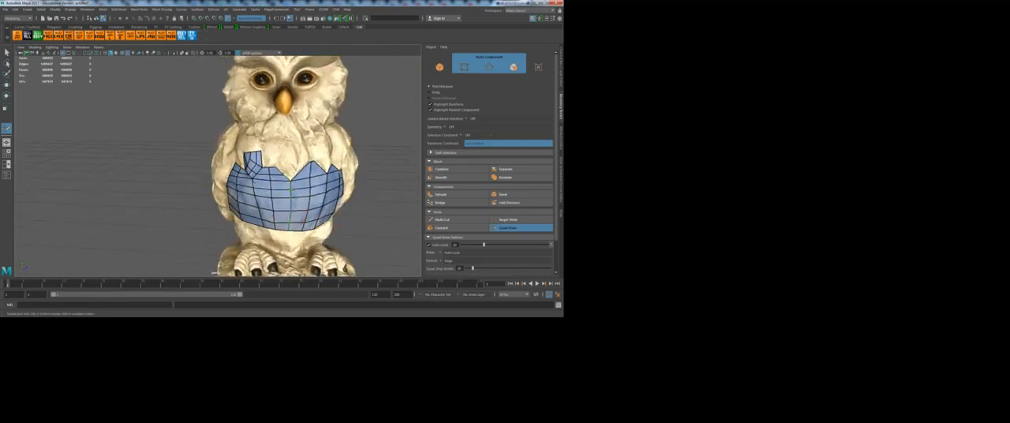
{"action": "mouse_move", "coordinate": [295, 231]}
{"action": "left_mouse_down", "text": "alt"}
{"action": "mouse_move", "coordinate": [321, 243]}
{"action": "mouse_move", "coordinate": [281, 236]}
{"action": "left_mouse_up", "text": "alt"}
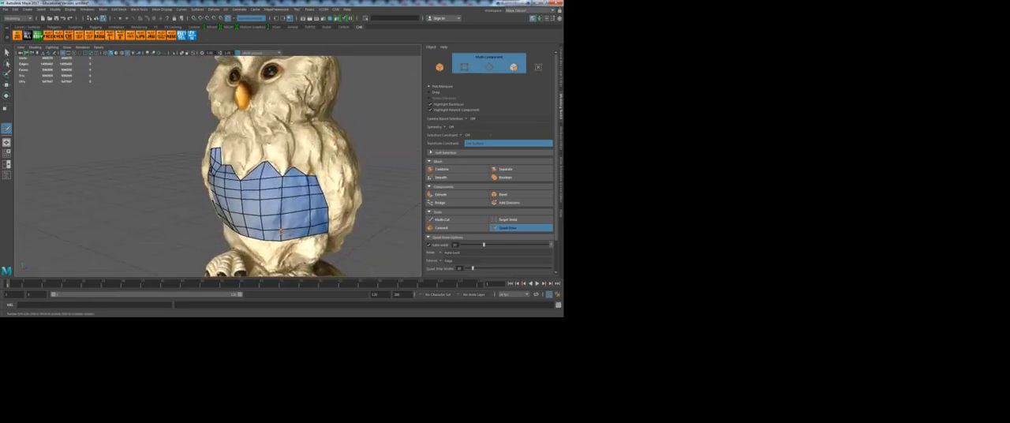
Step: Leave Quad Draw for the Move tool and switch the mesh to object selection mode
{"action": "key", "text": "w"}
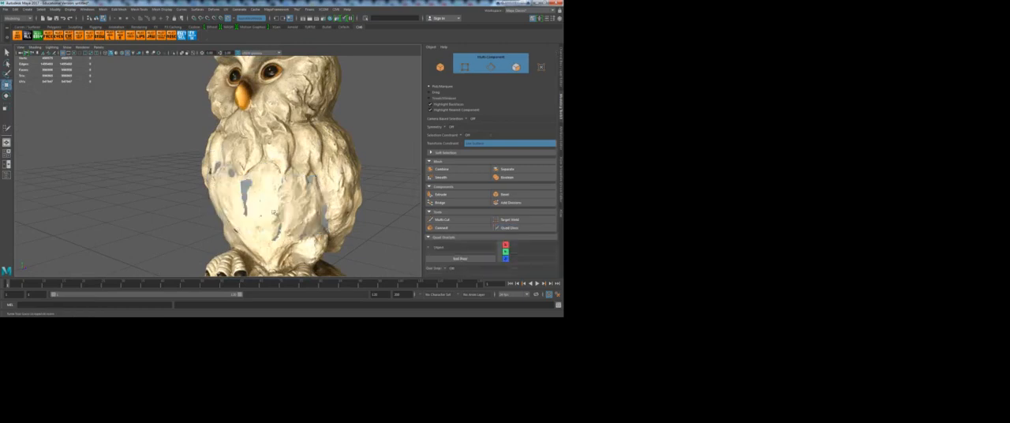
{"action": "right_click_drag", "start_coordinate": [292, 210], "coordinate": [313, 137]}
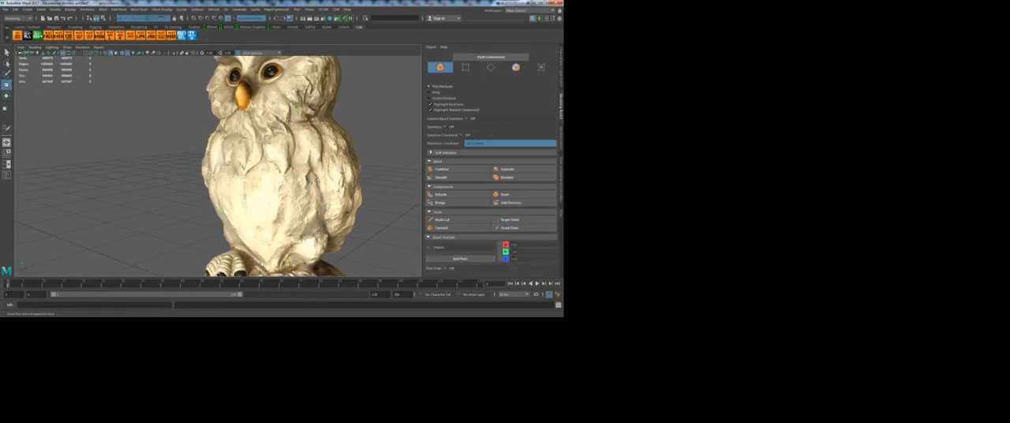
{"action": "scroll", "coordinate": [296, 182], "scroll_direction": "down", "scroll_amount": 5}
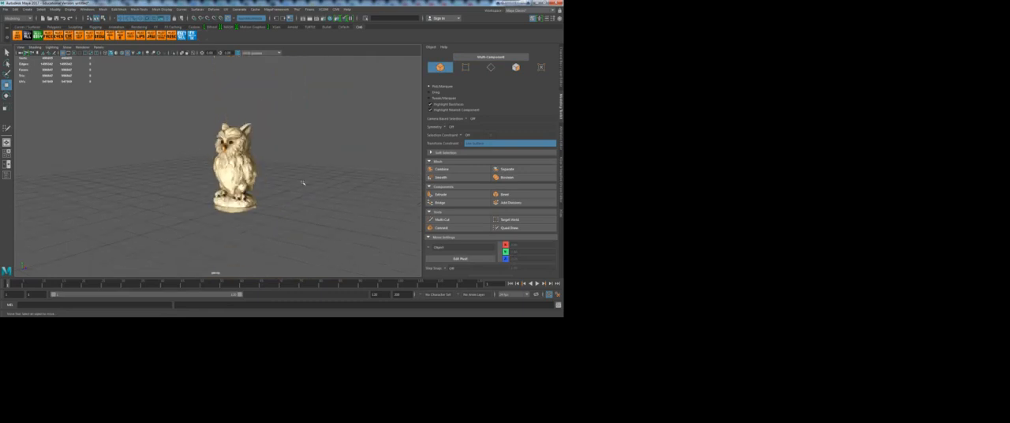
{"action": "left_click_drag", "start_coordinate": [302, 183], "coordinate": [260, 181], "text": "alt"}
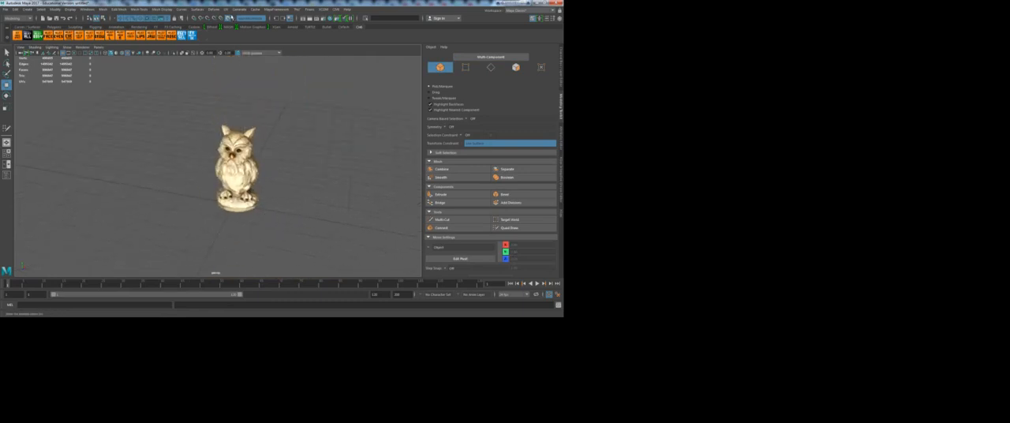
Step: Turn off the owl scan's live surface and select the whole owl
{"action": "left_click", "coordinate": [228, 17]}
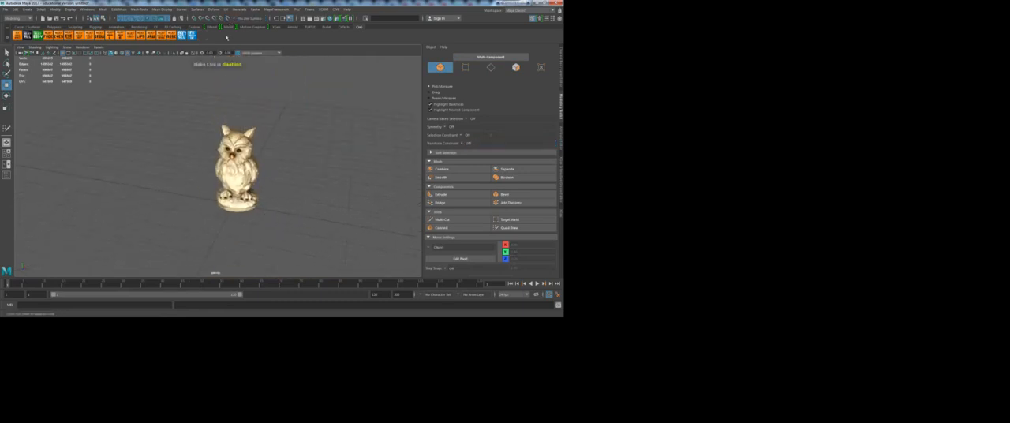
{"action": "left_click", "coordinate": [259, 207]}
{"action": "left_click_drag", "start_coordinate": [260, 209], "coordinate": [273, 198], "text": "alt"}
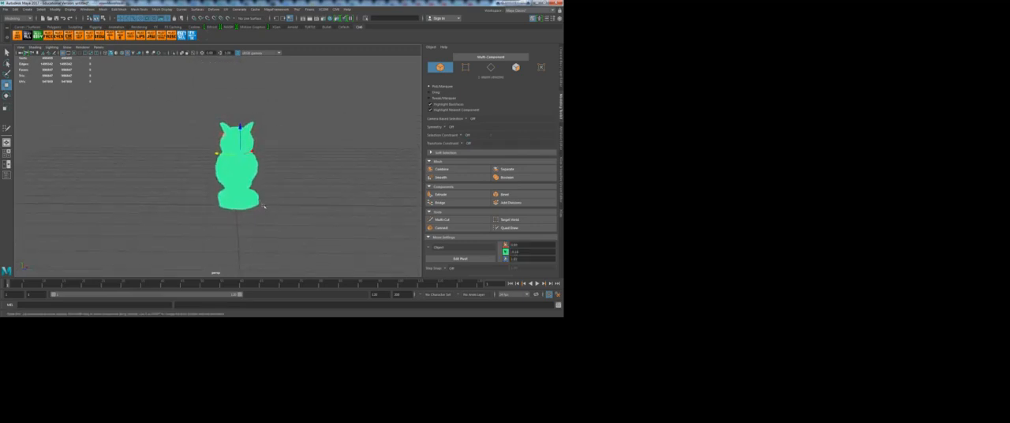
Step: Start exporting the selected owl and create and open a new folder in the parent directory
{"action": "left_click", "coordinate": [5, 9]}
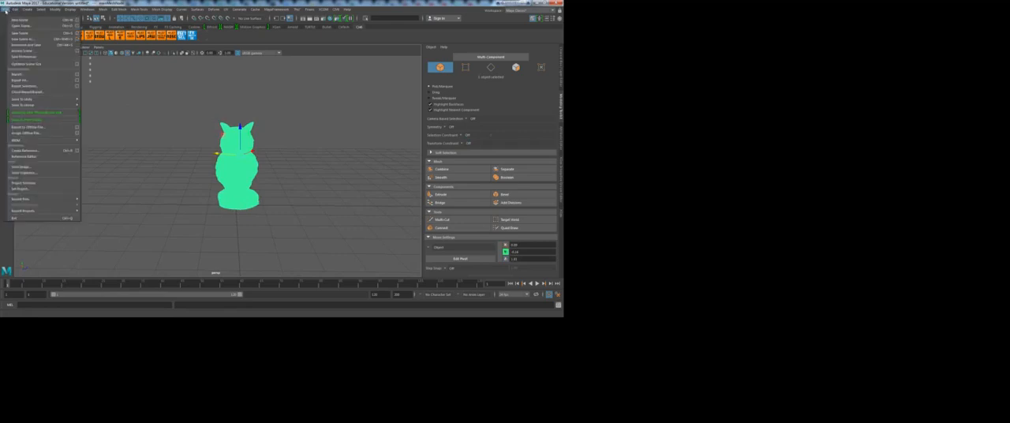
{"action": "left_click", "coordinate": [32, 86]}
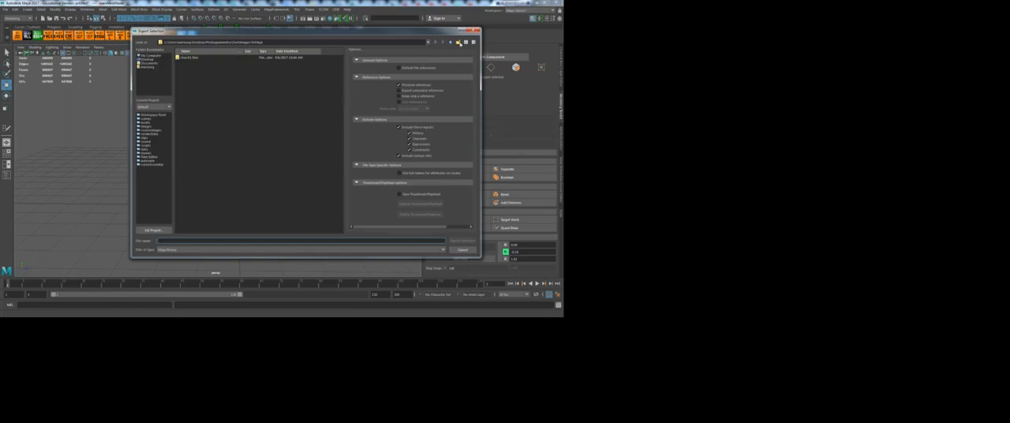
{"action": "left_click", "coordinate": [452, 43]}
{"action": "left_click", "coordinate": [458, 43]}
{"action": "type", "text": "Files"}
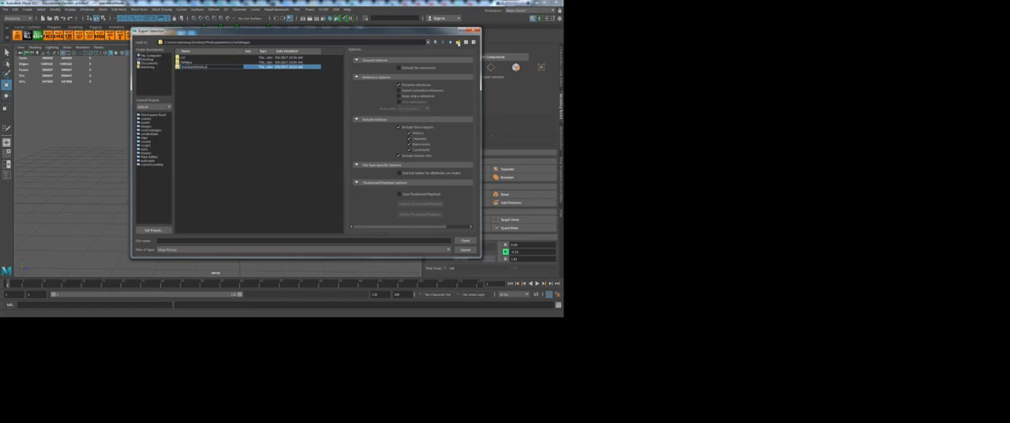
{"action": "key", "text": "Return"}
{"action": "double_click", "coordinate": [204, 68]}
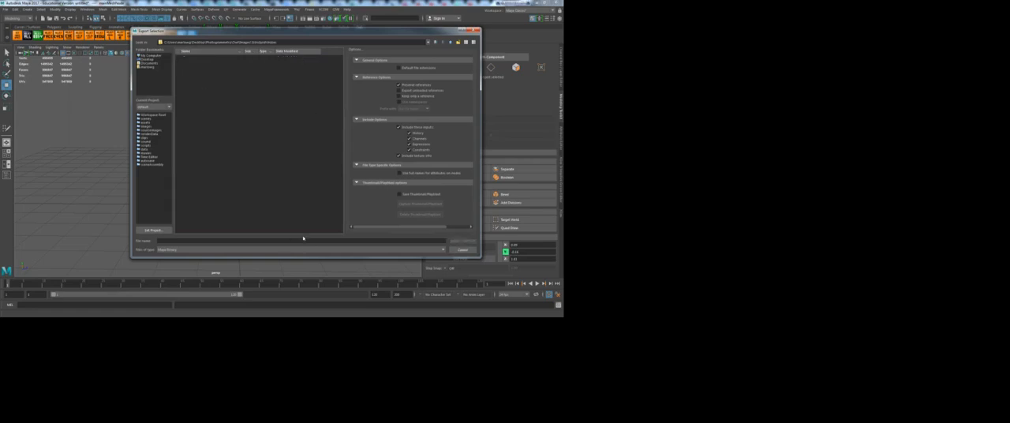
Step: Set the export's file type to FBX export, and cancel the export
{"action": "left_click", "coordinate": [270, 242]}
{"action": "left_click", "coordinate": [358, 250]}
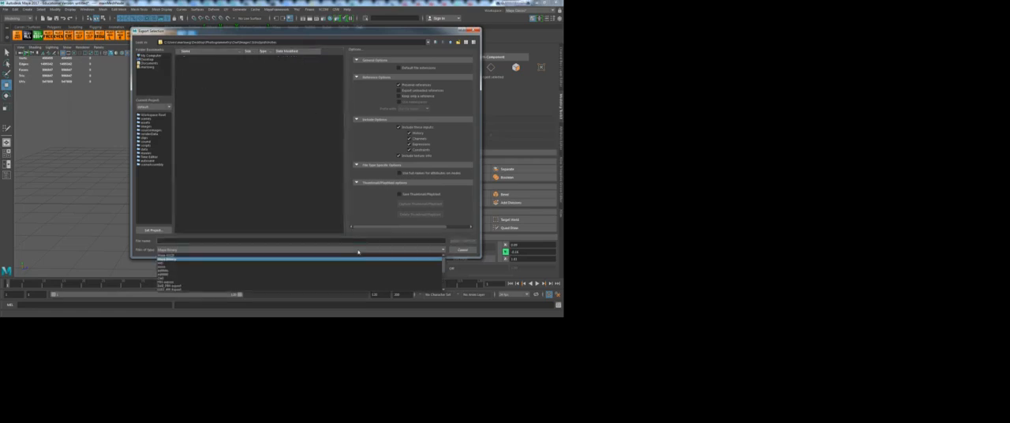
{"action": "scroll", "coordinate": [179, 276], "scroll_direction": "down", "scroll_amount": 3}
{"action": "scroll", "coordinate": [178, 276], "scroll_direction": "up", "scroll_amount": 1}
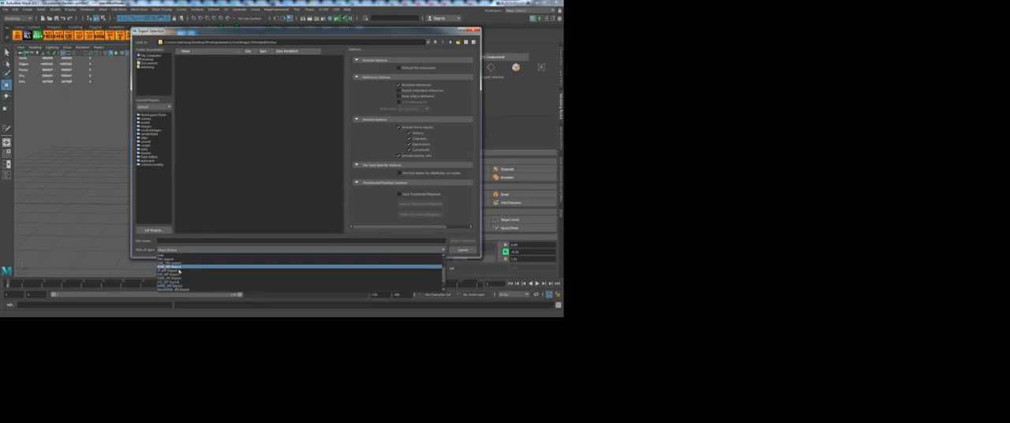
{"action": "left_click", "coordinate": [169, 262]}
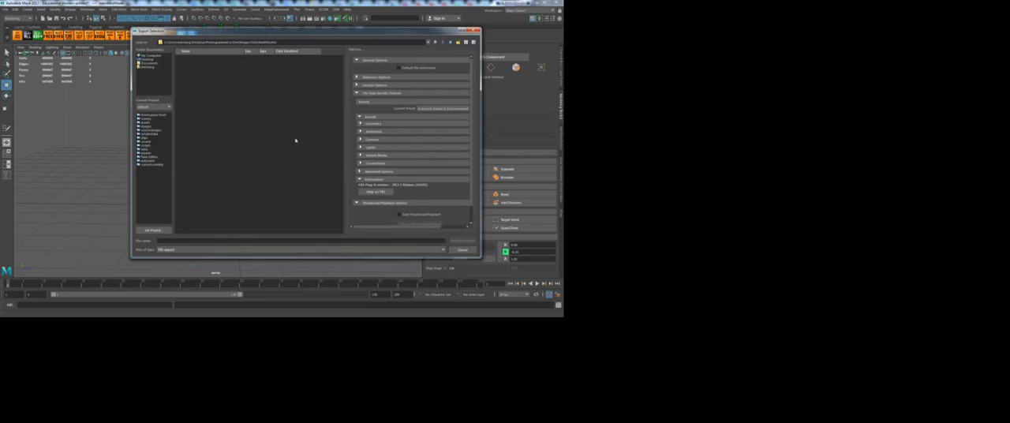
{"action": "left_click", "coordinate": [462, 251]}
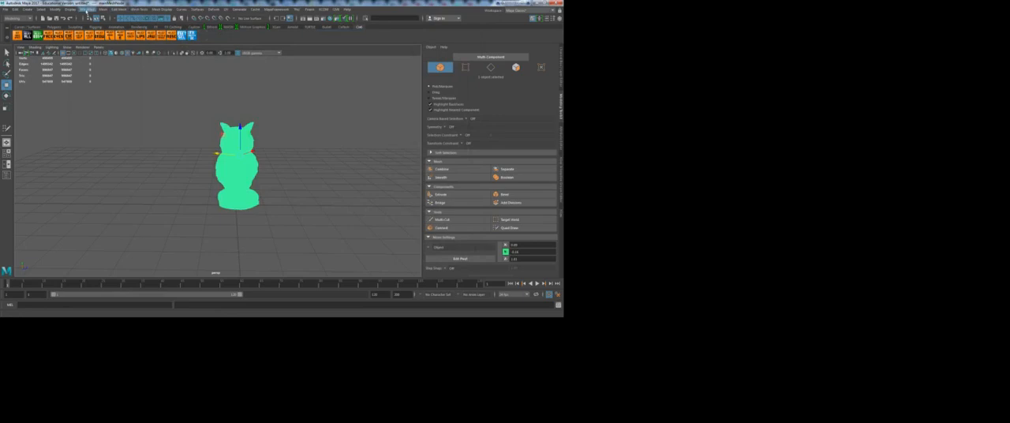
Step: Check the plug-in list in the Plug-in Manager and close it
{"action": "left_click", "coordinate": [87, 10]}
{"action": "mouse_move", "coordinate": [109, 66]}
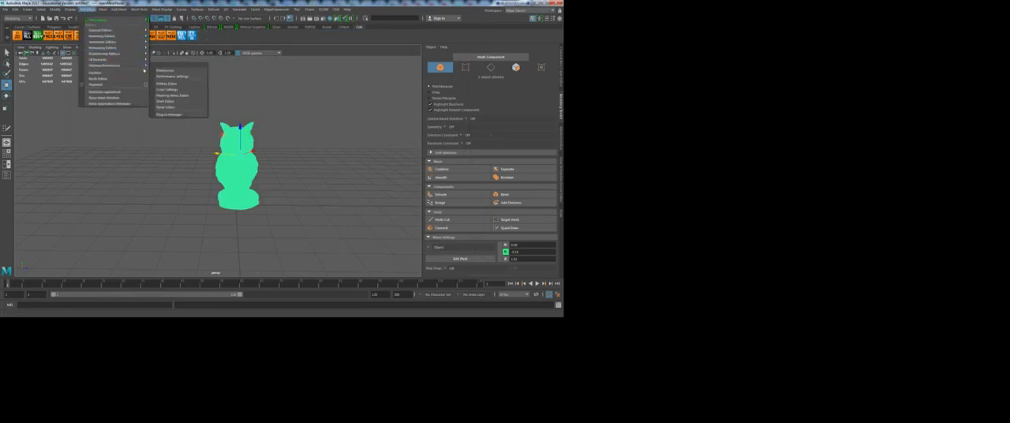
{"action": "left_click", "coordinate": [170, 115]}
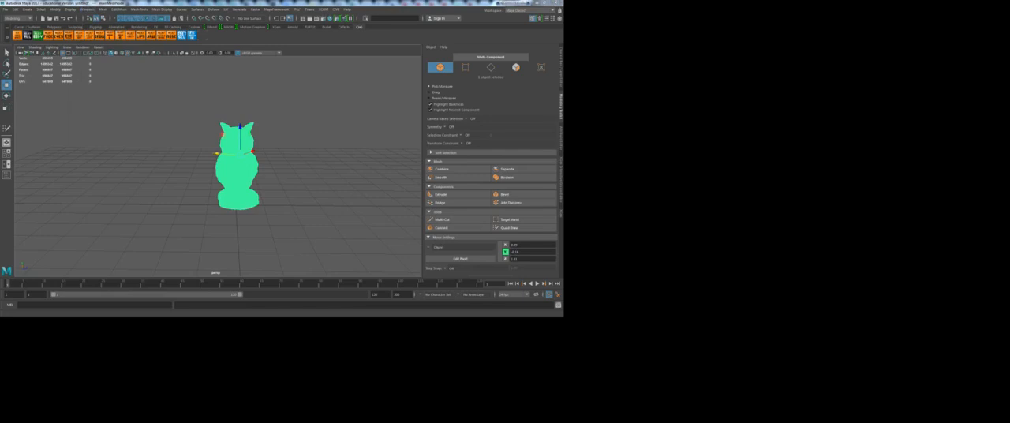
{"action": "scroll", "coordinate": [175, 177], "scroll_direction": "down", "scroll_amount": 5}
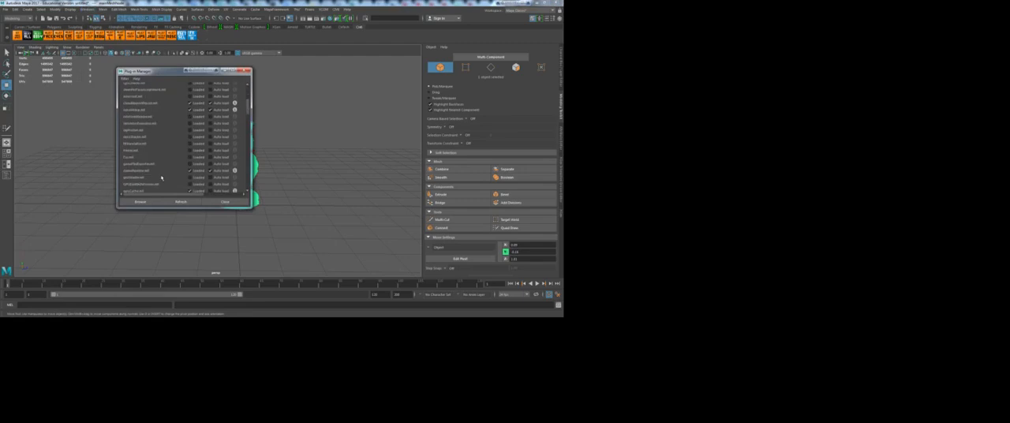
{"action": "left_click", "coordinate": [225, 203]}
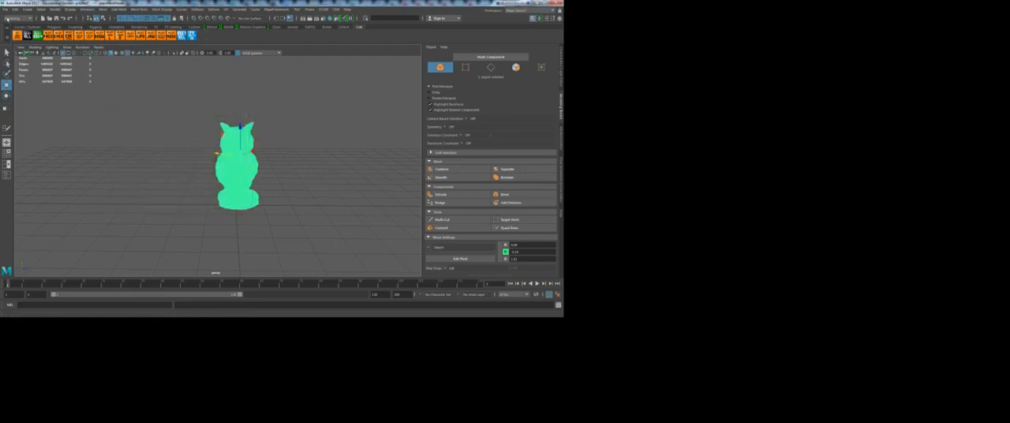
Step: Start exporting the selected owl and open the ToInstantMeshes folder inside the Images folder
{"action": "left_click", "coordinate": [5, 8]}
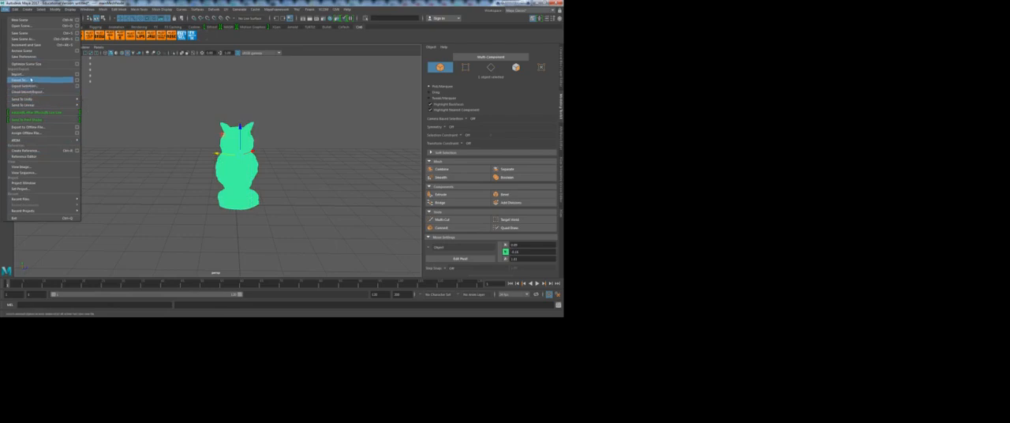
{"action": "left_click", "coordinate": [28, 87]}
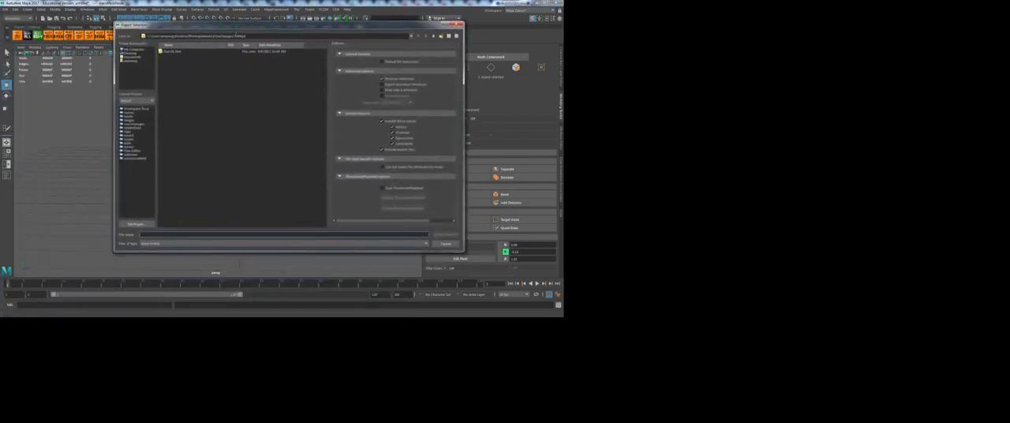
{"action": "left_click", "coordinate": [439, 32]}
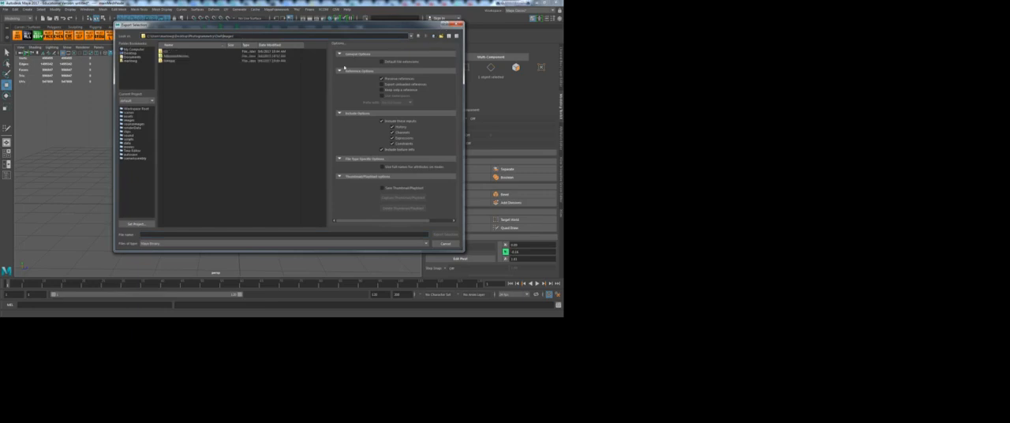
{"action": "double_click", "coordinate": [174, 60]}
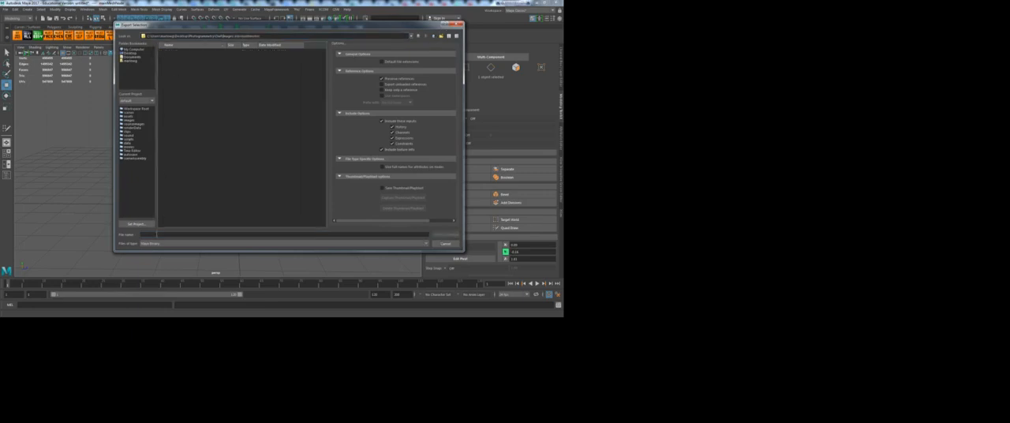
Step: Export the selected owl as an FBX file named Owl in the ToInstantMeshes folder
{"action": "left_click", "coordinate": [158, 243]}
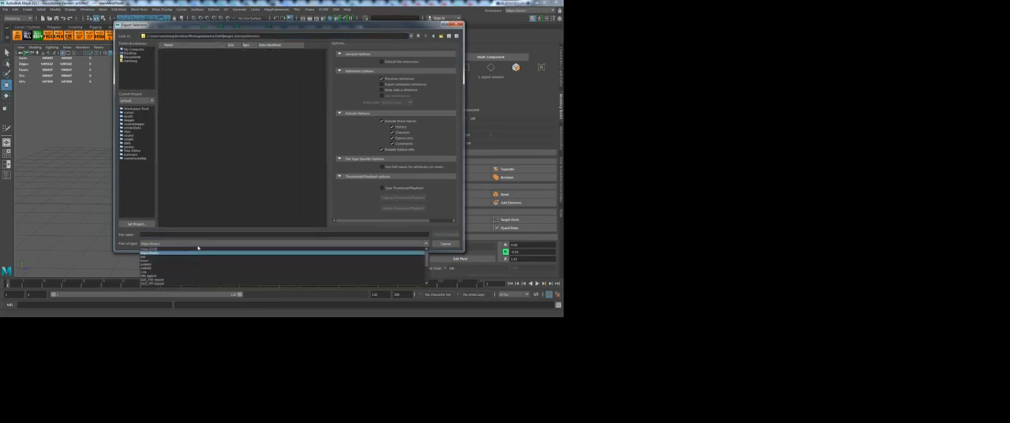
{"action": "left_click", "coordinate": [160, 278]}
{"action": "type", "text": "o"}
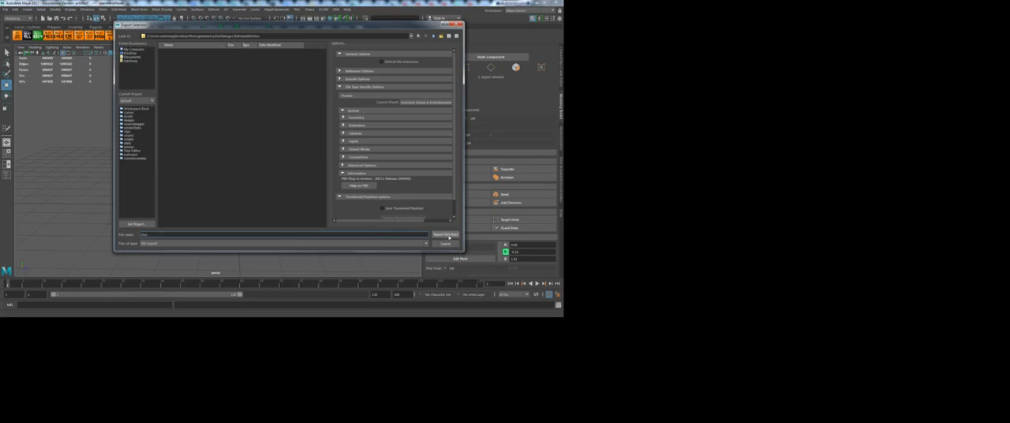
{"action": "left_click", "coordinate": [449, 236]}
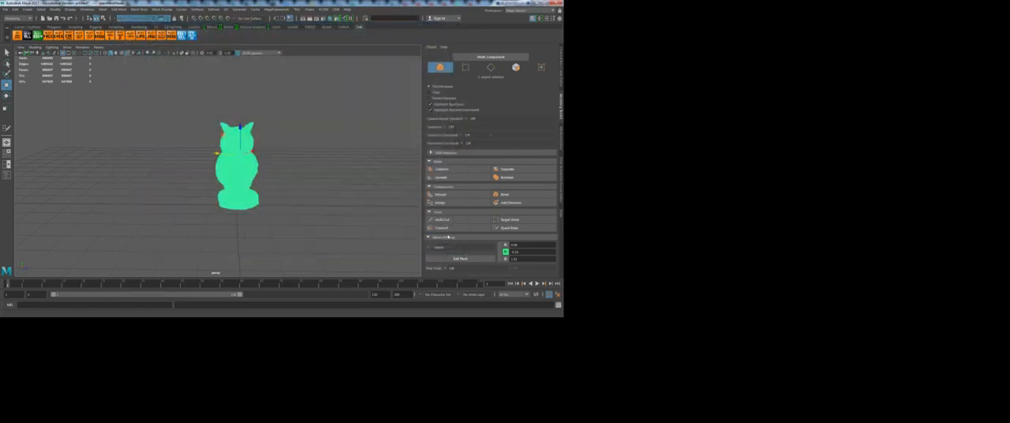
Step: Switch to Windows Explorer and check for the exported owl file in the ToInstantMeshes folder under Images
{"action": "left_click", "coordinate": [537, 5]}
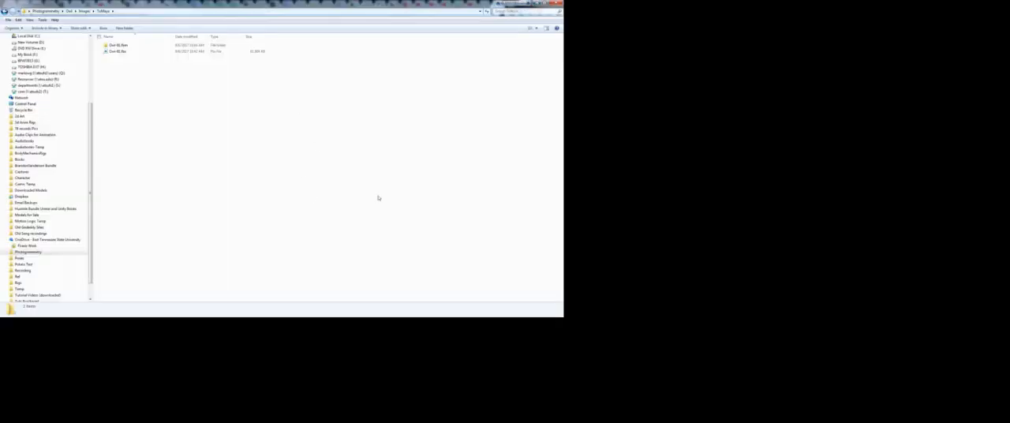
{"action": "key", "text": "BackSpace"}
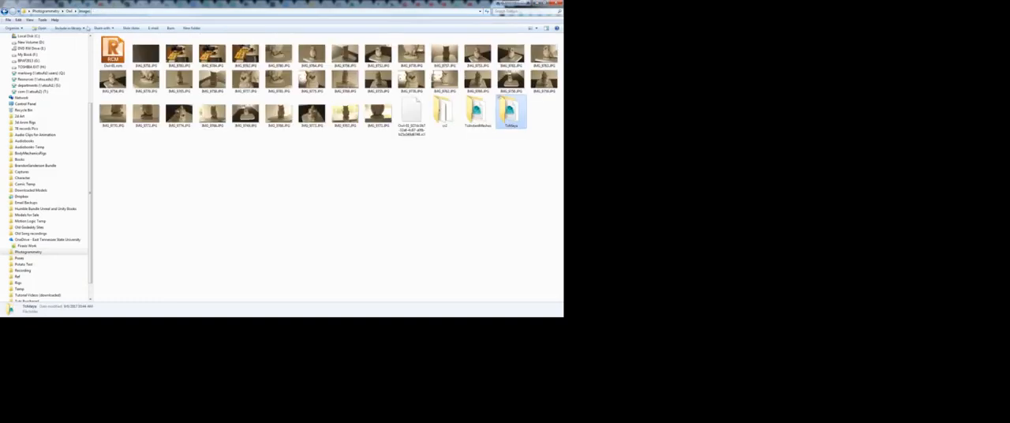
{"action": "double_click", "coordinate": [478, 119]}
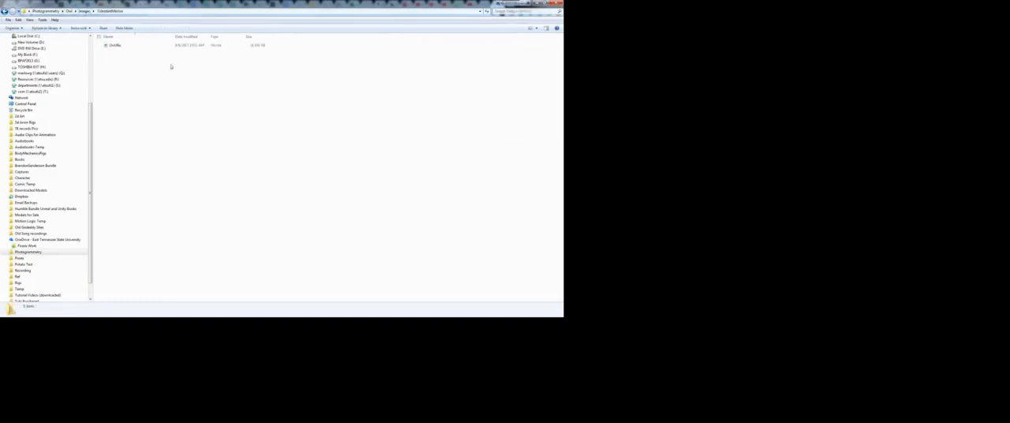
{"action": "left_click", "coordinate": [124, 47]}
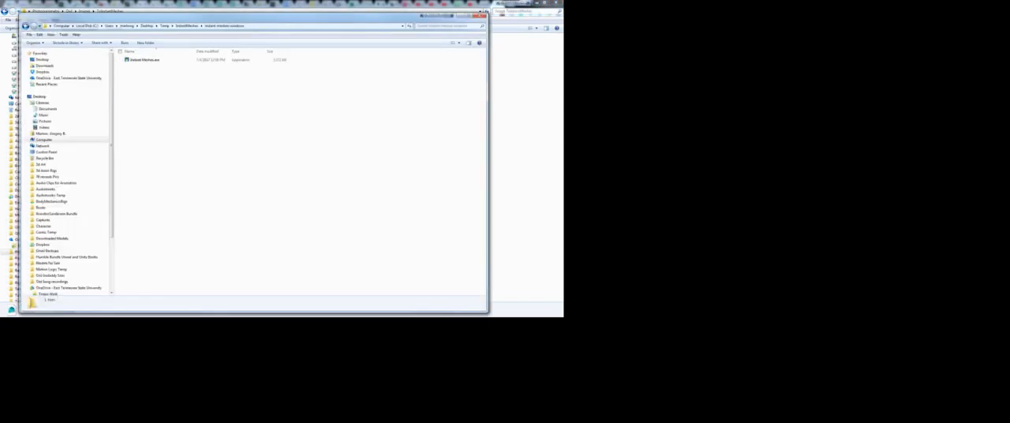
Step: Launch Instant Meshes.exe from the instant-meshes-windows folder and start opening a mesh
{"action": "double_click", "coordinate": [146, 60]}
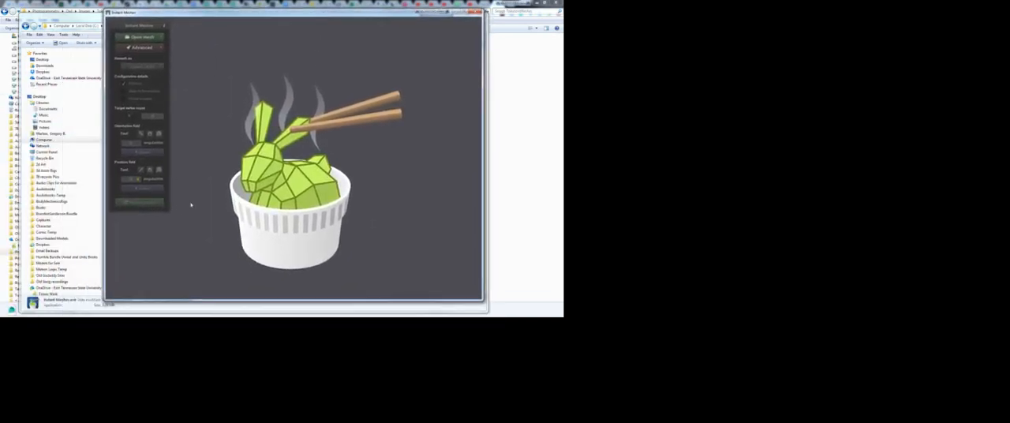
{"action": "left_click", "coordinate": [140, 37]}
{"action": "left_click", "coordinate": [185, 39]}
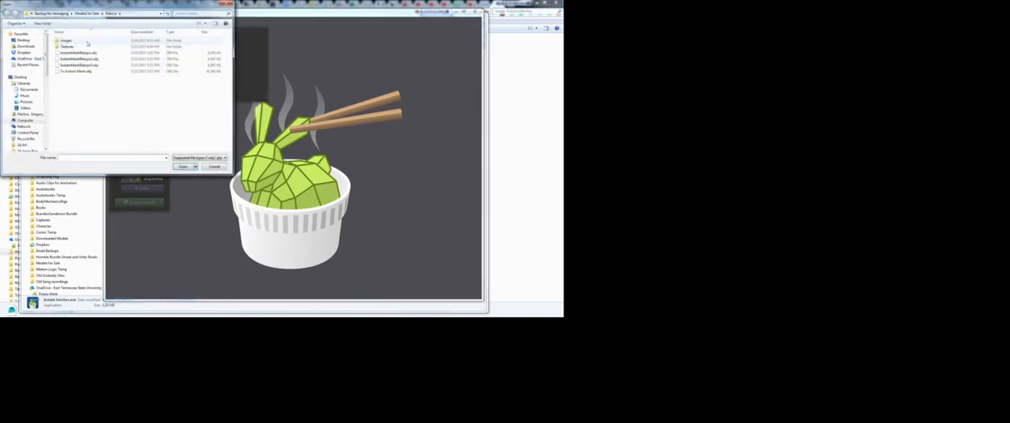
Step: Browse from the Desktop to Photogrammetry, Owl, Images and the ToInstantMeshes folder to look for the owl mesh
{"action": "left_click", "coordinate": [87, 14]}
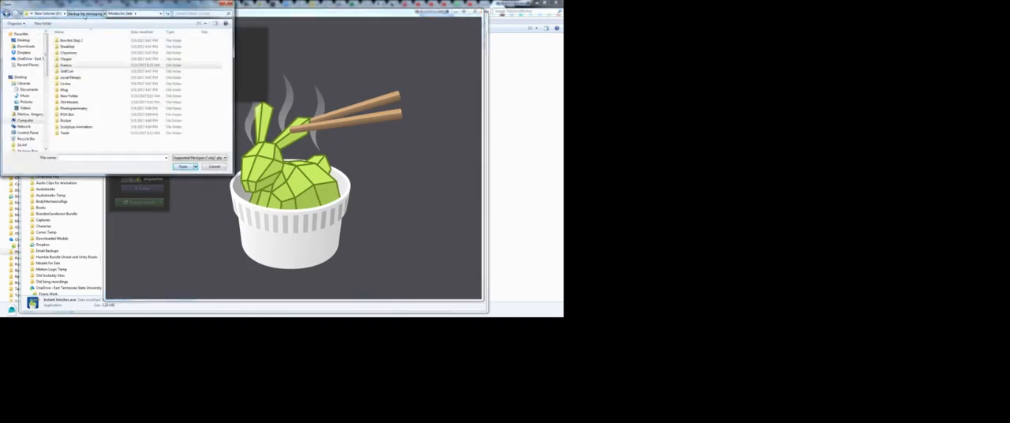
{"action": "left_click", "coordinate": [85, 14]}
{"action": "left_click", "coordinate": [68, 13]}
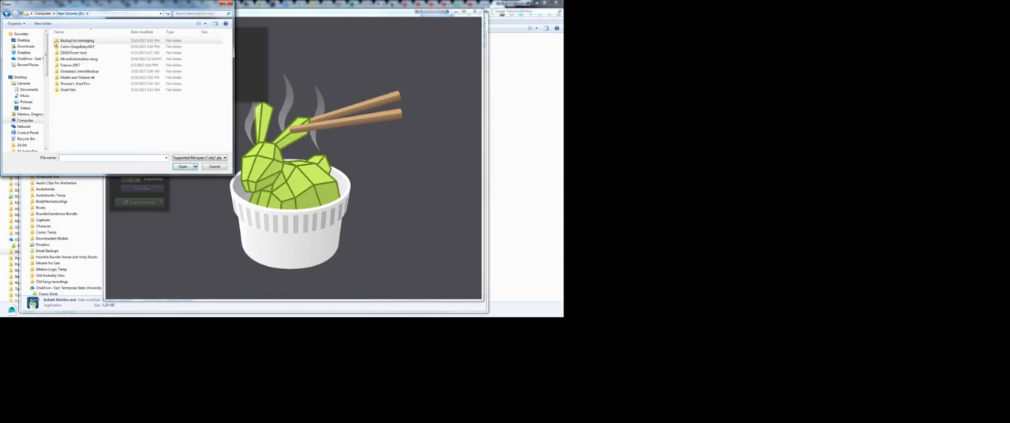
{"action": "left_click", "coordinate": [19, 77]}
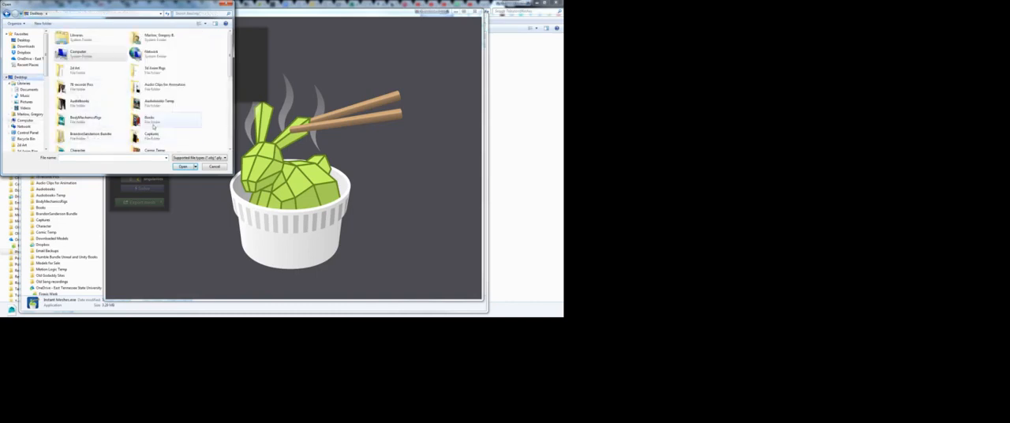
{"action": "scroll", "coordinate": [90, 138], "scroll_direction": "down", "scroll_amount": 5}
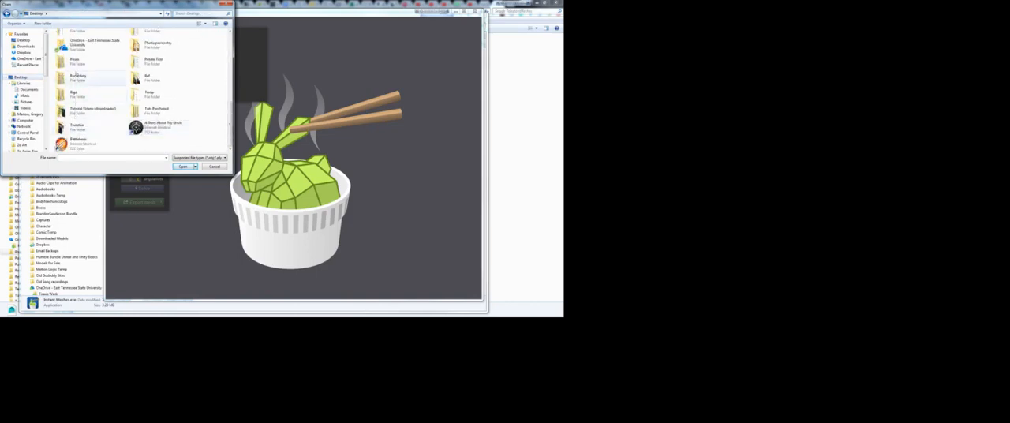
{"action": "double_click", "coordinate": [153, 46]}
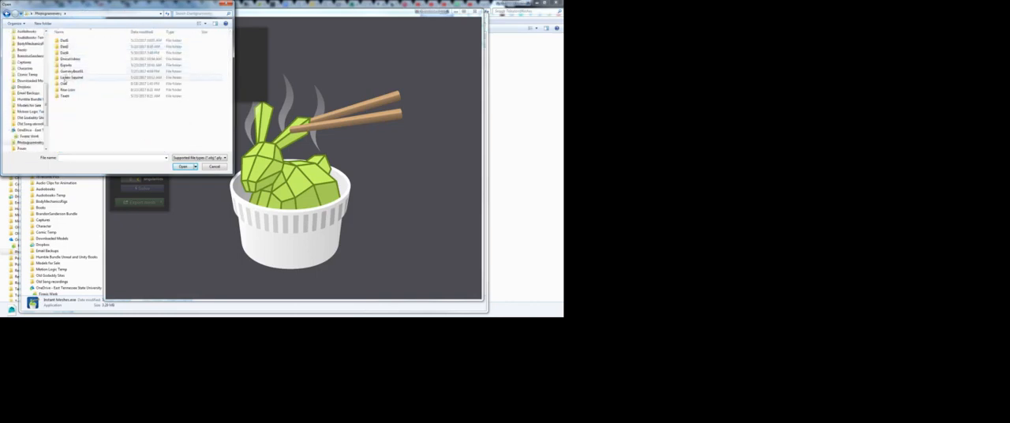
{"action": "double_click", "coordinate": [65, 84]}
{"action": "double_click", "coordinate": [65, 40]}
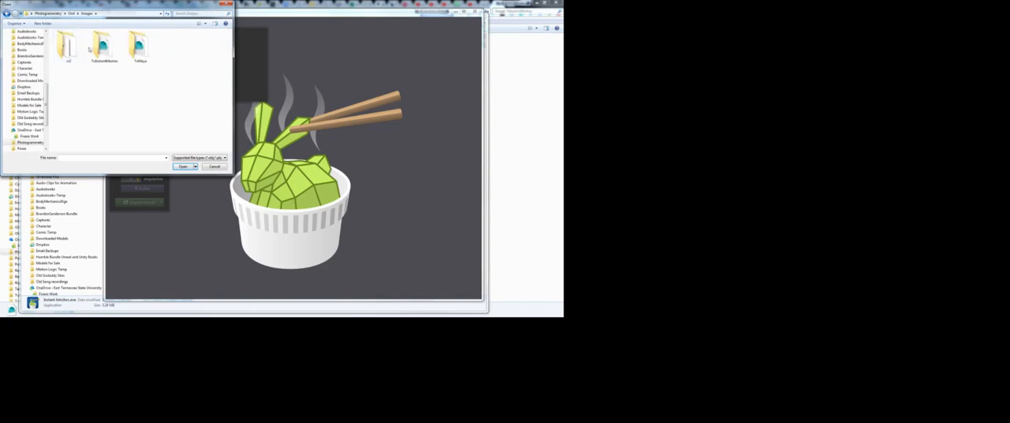
{"action": "double_click", "coordinate": [101, 47]}
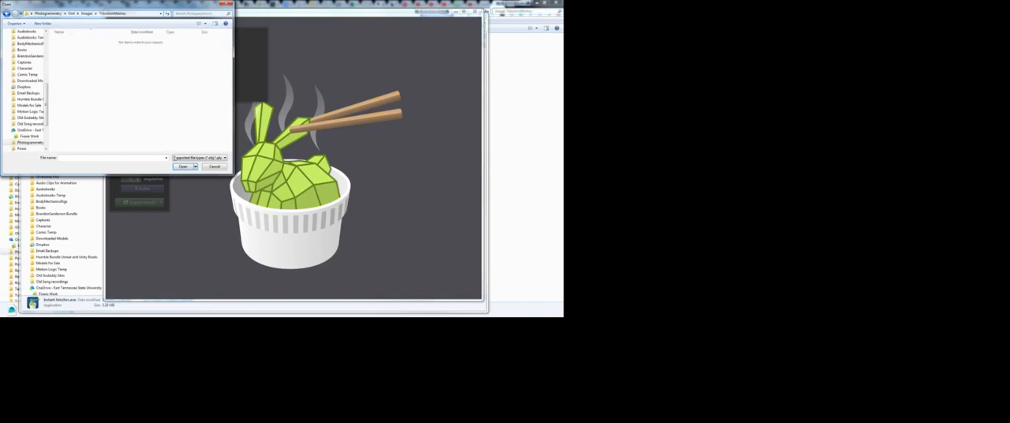
Step: Check which file types Instant Meshes can open, and cancel opening a mesh
{"action": "left_click", "coordinate": [218, 158]}
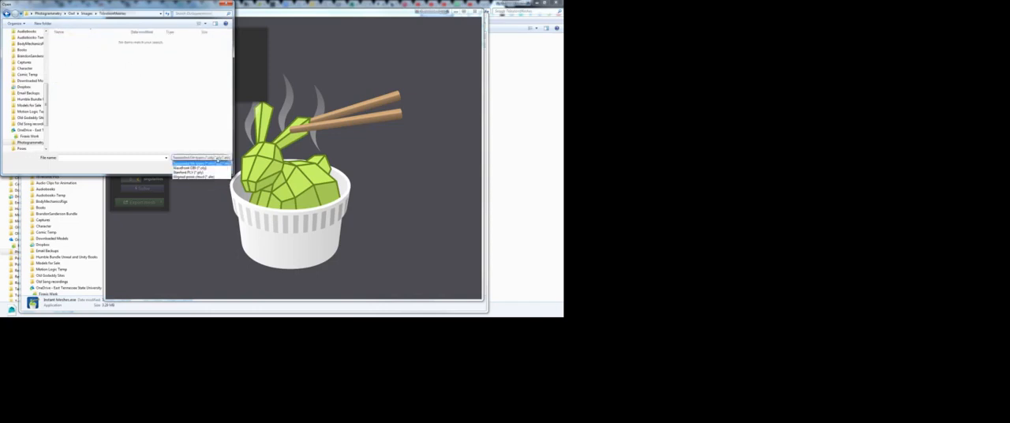
{"action": "left_click", "coordinate": [198, 163]}
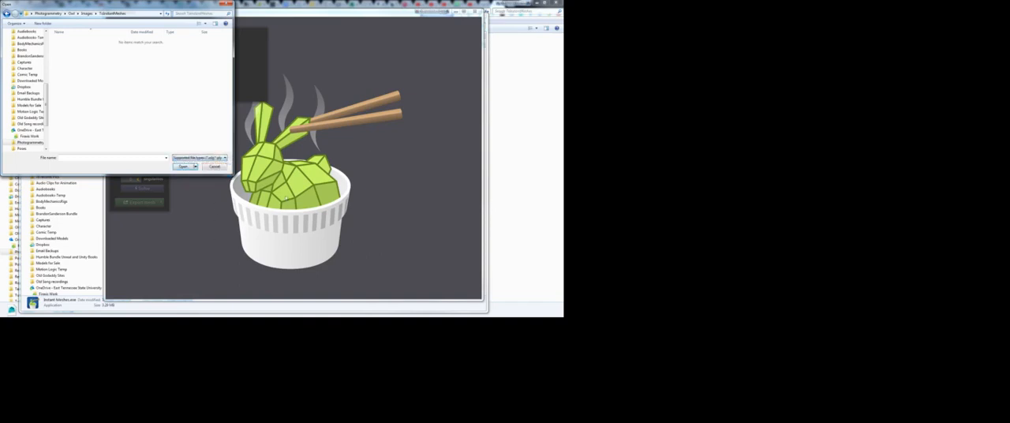
{"action": "left_click", "coordinate": [214, 166]}
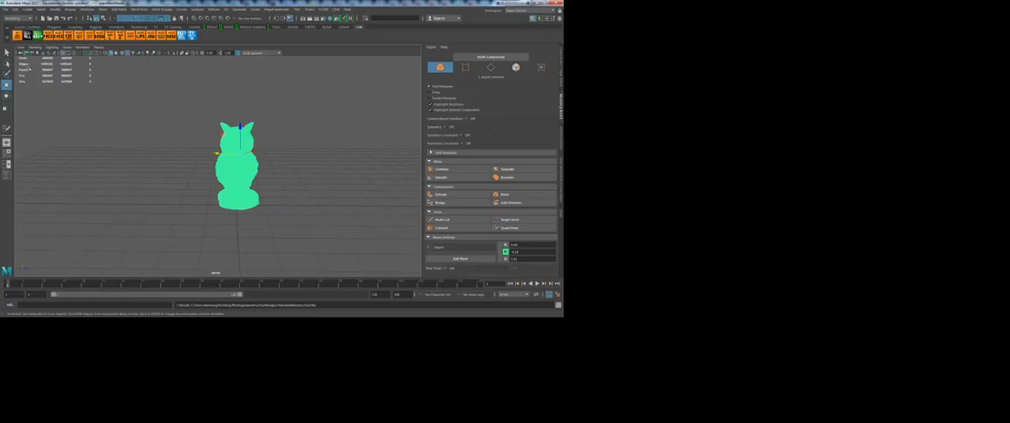
Step: Switch to Maya and export the selected owl as an OBJ file named Owl in the ToInstantMeshes folder
{"action": "left_click", "coordinate": [6, 9]}
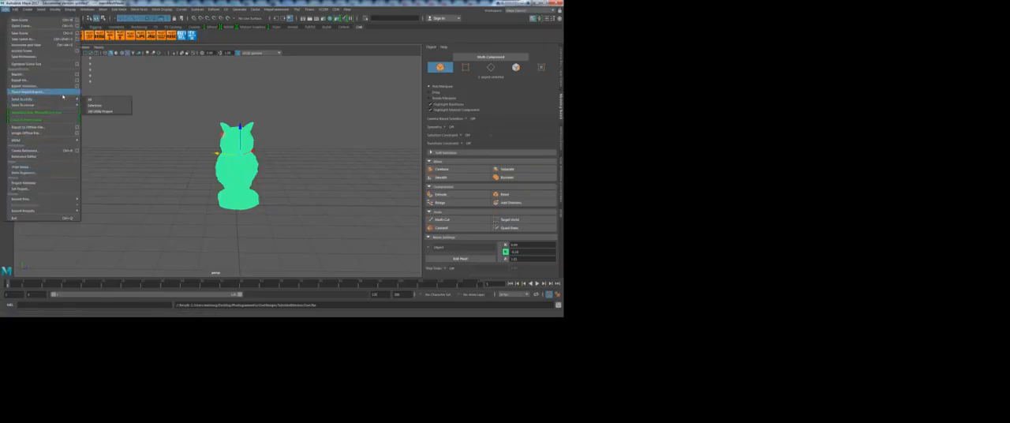
{"action": "left_click", "coordinate": [65, 87]}
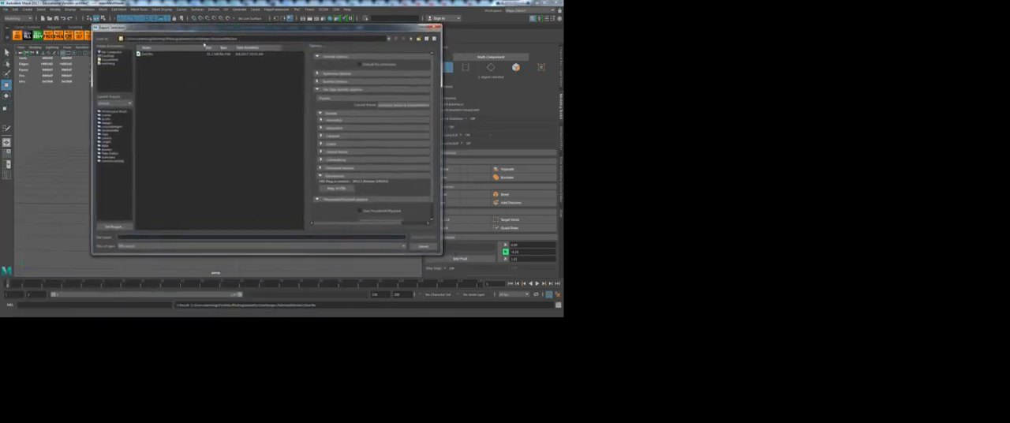
{"action": "left_click", "coordinate": [175, 246]}
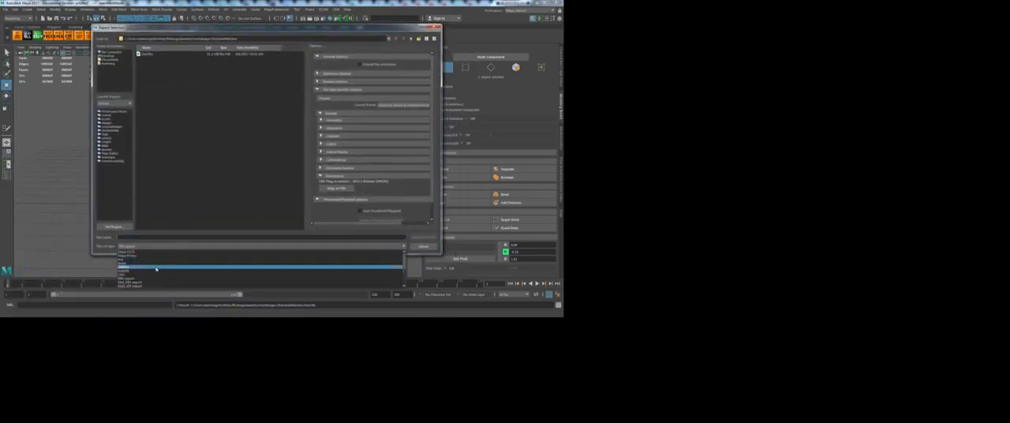
{"action": "scroll", "coordinate": [150, 266], "scroll_direction": "down", "scroll_amount": 2}
{"action": "scroll", "coordinate": [146, 263], "scroll_direction": "down", "scroll_amount": 2}
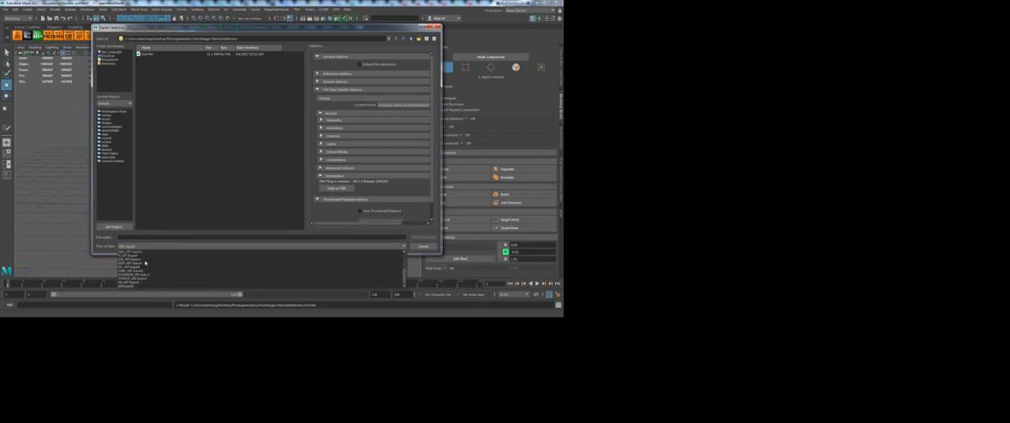
{"action": "left_click", "coordinate": [130, 282]}
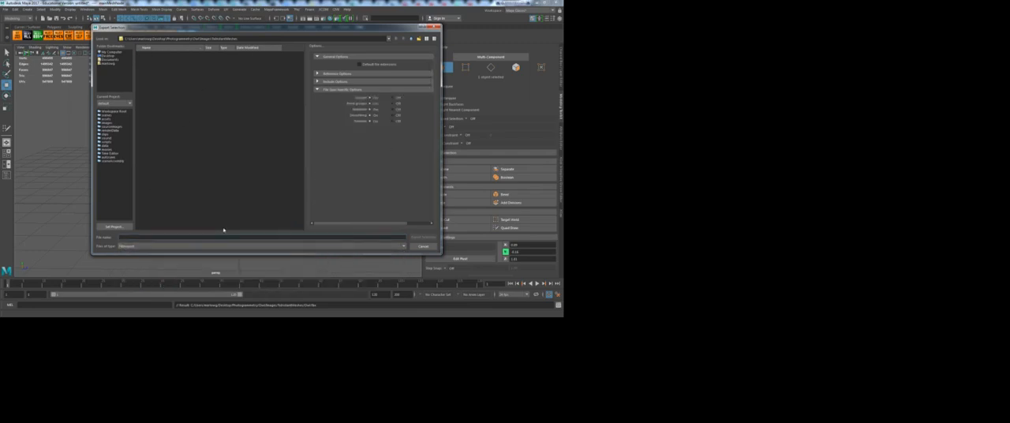
{"action": "type", "text": "Owl"}
{"action": "left_click", "coordinate": [425, 239]}
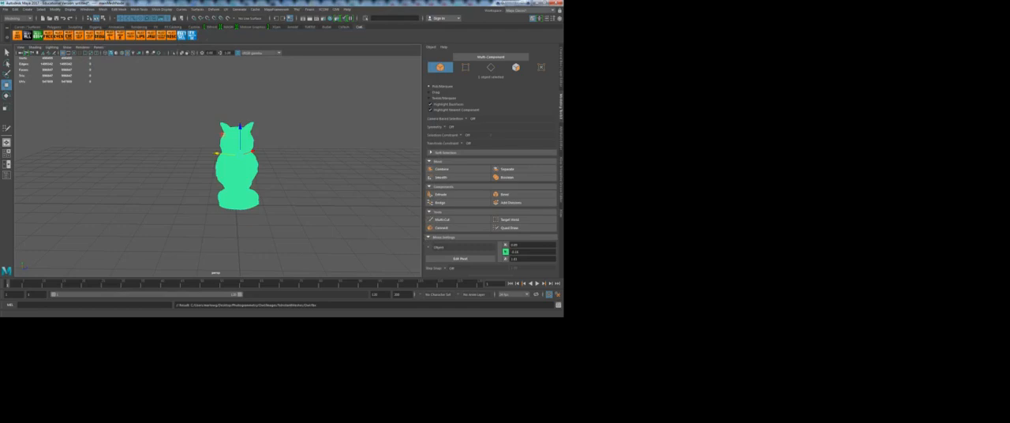
Step: Switch to Instant Meshes and open the exported Owl OBJ from Desktop, Photogrammetry, Owl, Images, ToInstantMeshes
{"action": "key", "text": "alt+Tab"}
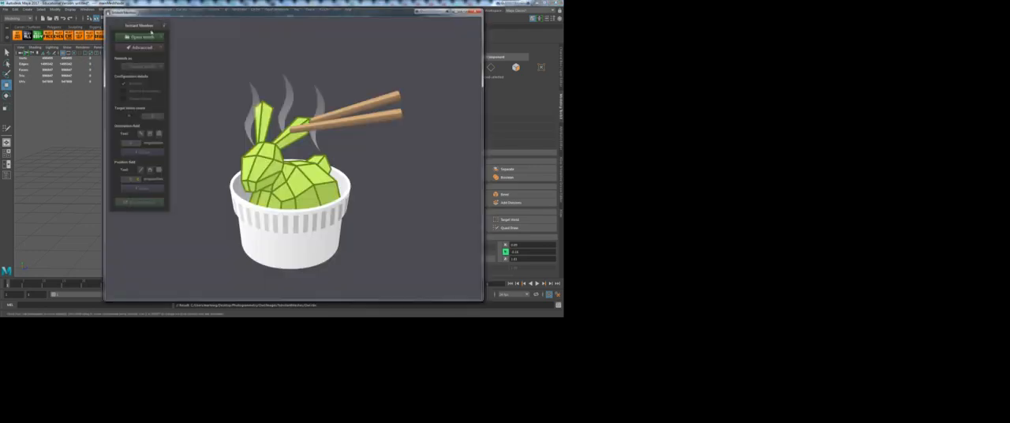
{"action": "left_click", "coordinate": [145, 37]}
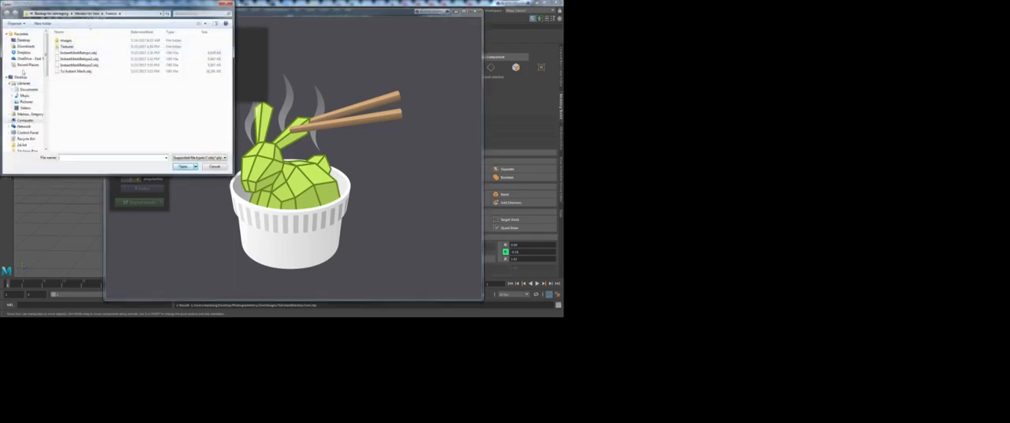
{"action": "left_click", "coordinate": [24, 39]}
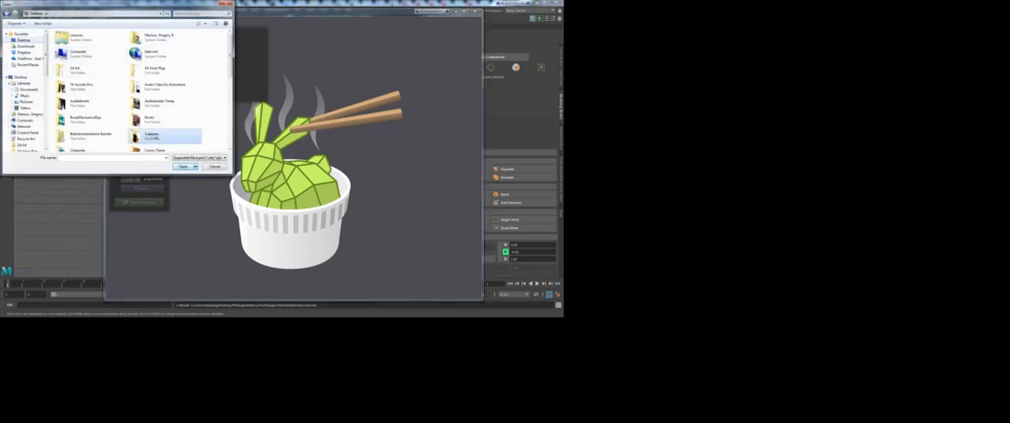
{"action": "scroll", "coordinate": [156, 133], "scroll_direction": "down", "scroll_amount": 5}
{"action": "double_click", "coordinate": [158, 44]}
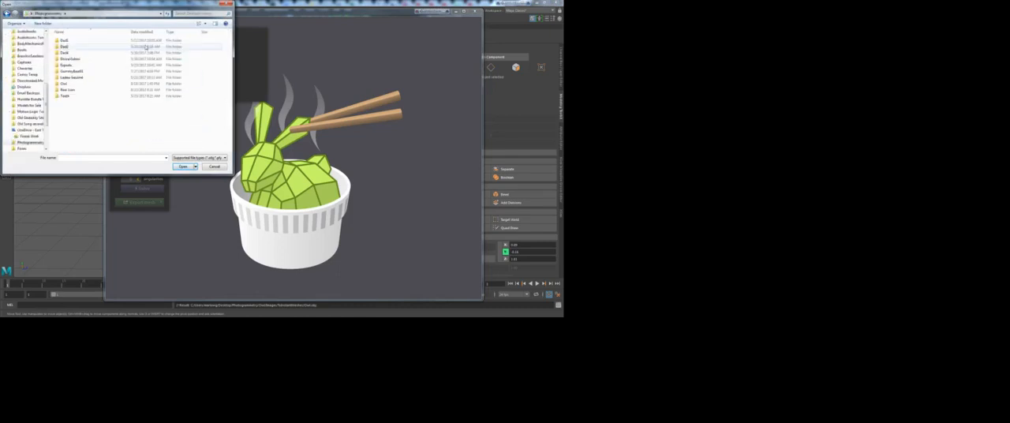
{"action": "left_click", "coordinate": [69, 77]}
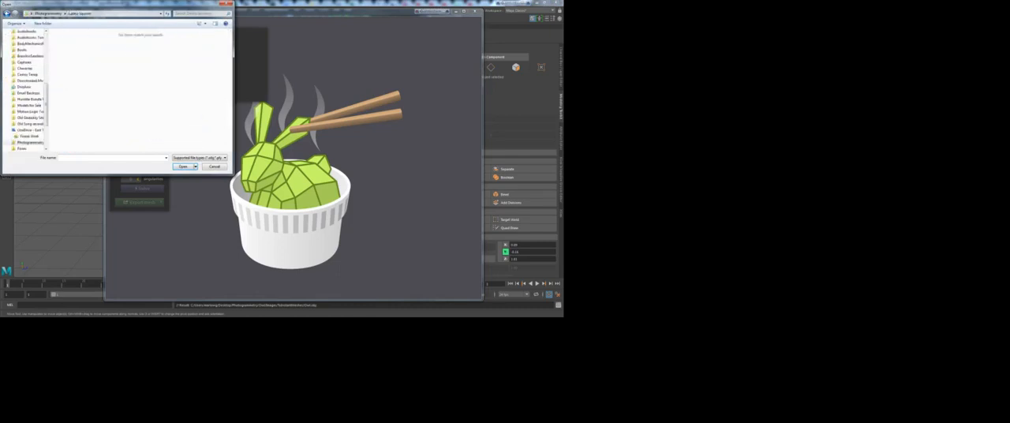
{"action": "double_click", "coordinate": [63, 83]}
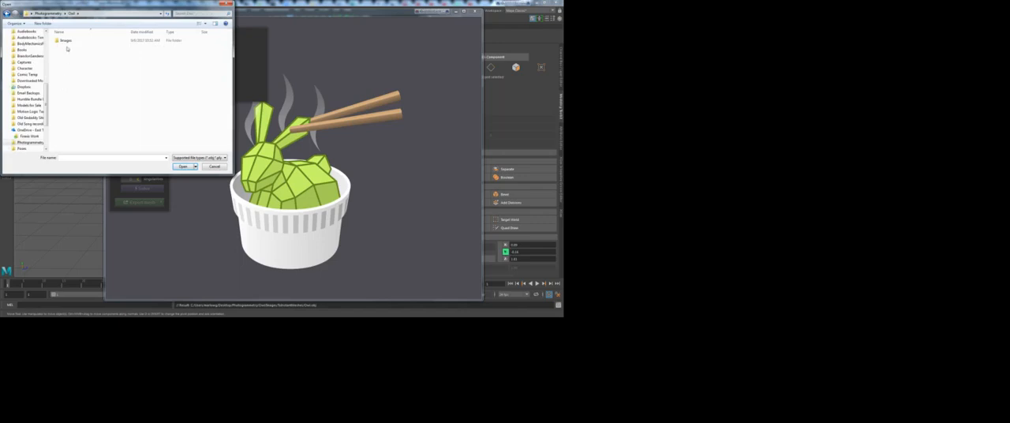
{"action": "double_click", "coordinate": [67, 40]}
{"action": "double_click", "coordinate": [101, 46]}
{"action": "left_click", "coordinate": [66, 40]}
{"action": "left_click", "coordinate": [181, 167]}
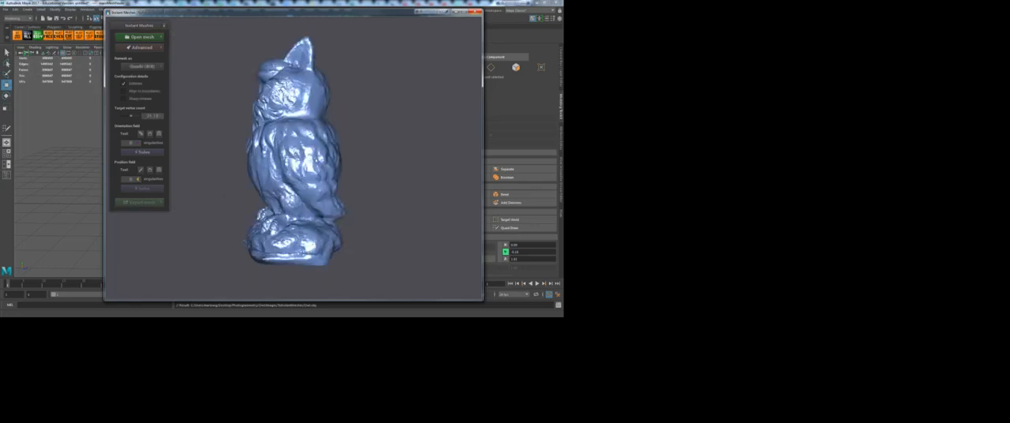
Step: Inspect the imported owl from several sides and review the advanced settings and the available remesh types
{"action": "left_click_drag", "start_coordinate": [184, 179], "coordinate": [273, 167]}
{"action": "left_click_drag", "start_coordinate": [341, 187], "coordinate": [449, 172]}
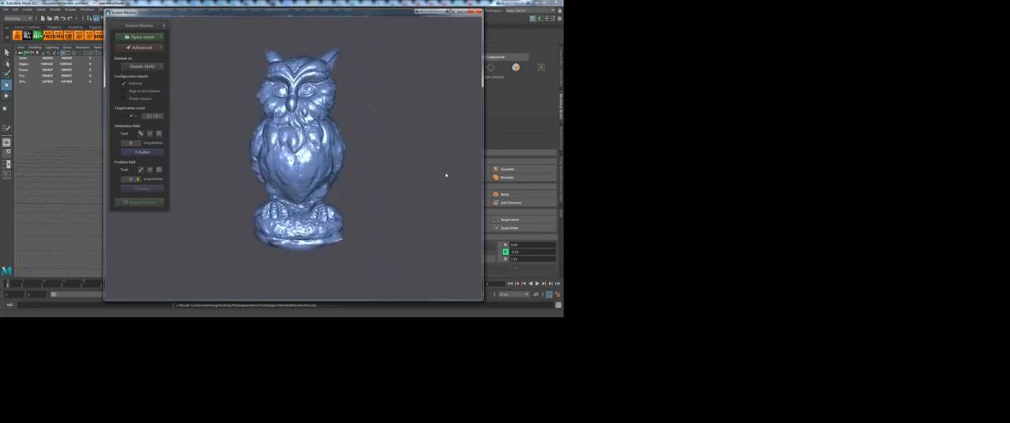
{"action": "left_click_drag", "start_coordinate": [249, 160], "coordinate": [391, 140]}
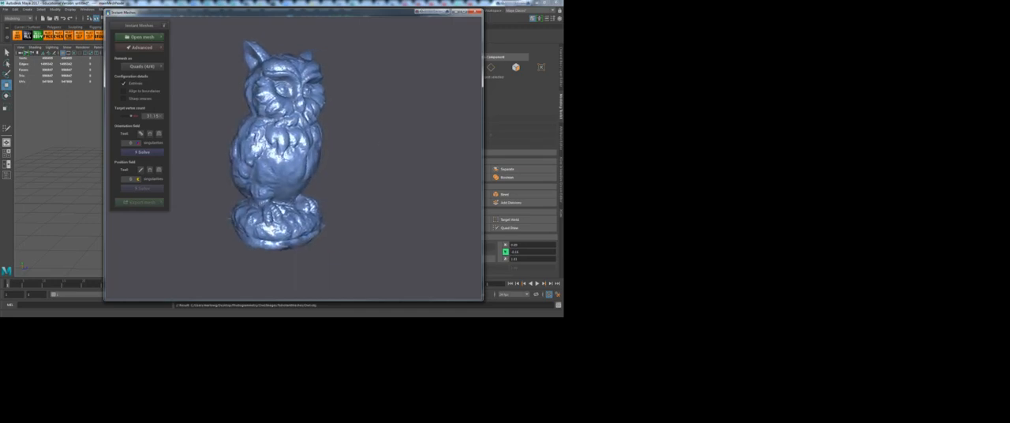
{"action": "left_click", "coordinate": [148, 49]}
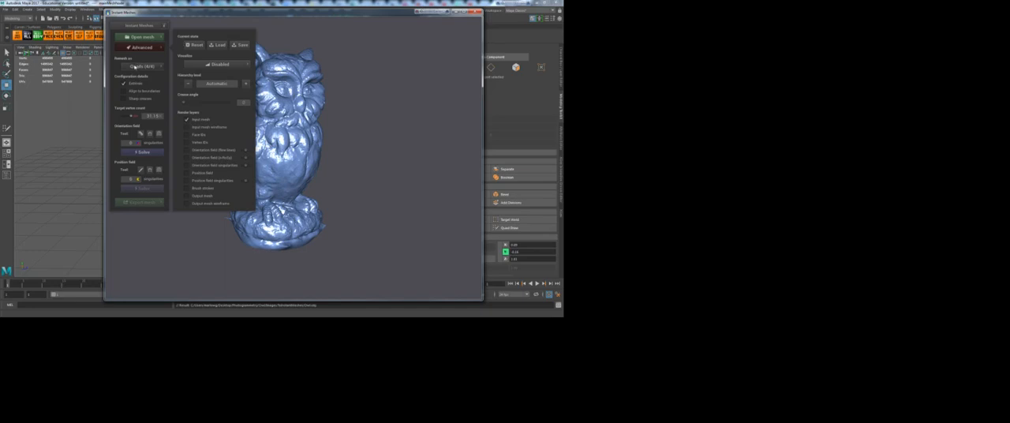
{"action": "left_click", "coordinate": [155, 46]}
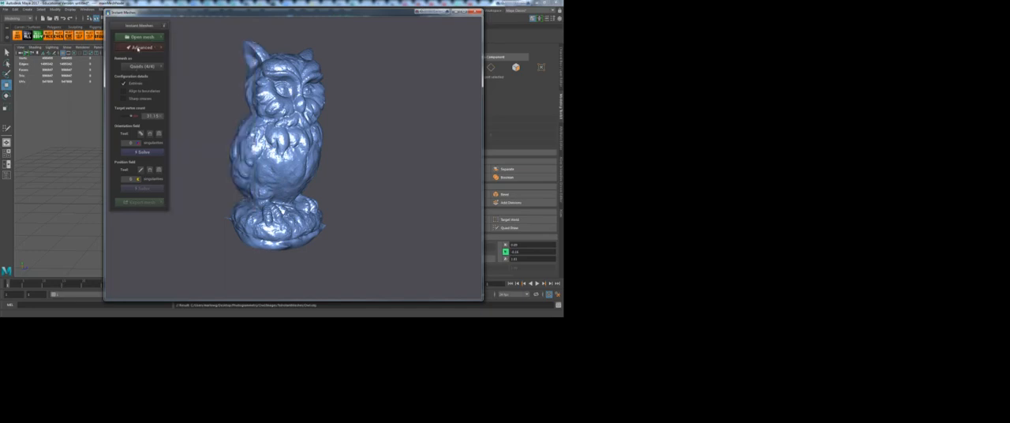
{"action": "left_click", "coordinate": [143, 67]}
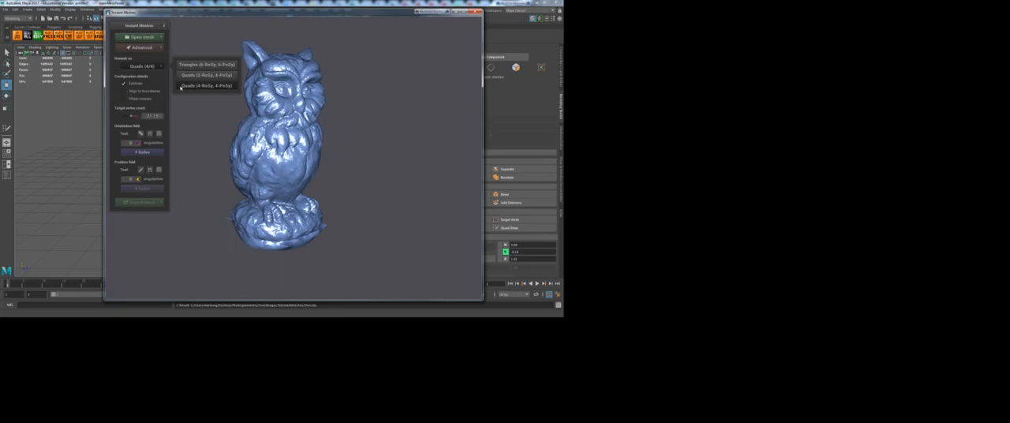
{"action": "left_click", "coordinate": [152, 66]}
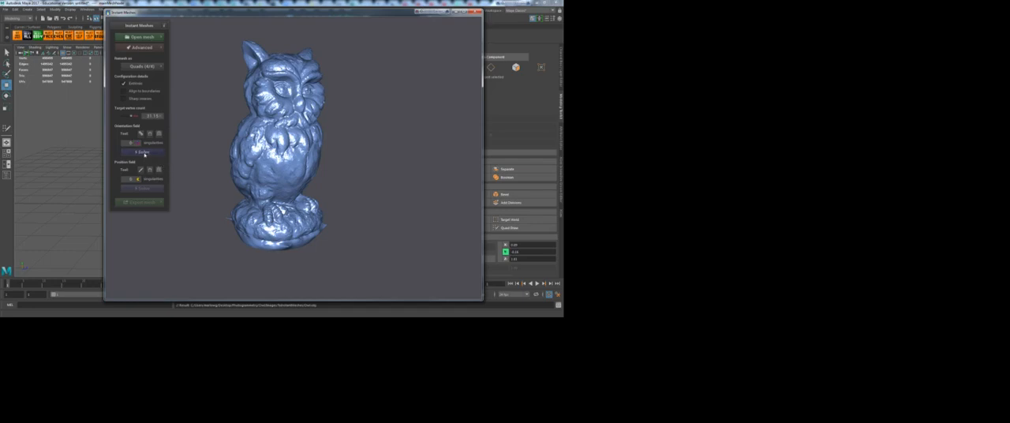
Step: Solve the orientation field of the owl and examine the flow lines around its body
{"action": "left_click", "coordinate": [143, 152]}
{"action": "left_click_drag", "start_coordinate": [390, 175], "coordinate": [272, 168]}
{"action": "scroll", "coordinate": [332, 158], "scroll_direction": "up", "scroll_amount": 8}
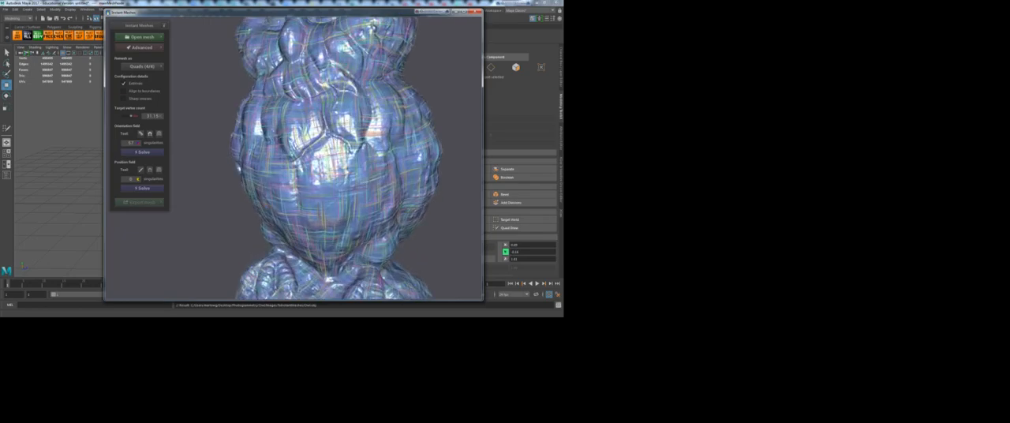
{"action": "left_click_drag", "start_coordinate": [203, 157], "coordinate": [387, 185]}
{"action": "left_click_drag", "start_coordinate": [416, 152], "coordinate": [260, 134]}
{"action": "left_click_drag", "start_coordinate": [317, 169], "coordinate": [263, 164]}
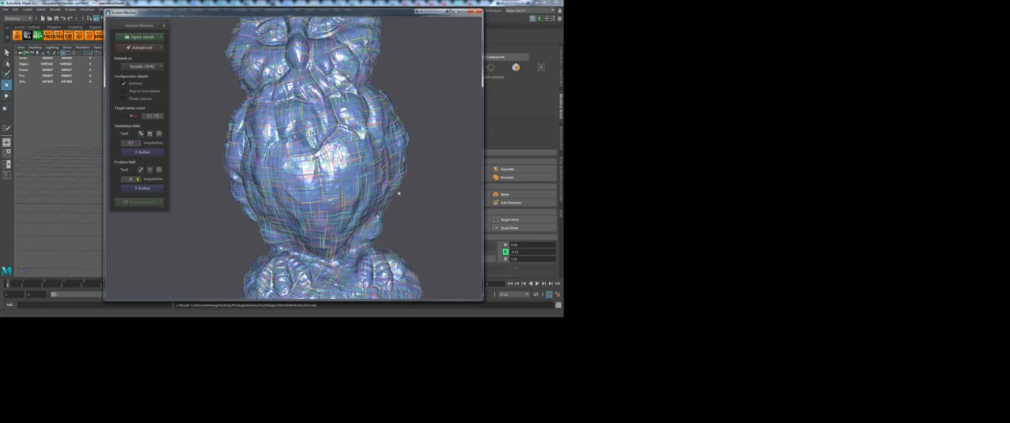
{"action": "left_click_drag", "start_coordinate": [442, 194], "coordinate": [377, 184]}
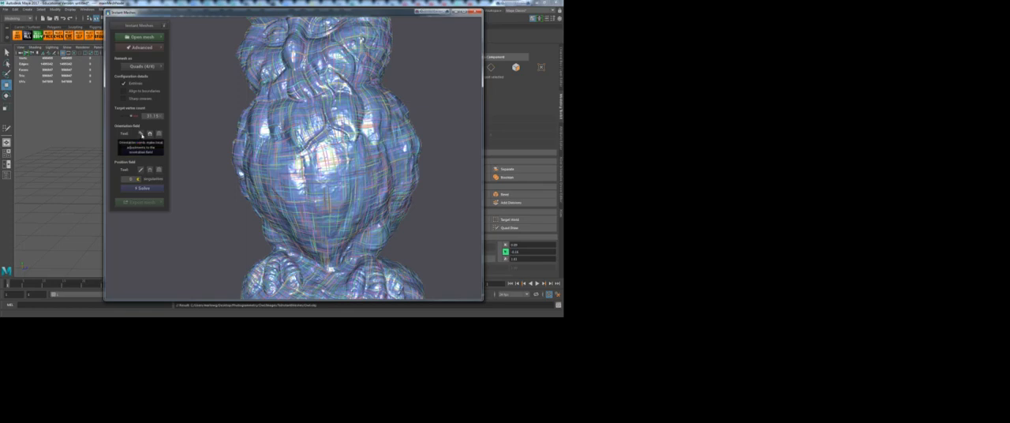
Step: Draw Orientation Comb strokes down the owl's chest and along the edges of its breast feathers
{"action": "left_click", "coordinate": [141, 134]}
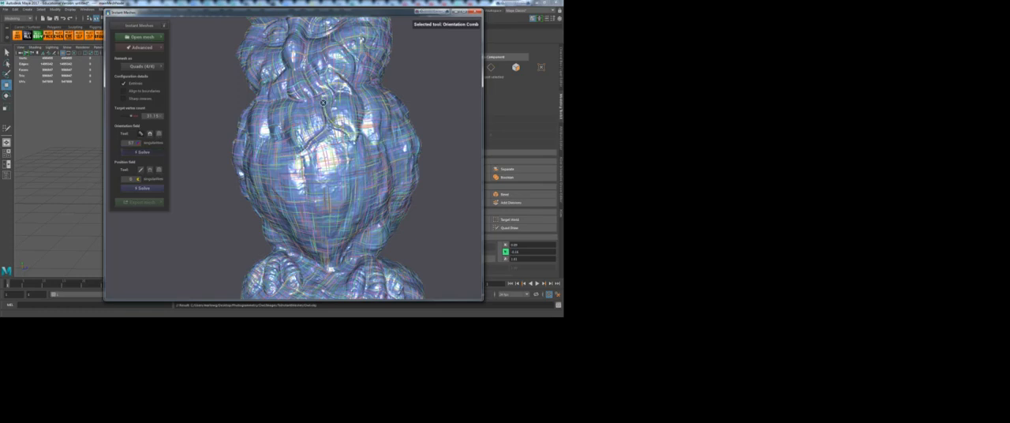
{"action": "left_click_drag", "start_coordinate": [325, 162], "coordinate": [323, 102]}
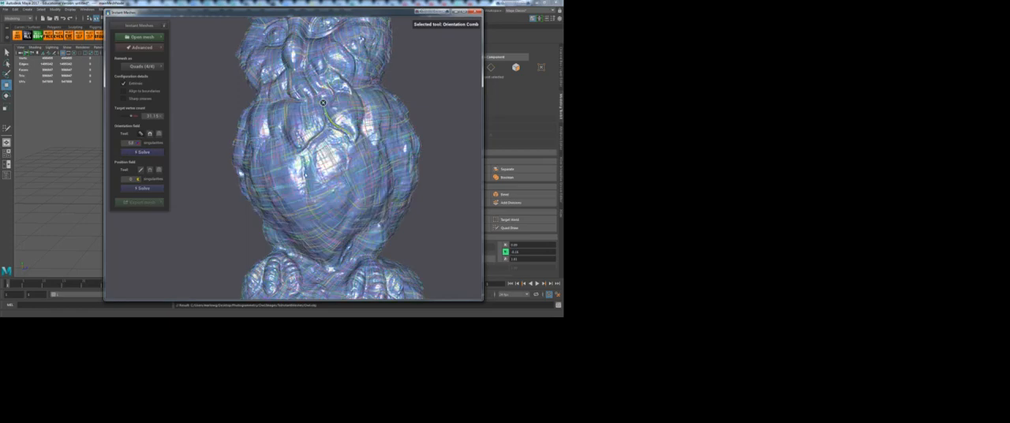
{"action": "left_click_drag", "start_coordinate": [303, 158], "coordinate": [309, 209]}
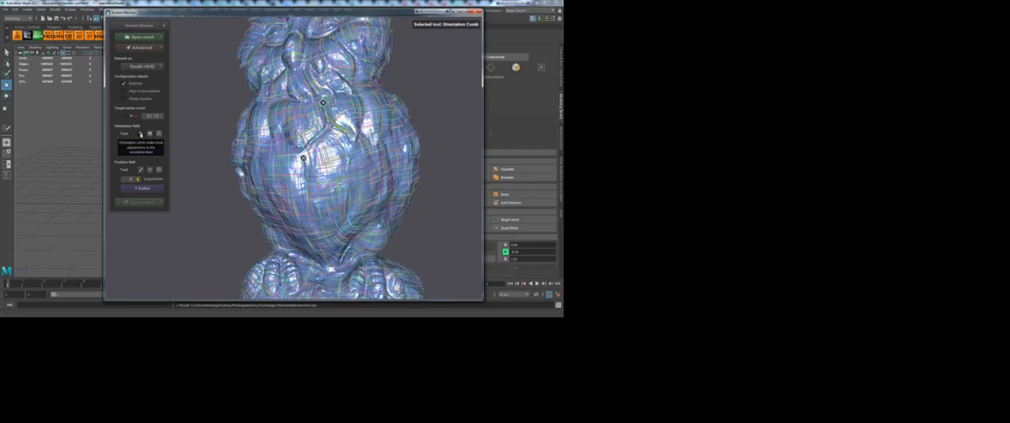
{"action": "left_click", "coordinate": [140, 135]}
{"action": "left_click_drag", "start_coordinate": [435, 224], "coordinate": [308, 96]}
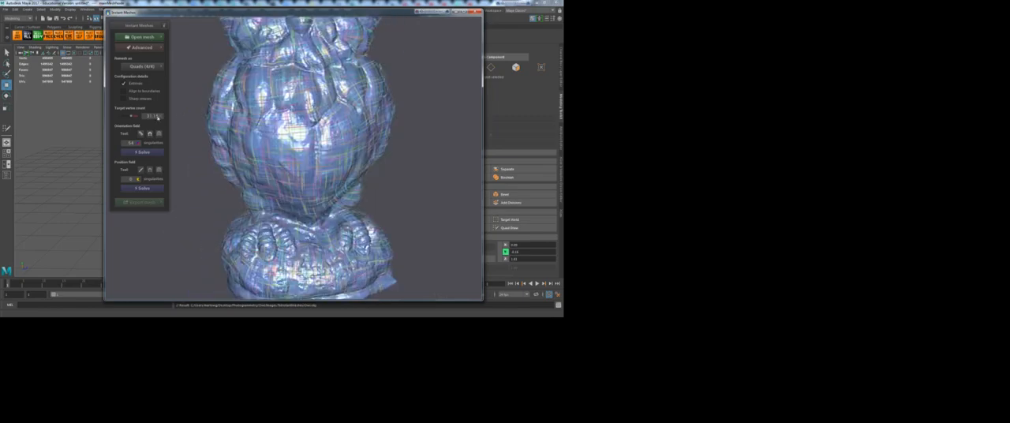
{"action": "left_click", "coordinate": [141, 135]}
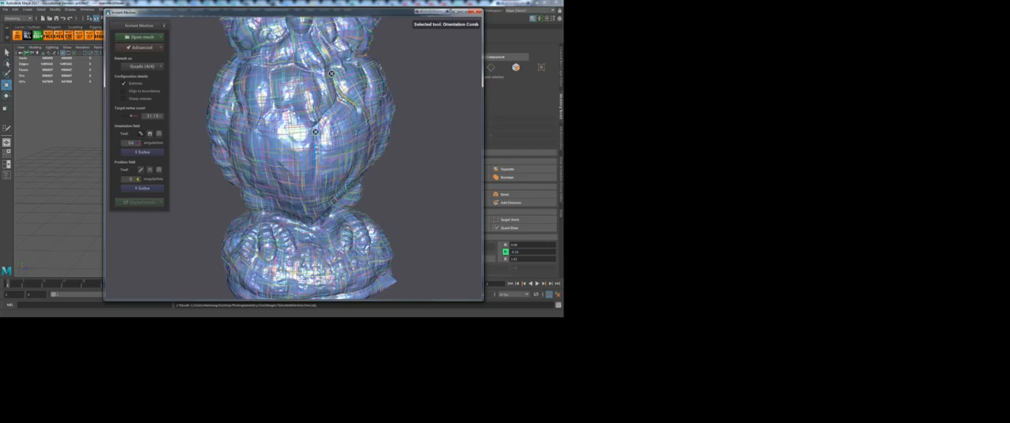
{"action": "mouse_move", "coordinate": [270, 72]}
{"action": "left_mouse_down"}
{"action": "mouse_move", "coordinate": [308, 124]}
{"action": "mouse_move", "coordinate": [264, 122]}
{"action": "mouse_move", "coordinate": [258, 132]}
{"action": "left_mouse_up"}
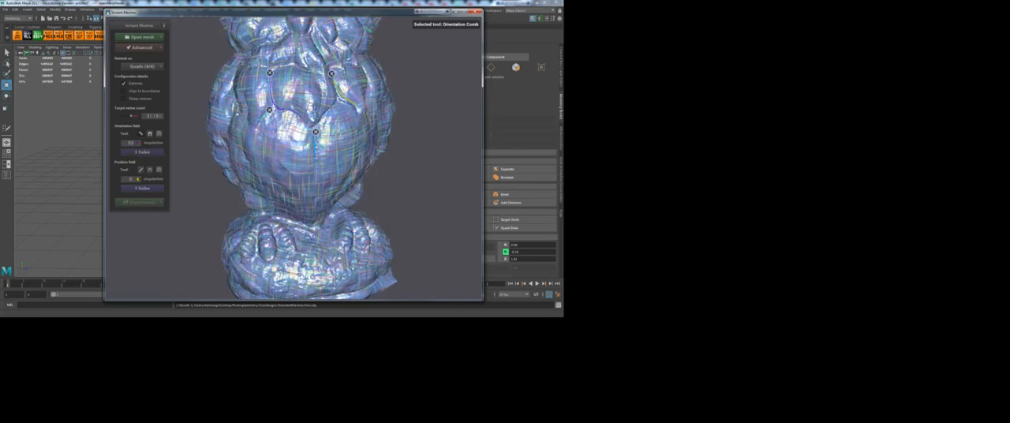
{"action": "left_click", "coordinate": [141, 135]}
Step: Add Orientation Comb strokes along the side of the breast feathers and down the wing edge
{"action": "mouse_move", "coordinate": [211, 172]}
{"action": "right_mouse_down"}
{"action": "mouse_move", "coordinate": [255, 177]}
{"action": "mouse_move", "coordinate": [206, 177]}
{"action": "right_mouse_up"}
{"action": "left_click_drag", "start_coordinate": [206, 177], "coordinate": [249, 179]}
{"action": "left_click", "coordinate": [141, 134]}
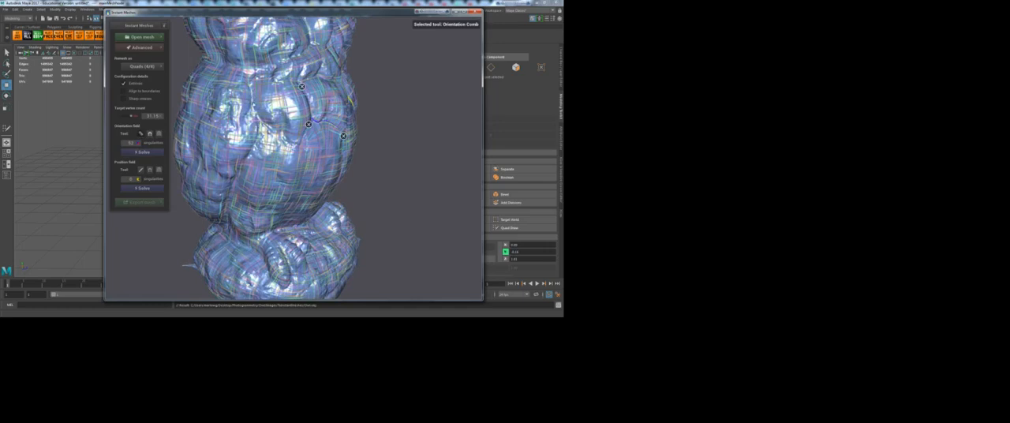
{"action": "left_click_drag", "start_coordinate": [273, 128], "coordinate": [294, 145]}
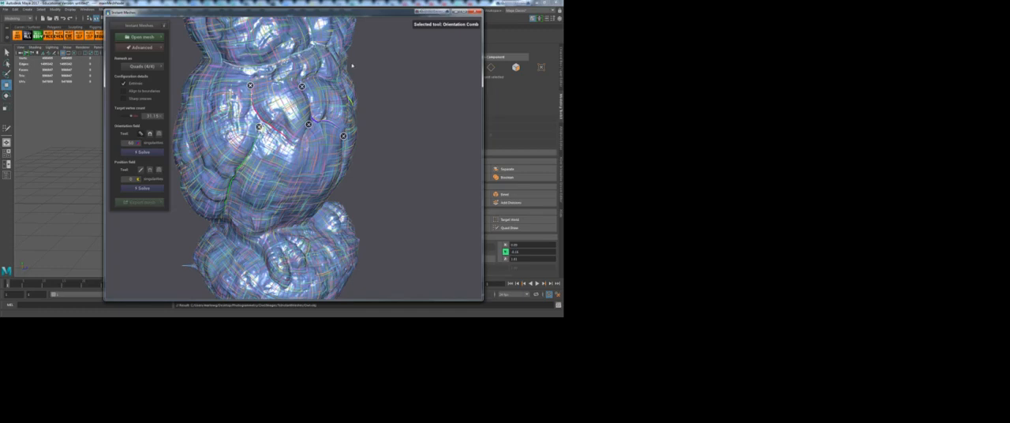
{"action": "left_click", "coordinate": [150, 134]}
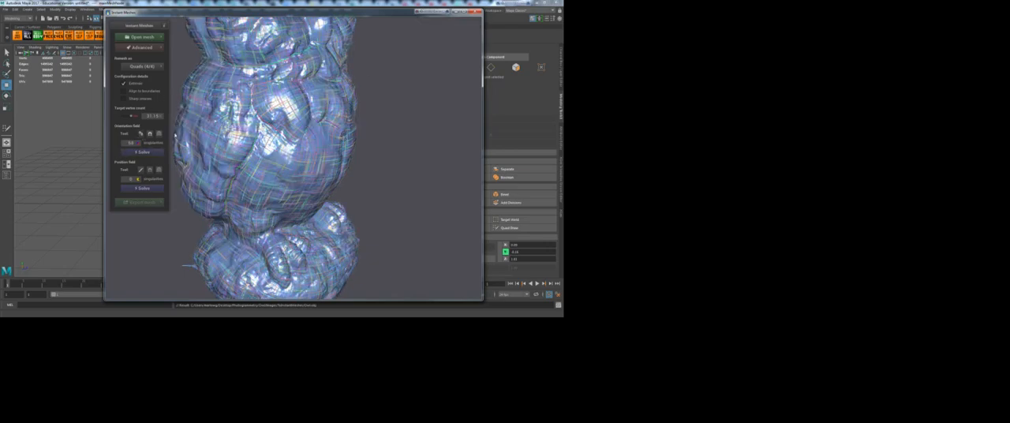
Step: Comb the orientation field along the ridge below the owl's face and around one eye
{"action": "left_click_drag", "start_coordinate": [426, 101], "coordinate": [326, 162]}
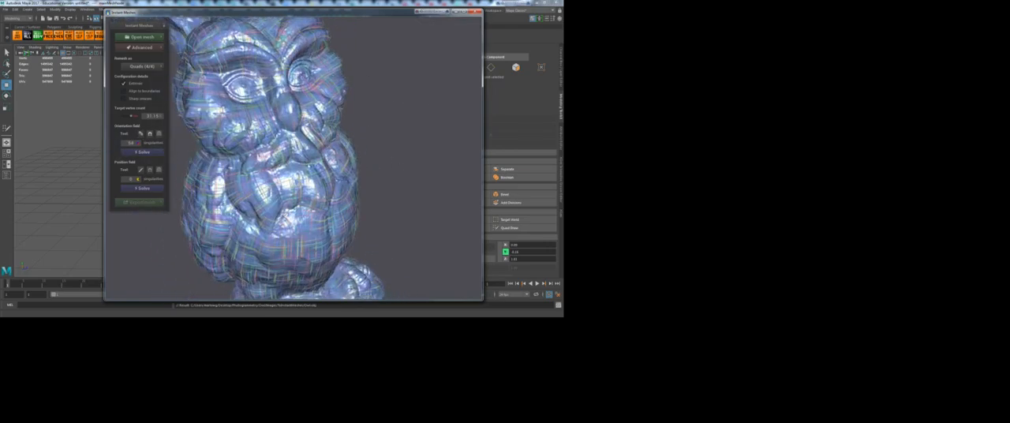
{"action": "left_click", "coordinate": [140, 134]}
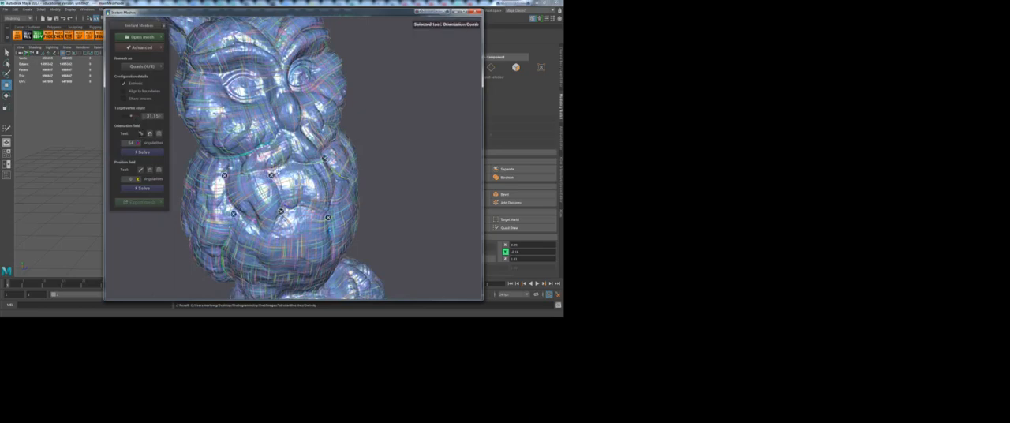
{"action": "left_click_drag", "start_coordinate": [285, 163], "coordinate": [291, 161]}
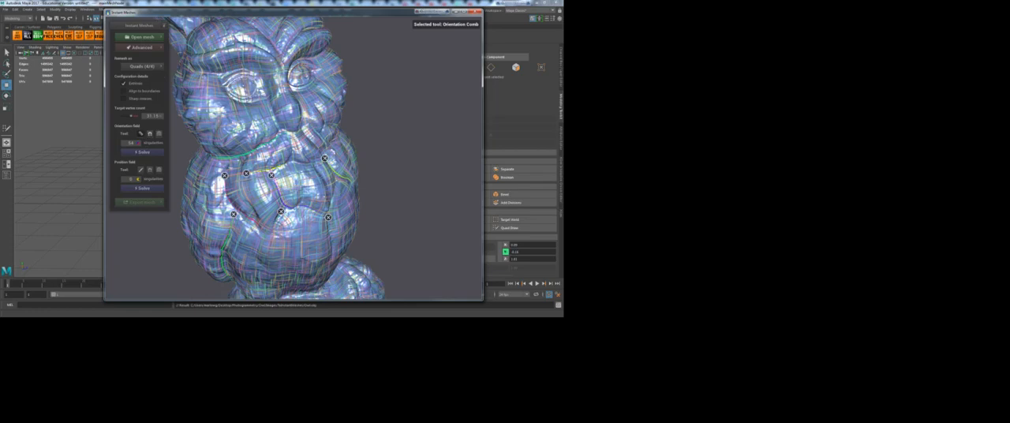
{"action": "left_click_drag", "start_coordinate": [256, 83], "coordinate": [259, 91]}
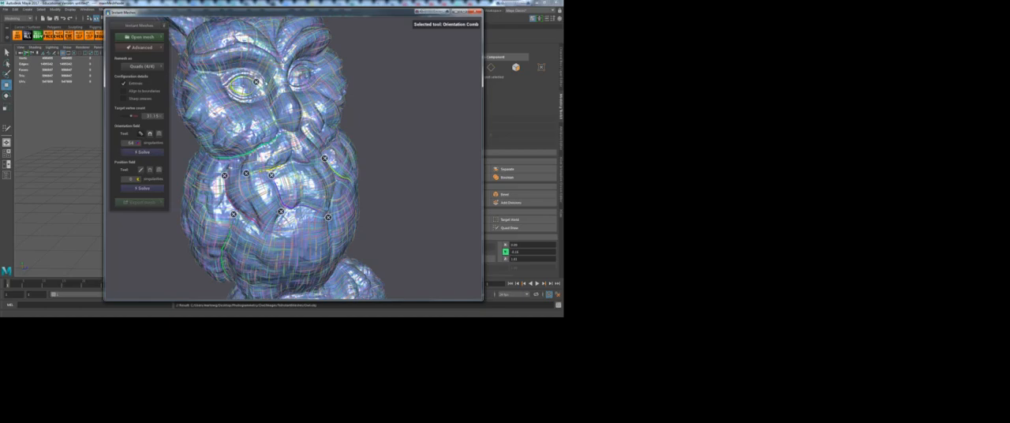
{"action": "left_click_drag", "start_coordinate": [195, 70], "coordinate": [267, 92]}
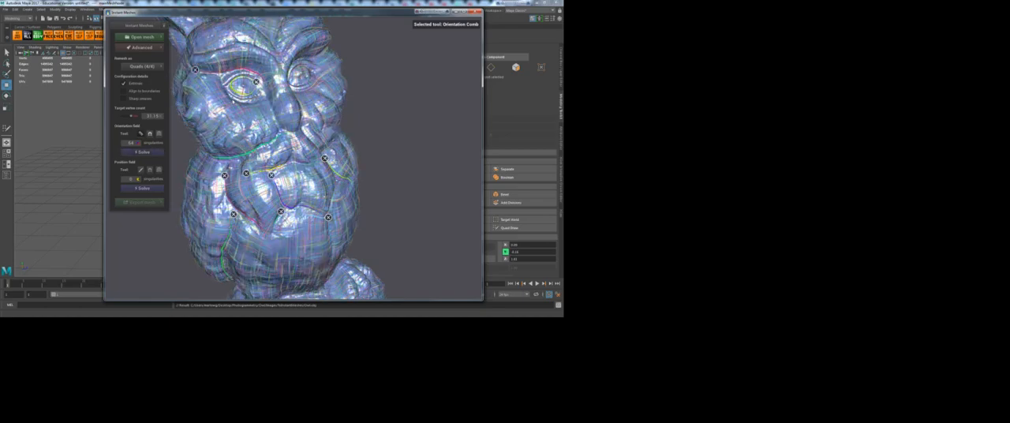
{"action": "left_click", "coordinate": [143, 134]}
Step: Draw further Orientation Comb strokes around both of the owl's eyes and solve the orientation field again
{"action": "left_click_drag", "start_coordinate": [421, 134], "coordinate": [294, 84]}
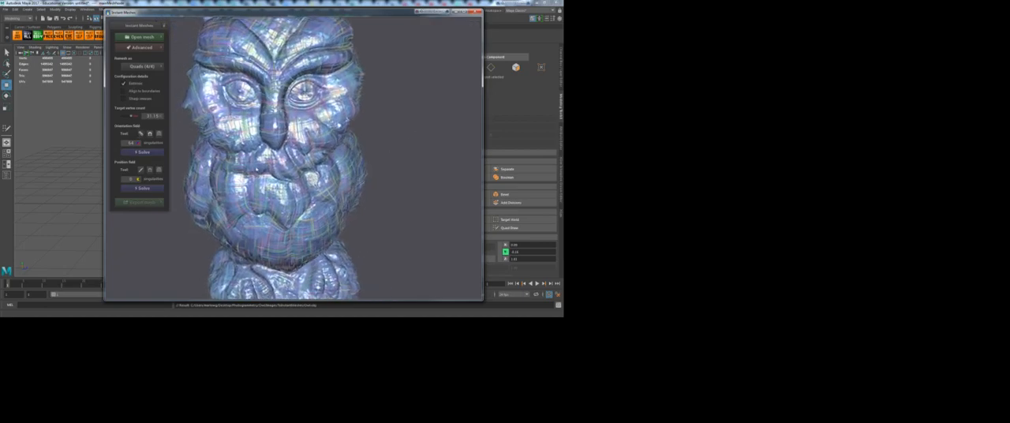
{"action": "left_click", "coordinate": [141, 134]}
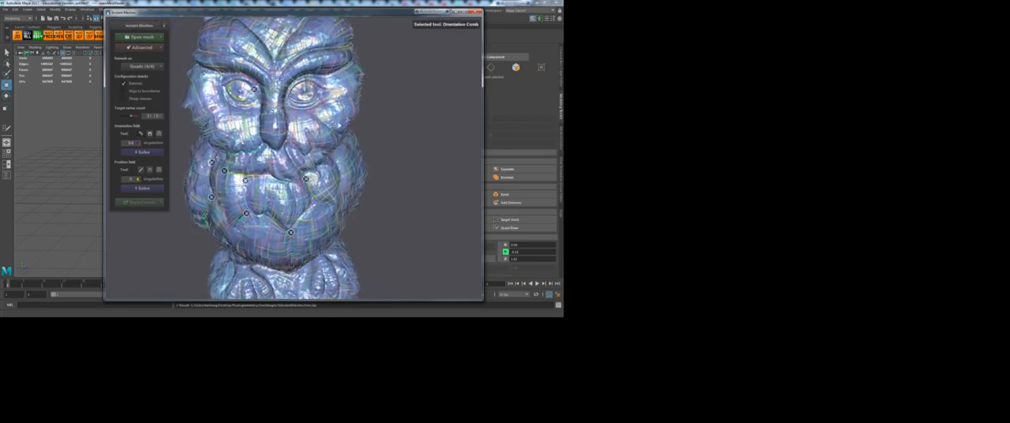
{"action": "mouse_move", "coordinate": [223, 90]}
{"action": "left_mouse_down"}
{"action": "mouse_move", "coordinate": [238, 108]}
{"action": "mouse_move", "coordinate": [261, 105]}
{"action": "left_mouse_up"}
{"action": "left_click", "coordinate": [143, 152]}
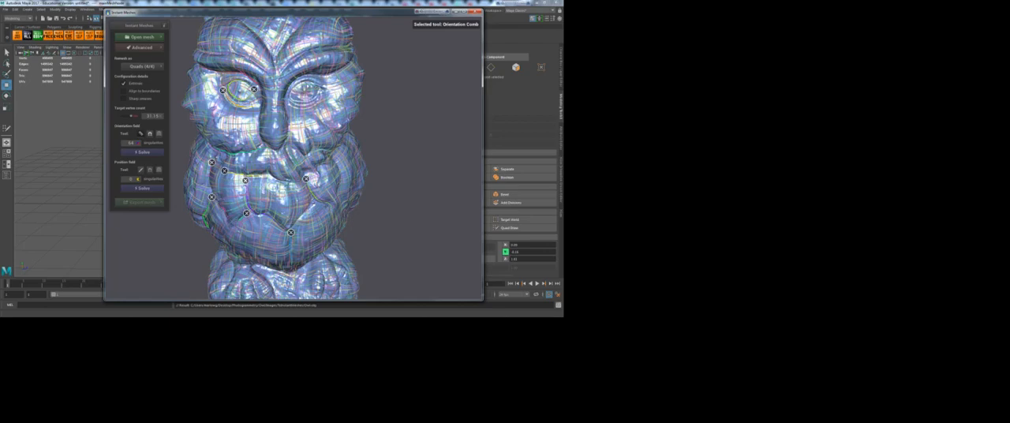
{"action": "left_click_drag", "start_coordinate": [292, 90], "coordinate": [301, 82]}
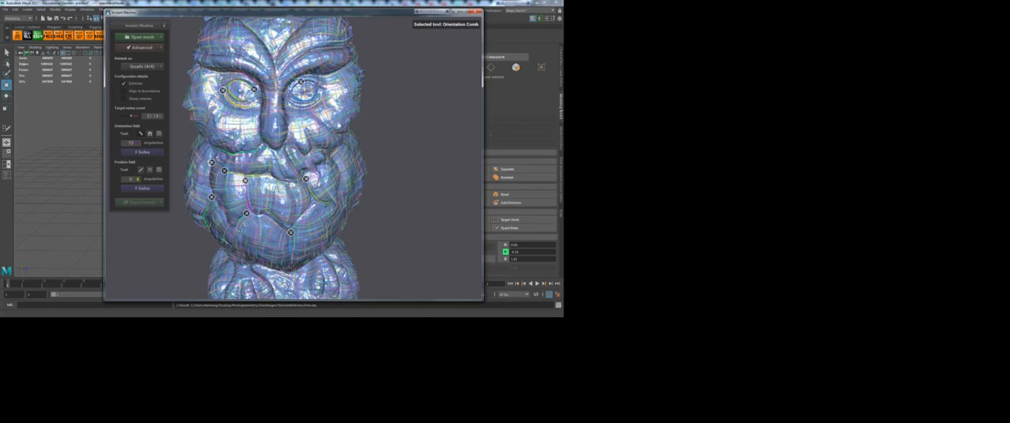
{"action": "left_click_drag", "start_coordinate": [320, 79], "coordinate": [348, 68]}
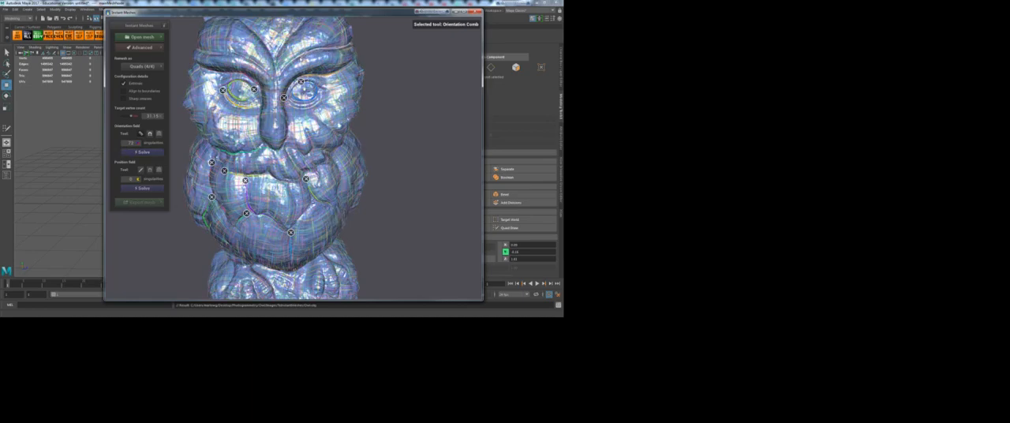
Step: Draw Orientation Comb strokes along the owl's eyebrow, down both forehead ridges and down the middle of the forehead
{"action": "left_click_drag", "start_coordinate": [282, 74], "coordinate": [350, 42]}
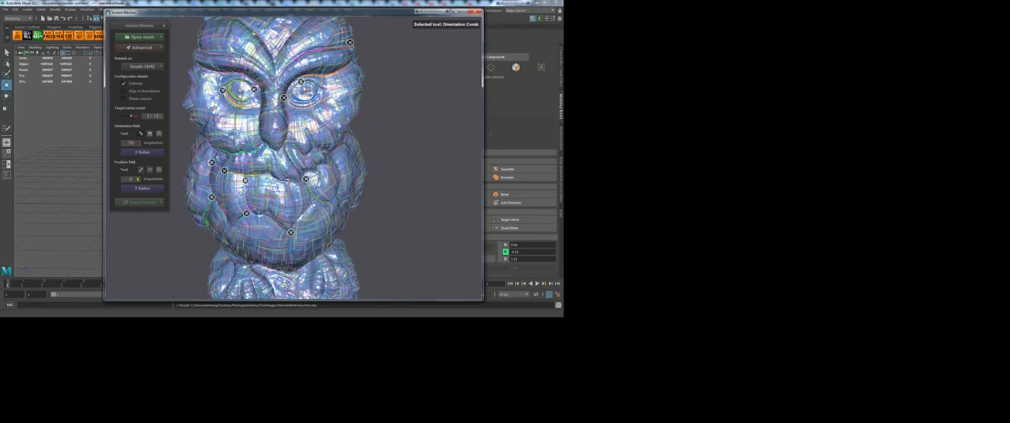
{"action": "left_click", "coordinate": [141, 134]}
{"action": "right_click_drag", "start_coordinate": [393, 76], "coordinate": [390, 123]}
{"action": "left_click_drag", "start_coordinate": [390, 124], "coordinate": [368, 140]}
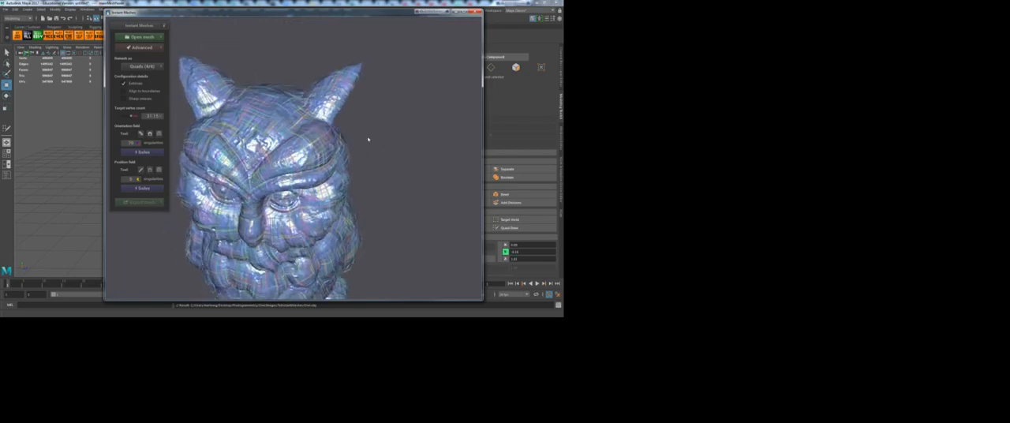
{"action": "left_click", "coordinate": [140, 133]}
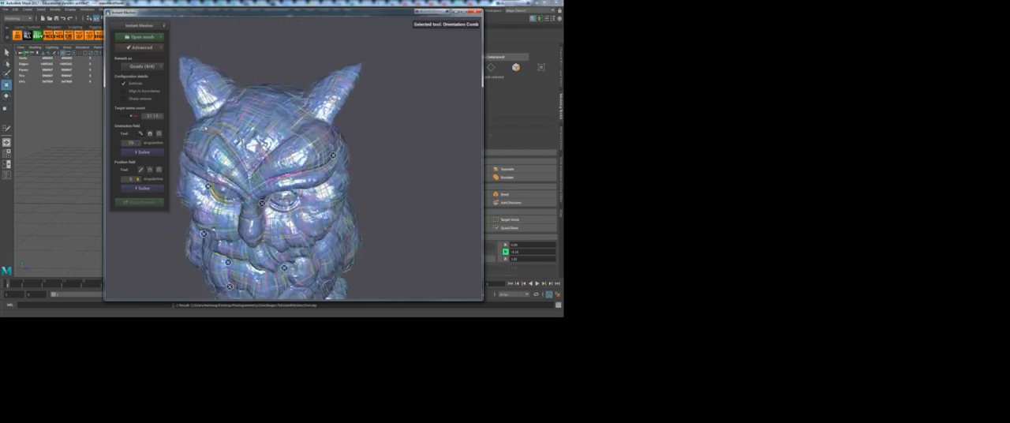
{"action": "left_click_drag", "start_coordinate": [210, 130], "coordinate": [253, 178]}
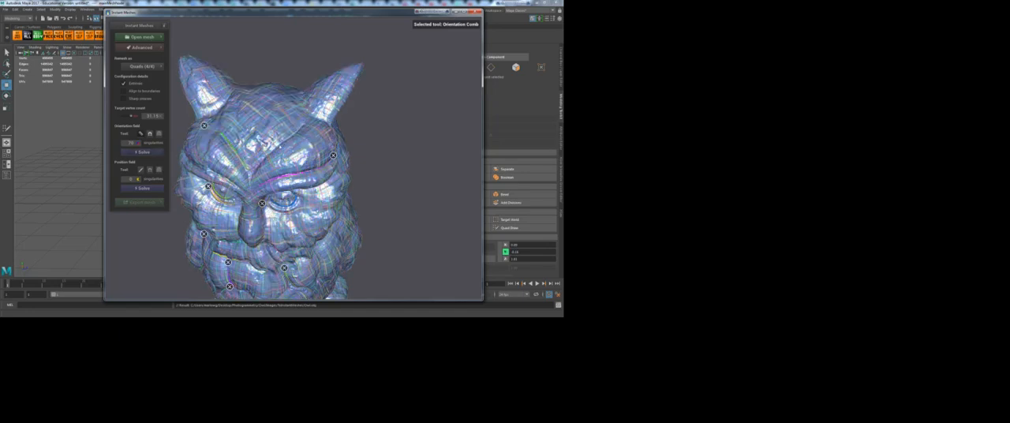
{"action": "left_click_drag", "start_coordinate": [267, 157], "coordinate": [253, 174]}
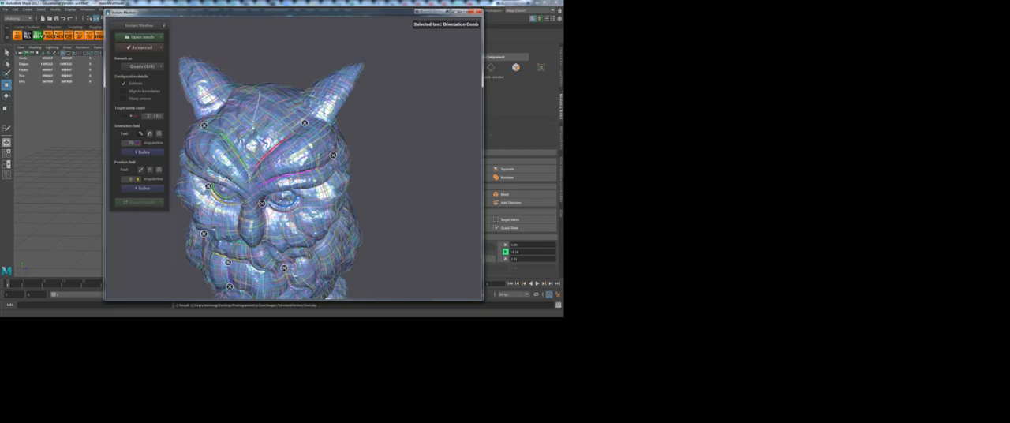
{"action": "left_click_drag", "start_coordinate": [253, 166], "coordinate": [253, 169]}
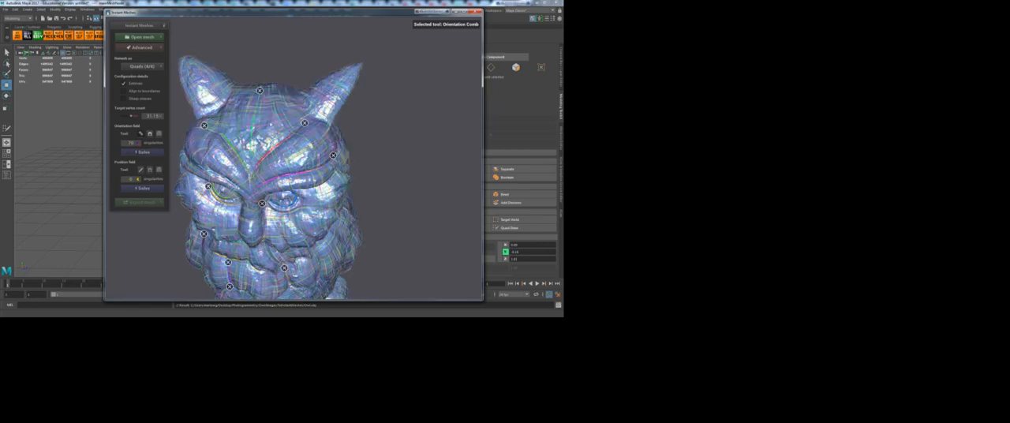
Step: Solve the position field and inspect the quad layout on the owl's head, chest and body
{"action": "scroll", "coordinate": [364, 166], "scroll_direction": "down", "scroll_amount": 5}
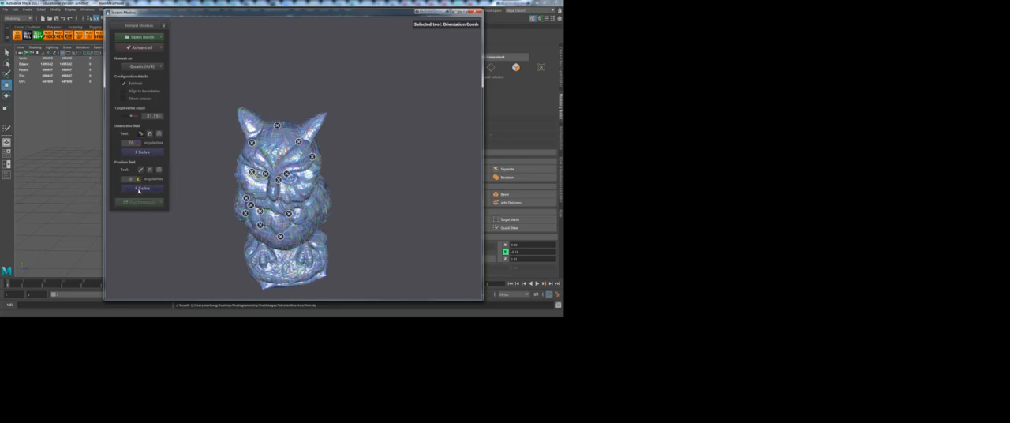
{"action": "left_click", "coordinate": [140, 188]}
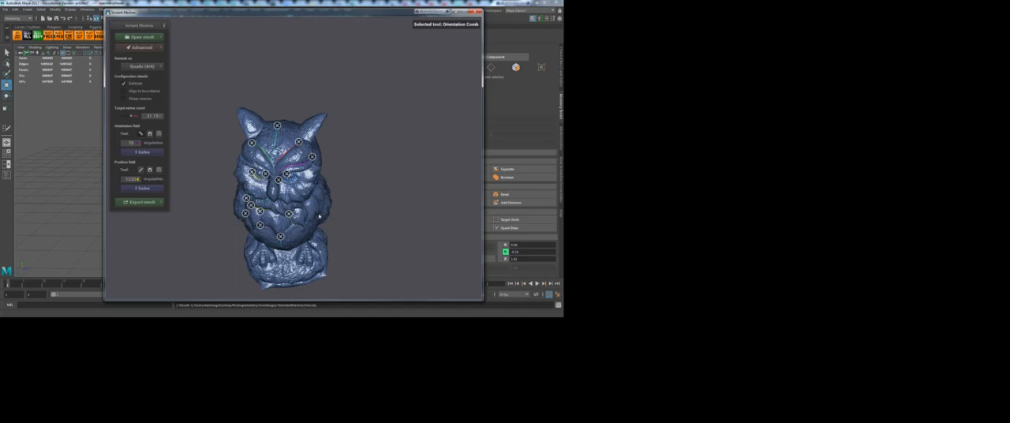
{"action": "scroll", "coordinate": [332, 215], "scroll_direction": "up", "scroll_amount": 3}
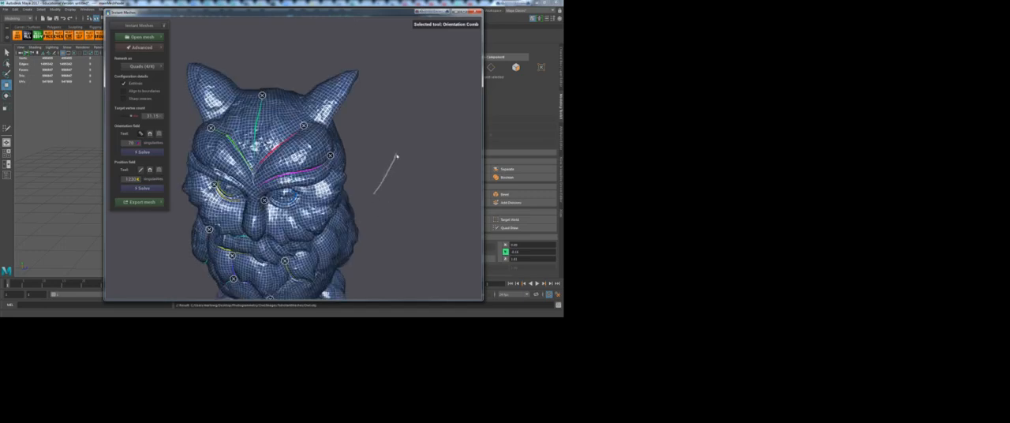
{"action": "left_click", "coordinate": [142, 134]}
{"action": "mouse_move", "coordinate": [364, 202]}
{"action": "left_mouse_down"}
{"action": "mouse_move", "coordinate": [381, 203]}
{"action": "mouse_move", "coordinate": [384, 176]}
{"action": "mouse_move", "coordinate": [421, 160]}
{"action": "mouse_move", "coordinate": [390, 208]}
{"action": "mouse_move", "coordinate": [269, 190]}
{"action": "mouse_move", "coordinate": [241, 90]}
{"action": "mouse_move", "coordinate": [354, 162]}
{"action": "mouse_move", "coordinate": [368, 141]}
{"action": "mouse_move", "coordinate": [364, 179]}
{"action": "mouse_move", "coordinate": [352, 88]}
{"action": "mouse_move", "coordinate": [341, 135]}
{"action": "left_mouse_up"}
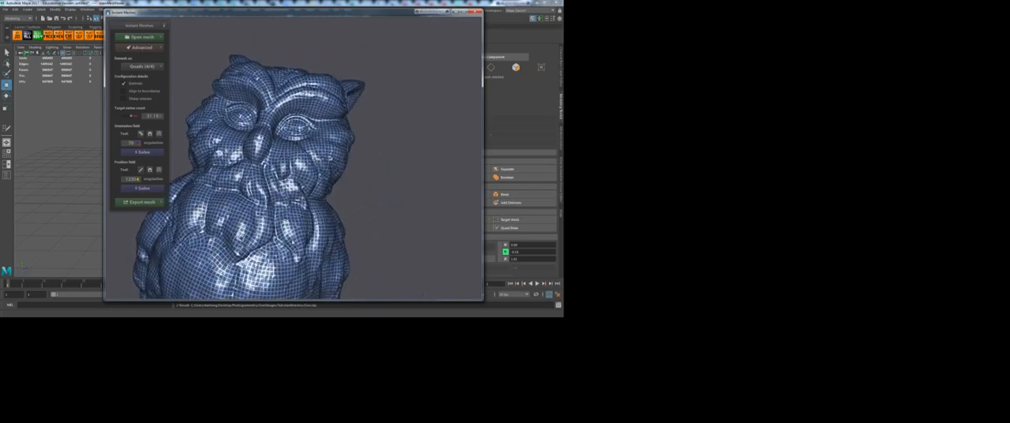
{"action": "left_click_drag", "start_coordinate": [393, 216], "coordinate": [480, 227]}
{"action": "scroll", "coordinate": [349, 207], "scroll_direction": "down", "scroll_amount": 7}
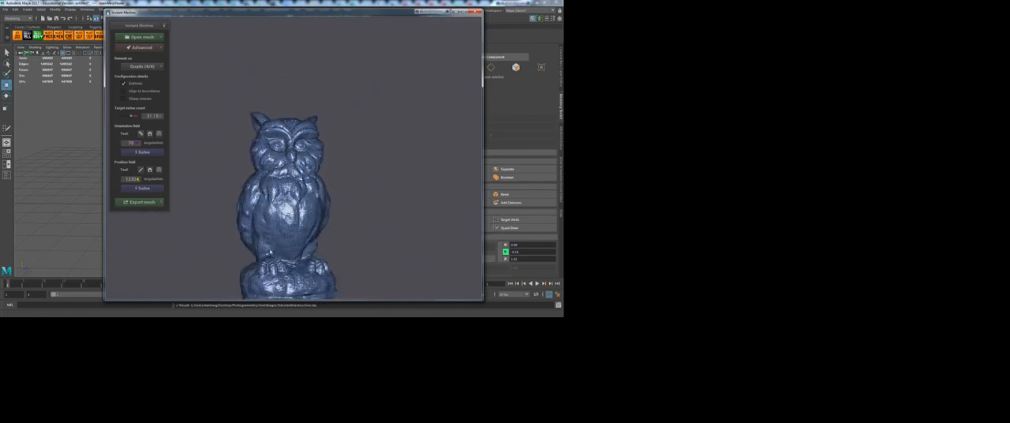
{"action": "scroll", "coordinate": [298, 234], "scroll_direction": "up", "scroll_amount": 3}
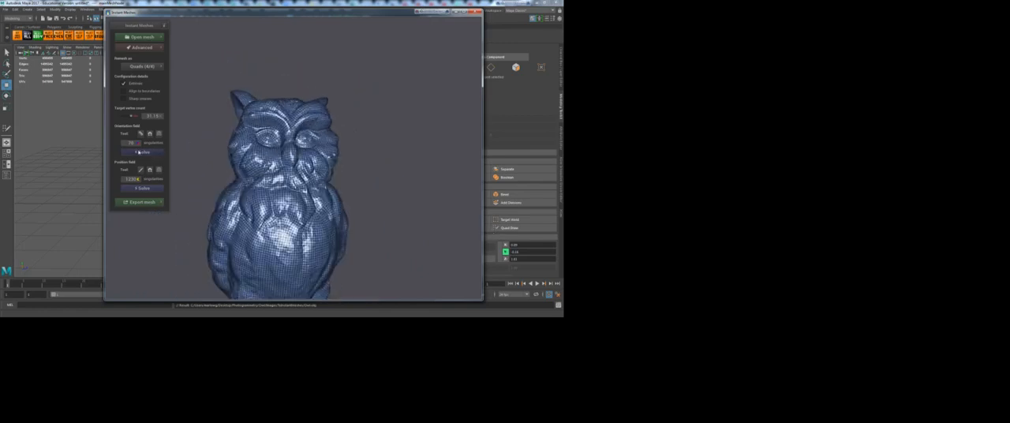
Step: Solve the orientation field again with the comb strokes kept, and solve the position field from it
{"action": "left_click", "coordinate": [140, 152]}
{"action": "left_click", "coordinate": [140, 134]}
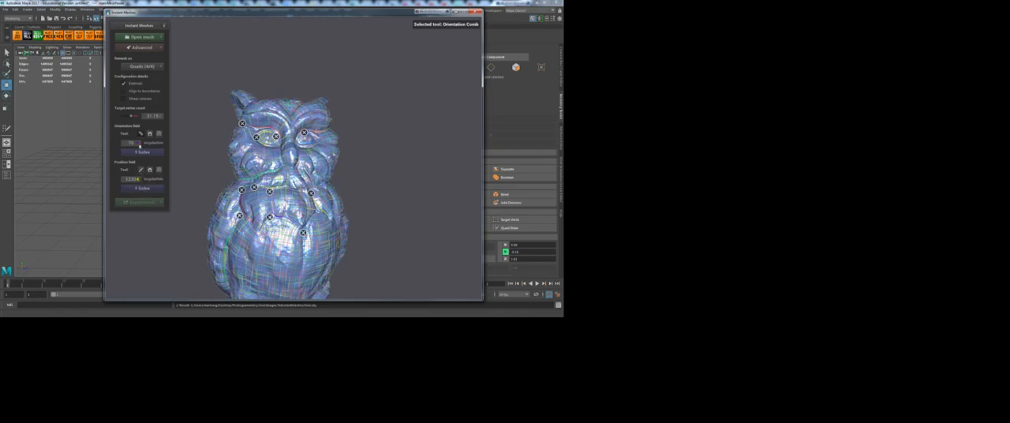
{"action": "left_click", "coordinate": [144, 189]}
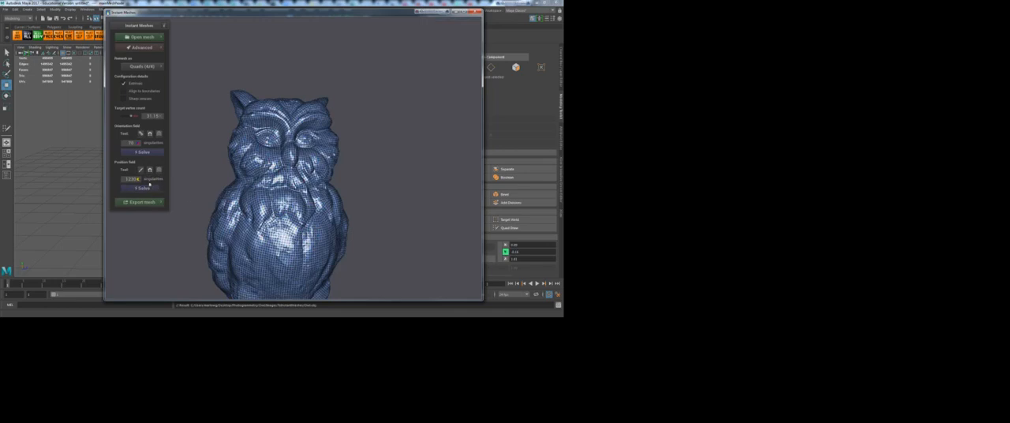
{"action": "left_click", "coordinate": [141, 171]}
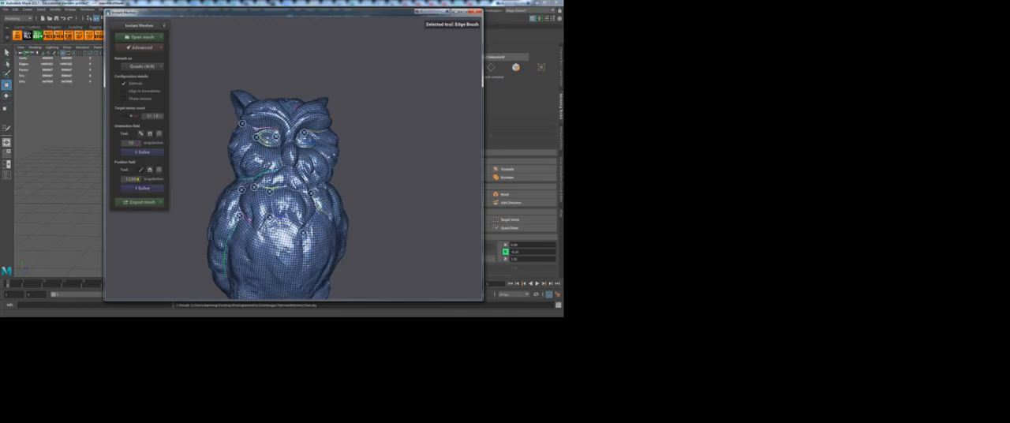
{"action": "left_click", "coordinate": [141, 170]}
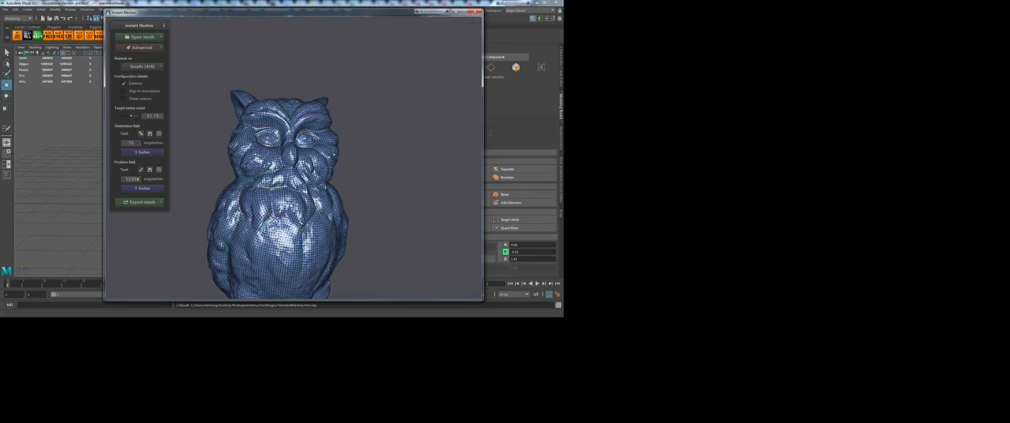
Step: Enable Pure quad mesh in the mesh export settings
{"action": "left_click", "coordinate": [151, 203]}
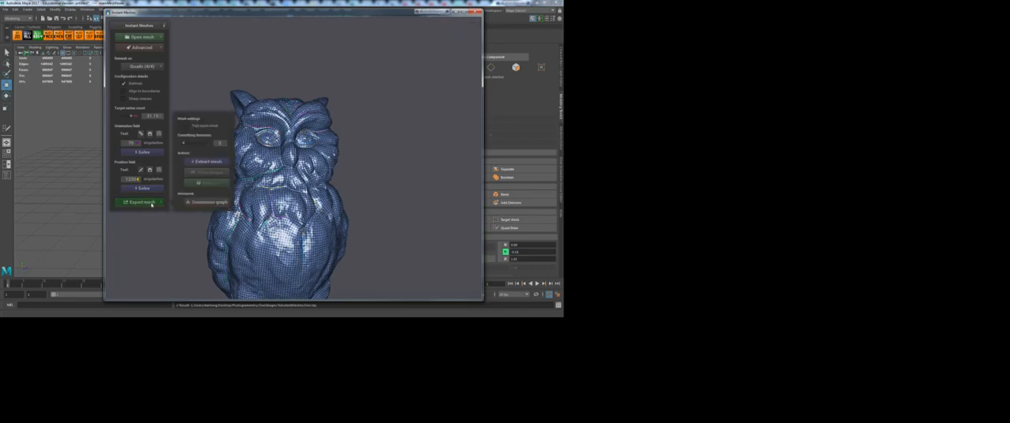
{"action": "left_click", "coordinate": [188, 127]}
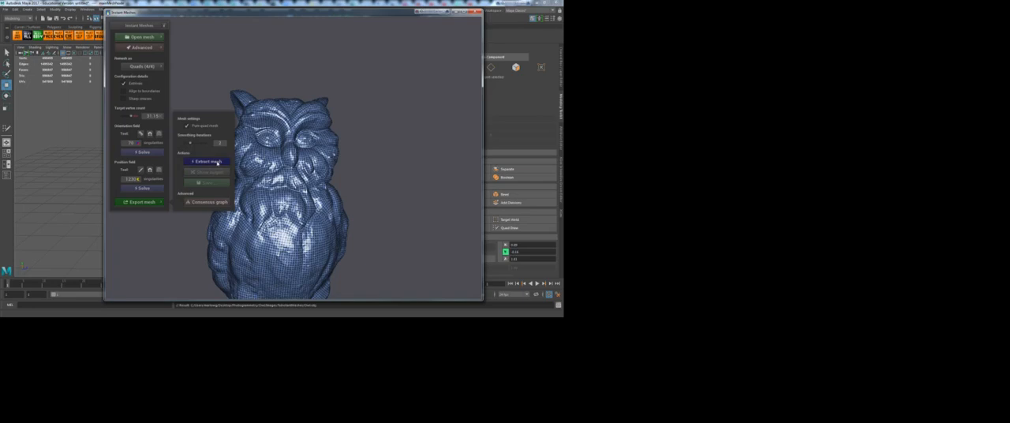
Step: Extract the pure quad mesh from the solved fields and inspect the result up close on the owl's head and chest
{"action": "left_click", "coordinate": [207, 161]}
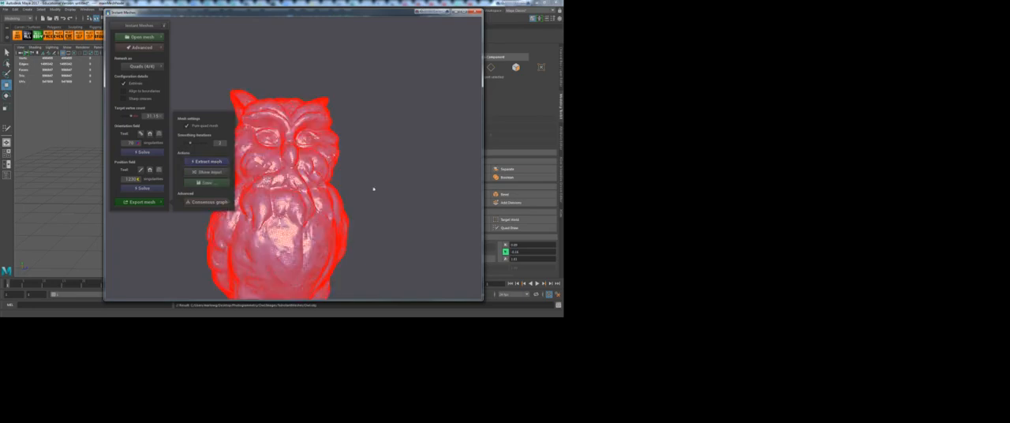
{"action": "left_click_drag", "start_coordinate": [403, 137], "coordinate": [458, 184]}
{"action": "scroll", "coordinate": [328, 180], "scroll_direction": "up", "scroll_amount": 9}
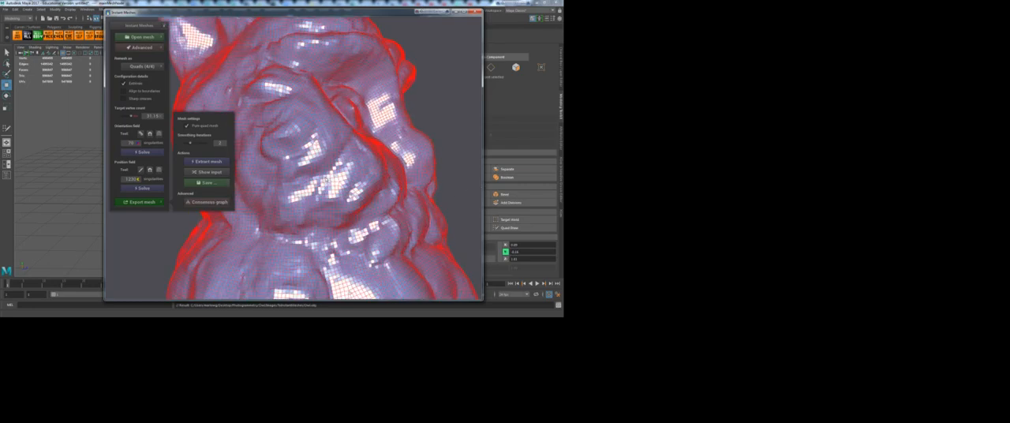
{"action": "left_click_drag", "start_coordinate": [464, 128], "coordinate": [404, 137]}
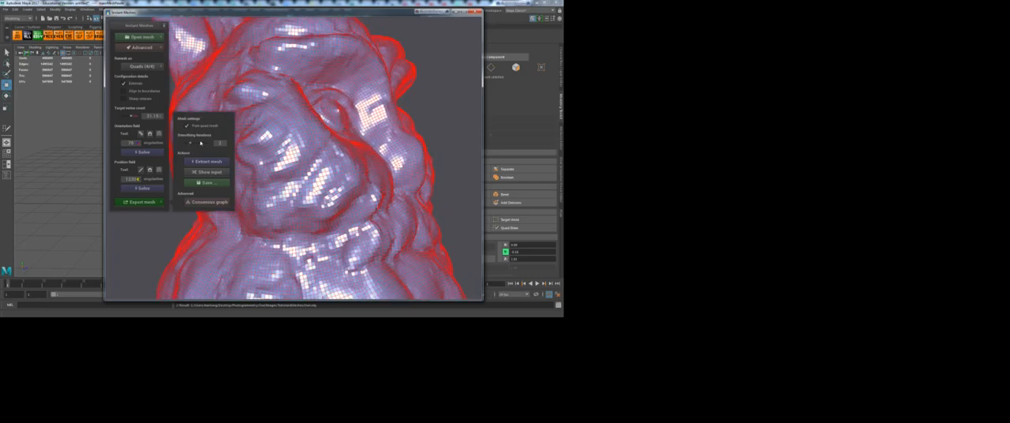
Step: Raise the smoothing iterations and extract the mesh again
{"action": "left_click_drag", "start_coordinate": [190, 143], "coordinate": [198, 146]}
{"action": "left_click", "coordinate": [207, 162]}
{"action": "left_click", "coordinate": [208, 165]}
Step: Try to save the extracted mesh as OwlToMaya without a file extension
{"action": "left_click", "coordinate": [208, 183]}
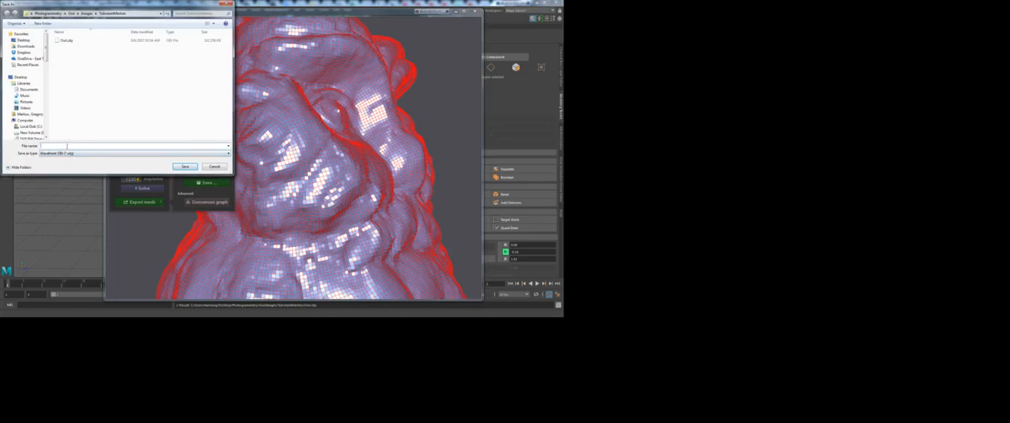
{"action": "type", "text": "Owl"}
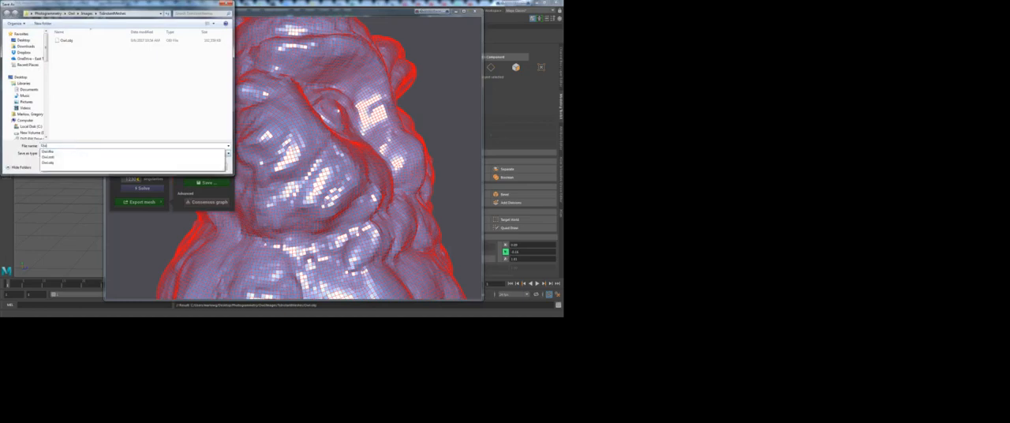
{"action": "type", "text": "Su"}
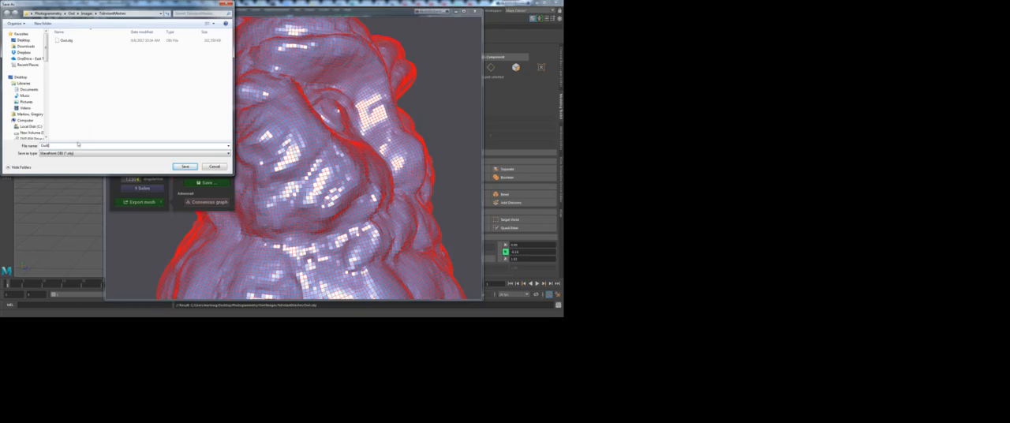
{"action": "key", "text": "BackSpace"}
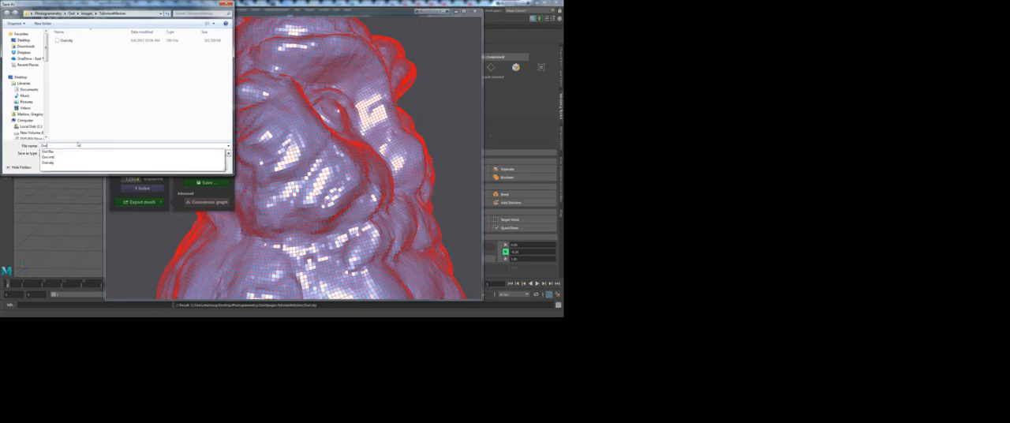
{"action": "type", "text": "Subd"}
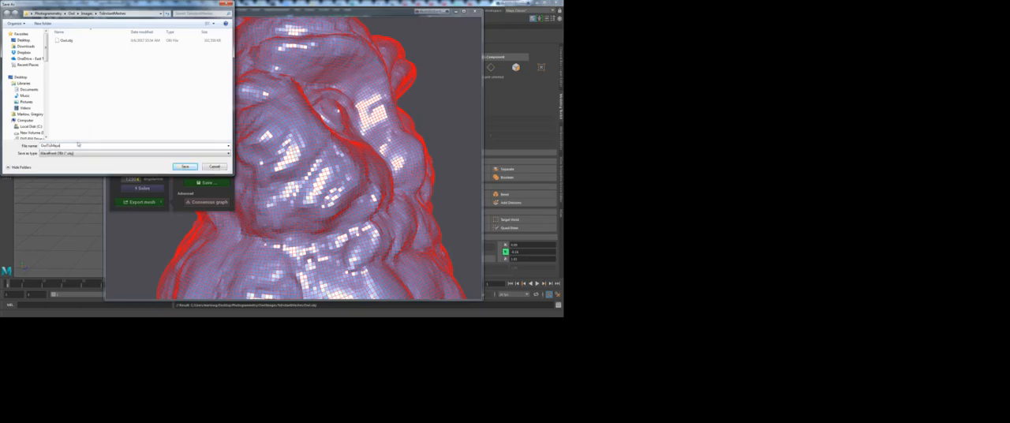
{"action": "left_click", "coordinate": [193, 169]}
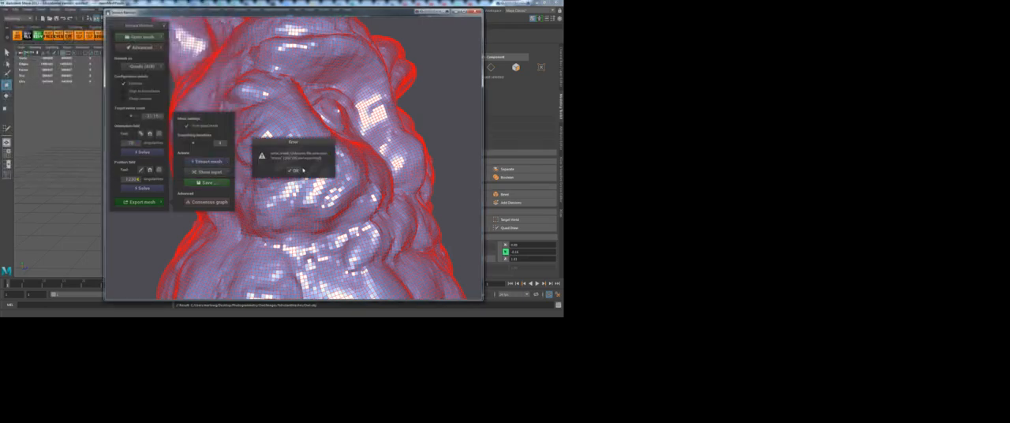
{"action": "left_click", "coordinate": [294, 171]}
Step: Save the extracted mesh as OwlToMaya.obj
{"action": "left_click", "coordinate": [202, 183]}
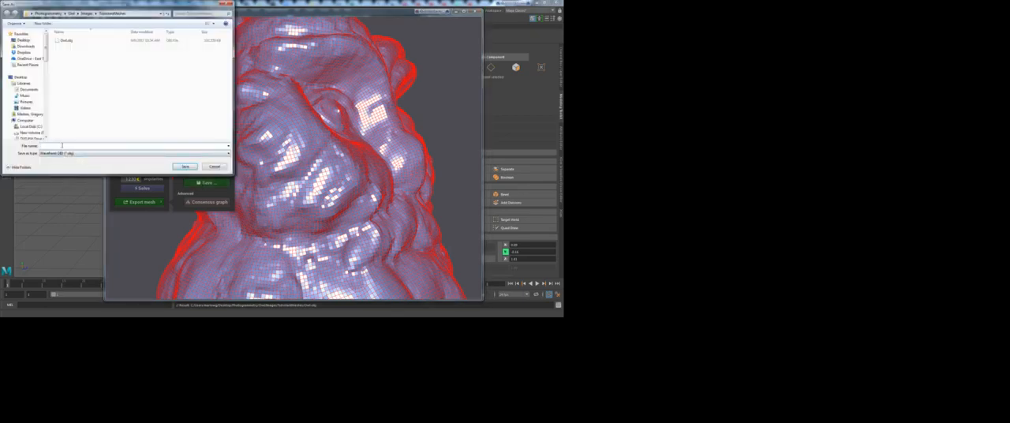
{"action": "type", "text": "Owl"}
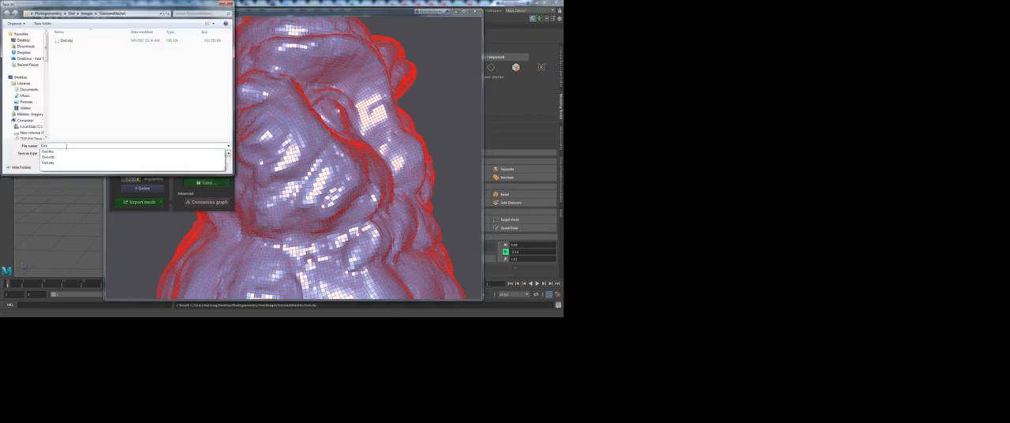
{"action": "type", "text": "Te"}
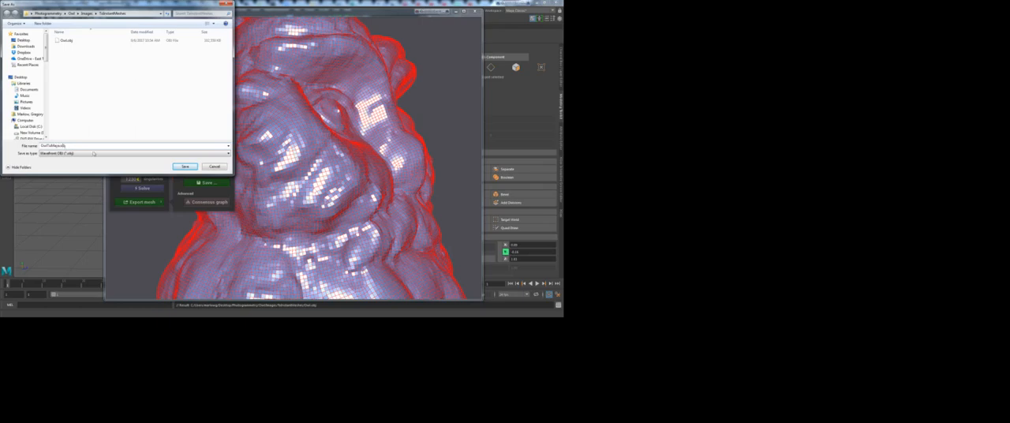
{"action": "left_click", "coordinate": [184, 167]}
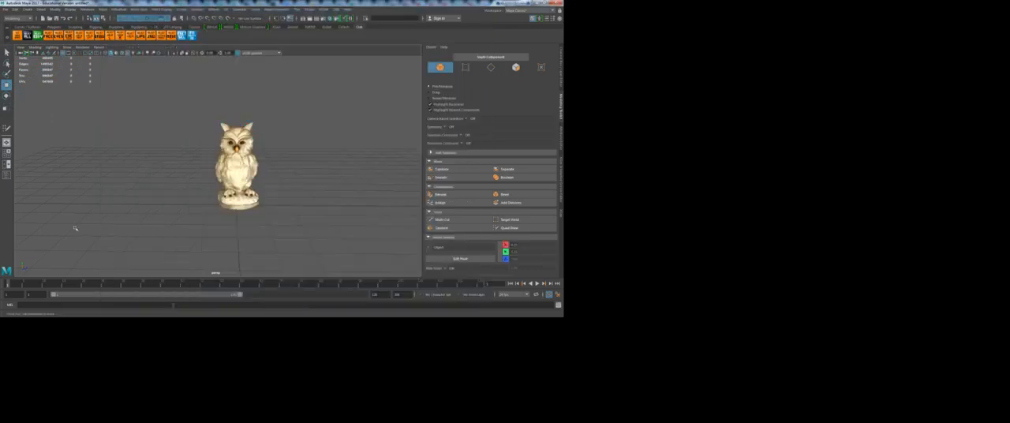
Step: Switch to Maya and import OwlToMaya.obj into the scene with the original owl
{"action": "left_click", "coordinate": [5, 10]}
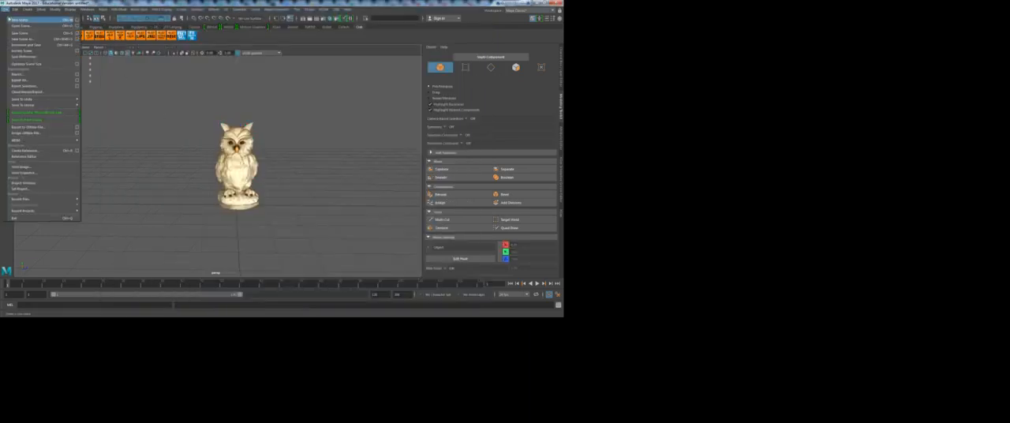
{"action": "left_click", "coordinate": [19, 75]}
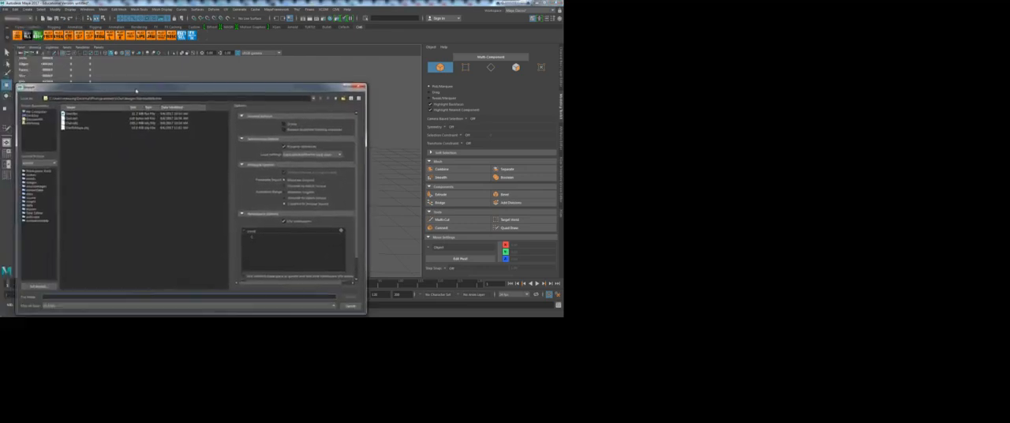
{"action": "left_click", "coordinate": [110, 84]}
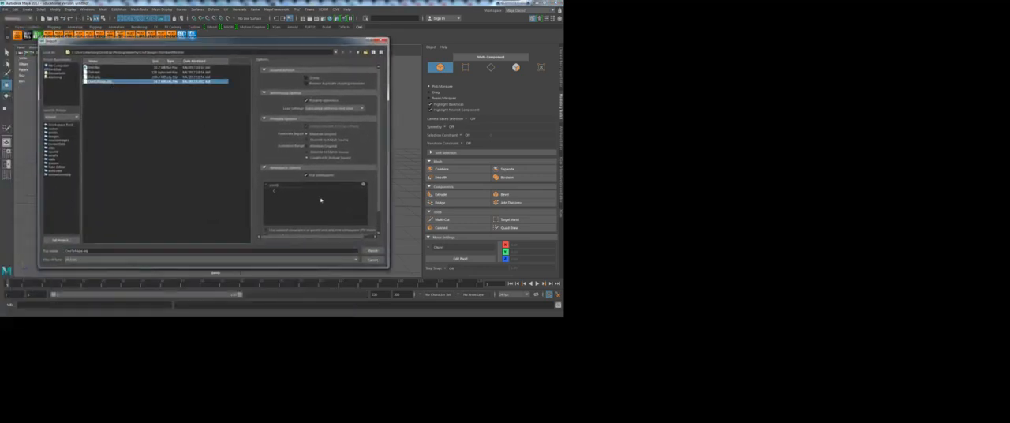
{"action": "left_click", "coordinate": [373, 250]}
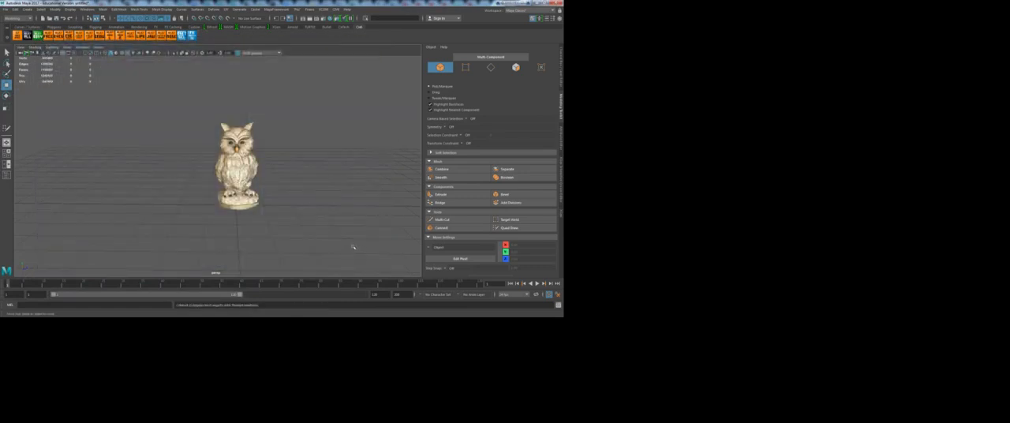
Step: Select the dense original owl and move it sideways, clear of the imported quad mesh
{"action": "scroll", "coordinate": [354, 248], "scroll_direction": "up", "scroll_amount": 6}
{"action": "left_click", "coordinate": [290, 181]}
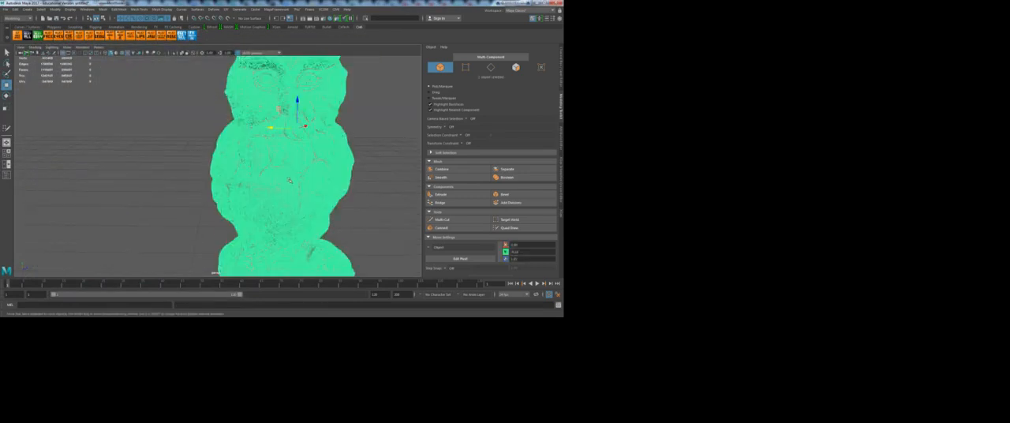
{"action": "scroll", "coordinate": [342, 178], "scroll_direction": "down", "scroll_amount": 4}
{"action": "left_click", "coordinate": [342, 178]}
{"action": "left_click", "coordinate": [254, 156]}
{"action": "left_click_drag", "start_coordinate": [239, 147], "coordinate": [156, 147]}
Step: Compare the polygon density of the retopologized owl and the original, examining the original's triangle wireframe up close
{"action": "left_click", "coordinate": [266, 167]}
{"action": "scroll", "coordinate": [276, 195], "scroll_direction": "up", "scroll_amount": 5}
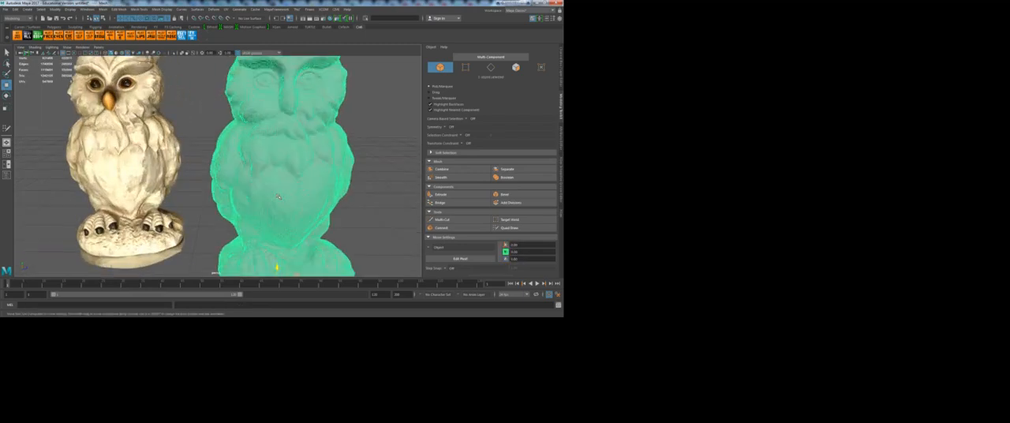
{"action": "left_click", "coordinate": [146, 157]}
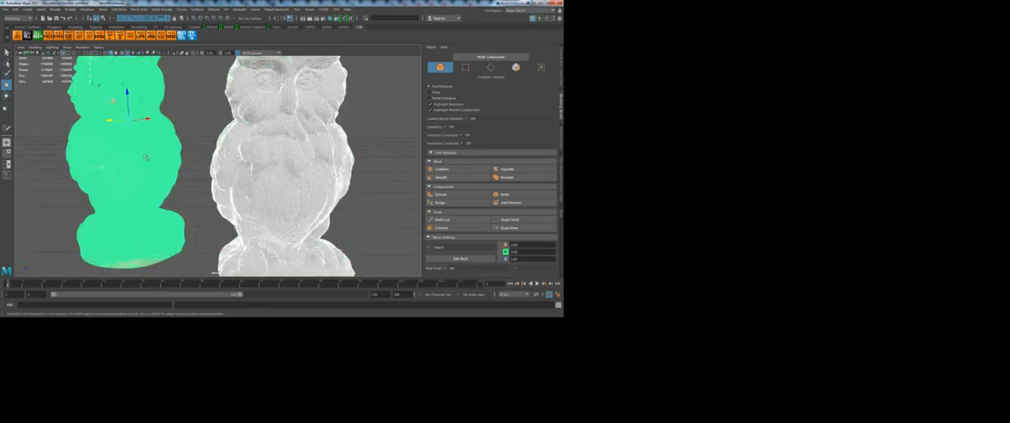
{"action": "left_click", "coordinate": [359, 171]}
{"action": "left_click_drag", "start_coordinate": [162, 146], "coordinate": [313, 195], "text": "alt"}
{"action": "left_click", "coordinate": [288, 177]}
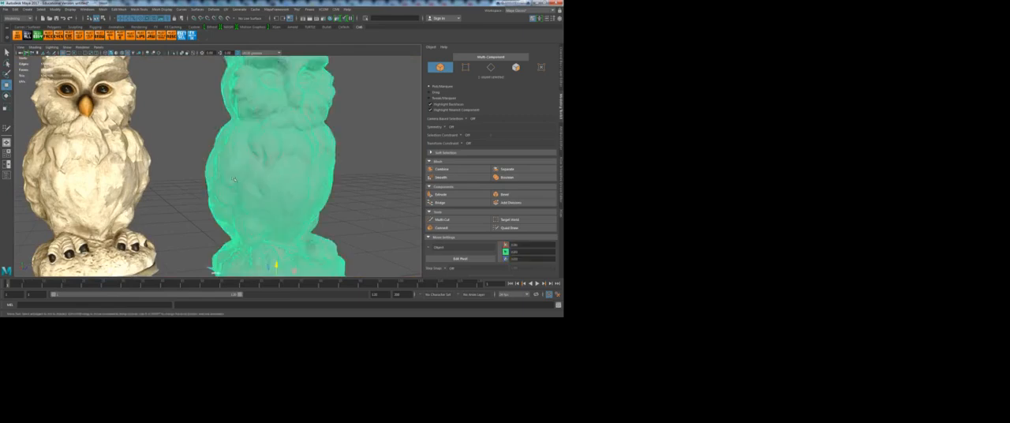
{"action": "left_click", "coordinate": [136, 157]}
{"action": "scroll", "coordinate": [123, 180], "scroll_direction": "up", "scroll_amount": 5}
{"action": "middle_click_drag", "start_coordinate": [36, 166], "coordinate": [153, 183], "text": "alt"}
{"action": "scroll", "coordinate": [152, 183], "scroll_direction": "up", "scroll_amount": 5}
{"action": "scroll", "coordinate": [152, 183], "scroll_direction": "up", "scroll_amount": 3}
{"action": "scroll", "coordinate": [153, 182], "scroll_direction": "down", "scroll_amount": 3}
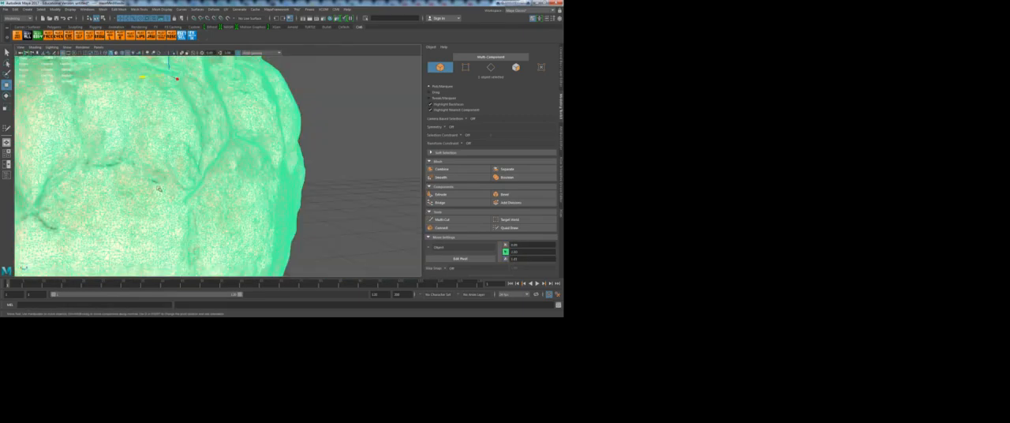
{"action": "scroll", "coordinate": [214, 193], "scroll_direction": "down", "scroll_amount": 10}
Step: Examine the quad wireframe on the retopologized owl's chest and compare both owls side by side
{"action": "left_click", "coordinate": [317, 172]}
{"action": "mouse_move", "coordinate": [308, 203]}
{"action": "left_mouse_down", "text": "alt"}
{"action": "mouse_move", "coordinate": [280, 204]}
{"action": "mouse_move", "coordinate": [297, 204]}
{"action": "left_mouse_up", "text": "alt"}
{"action": "right_click_drag", "start_coordinate": [299, 205], "coordinate": [364, 219], "text": "alt"}
{"action": "middle_click_drag", "start_coordinate": [363, 218], "coordinate": [266, 215], "text": "alt"}
{"action": "left_click_drag", "start_coordinate": [265, 215], "coordinate": [228, 211], "text": "alt"}
{"action": "right_click_drag", "start_coordinate": [229, 212], "coordinate": [300, 230], "text": "alt"}
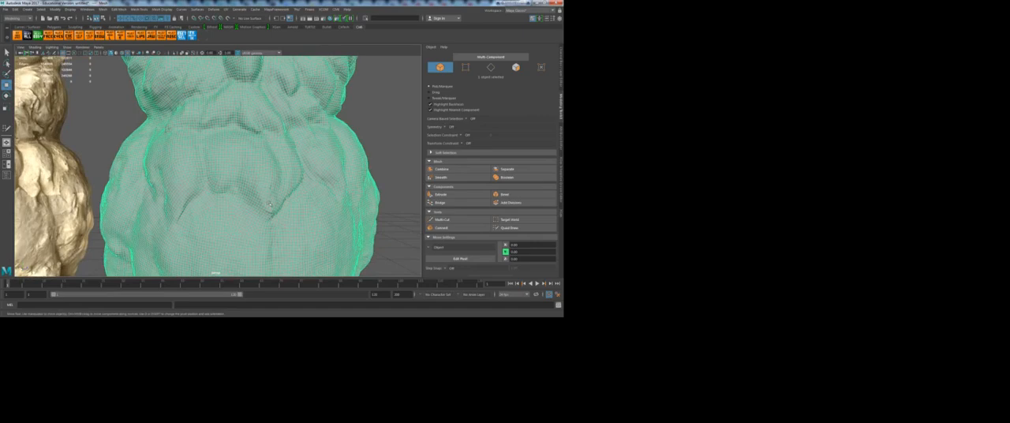
{"action": "scroll", "coordinate": [277, 209], "scroll_direction": "down", "scroll_amount": 5}
{"action": "left_click", "coordinate": [322, 202]}
{"action": "left_click", "coordinate": [191, 147]}
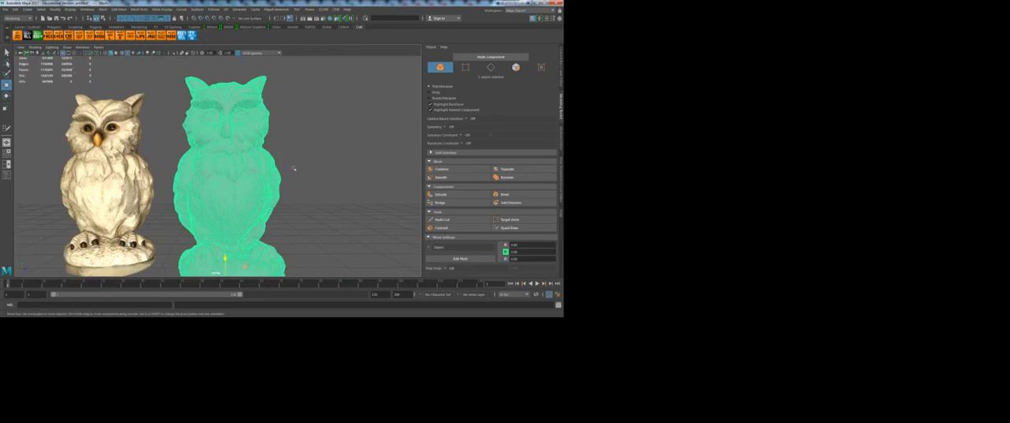
{"action": "left_click_drag", "start_coordinate": [334, 165], "coordinate": [213, 200], "text": "alt"}
{"action": "middle_click_drag", "start_coordinate": [224, 210], "coordinate": [244, 180], "text": "alt"}
{"action": "left_click", "coordinate": [137, 166]}
{"action": "left_click", "coordinate": [204, 191]}
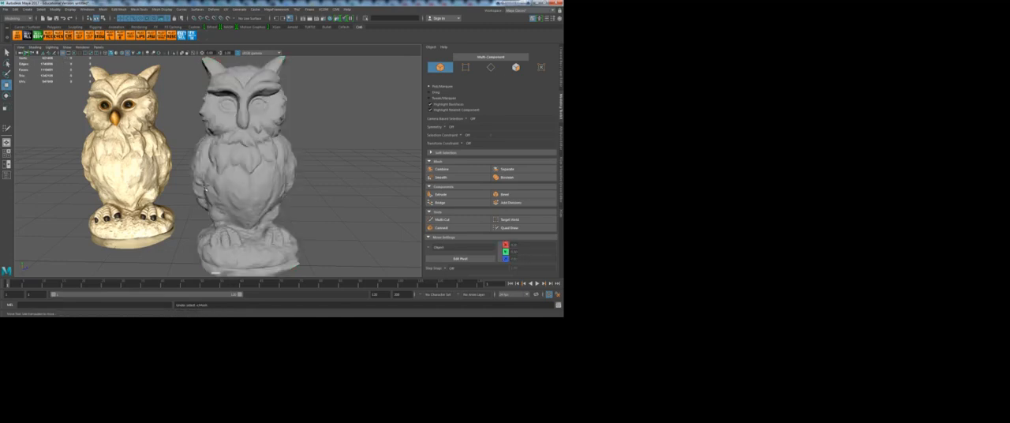
Step: Undo the selection changes and the original owl's move so both meshes overlap again
{"action": "key", "text": "ctrl+z"}
{"action": "key", "text": "ctrl+z"}
{"action": "key", "text": "ctrl+z"}
{"action": "key", "text": "ctrl+z"}
{"action": "key", "text": "ctrl+z"}
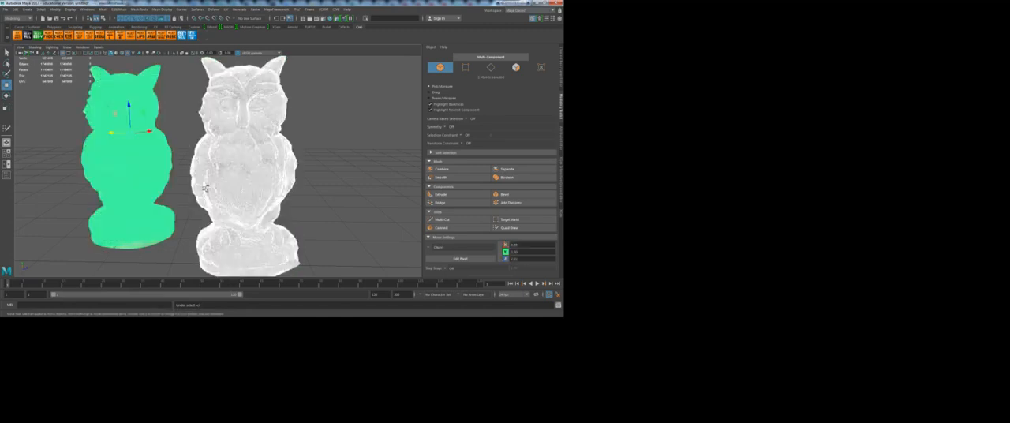
{"action": "key", "text": "ctrl+z"}
{"action": "key", "text": "ctrl+z"}
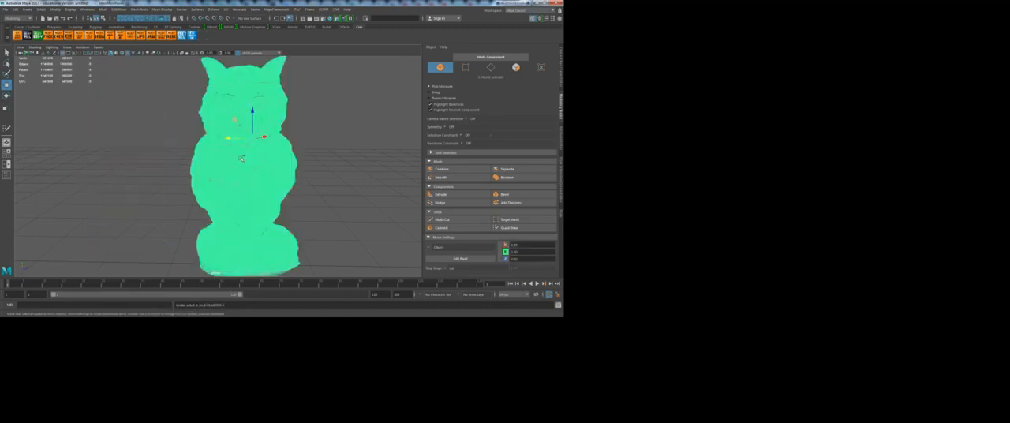
{"action": "key", "text": "ctrl+z"}
{"action": "key", "text": "ctrl+z"}
{"action": "key", "text": "ctrl+z"}
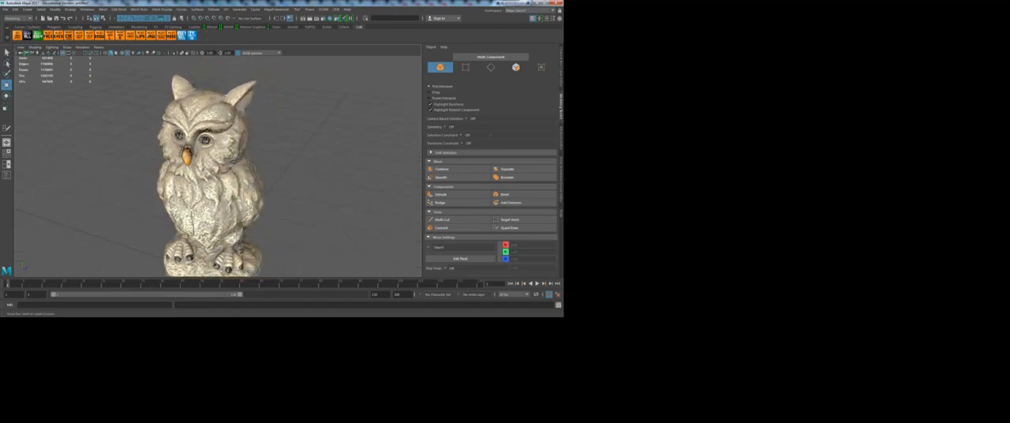
{"action": "key", "text": "ctrl+z"}
{"action": "key", "text": "ctrl+z"}
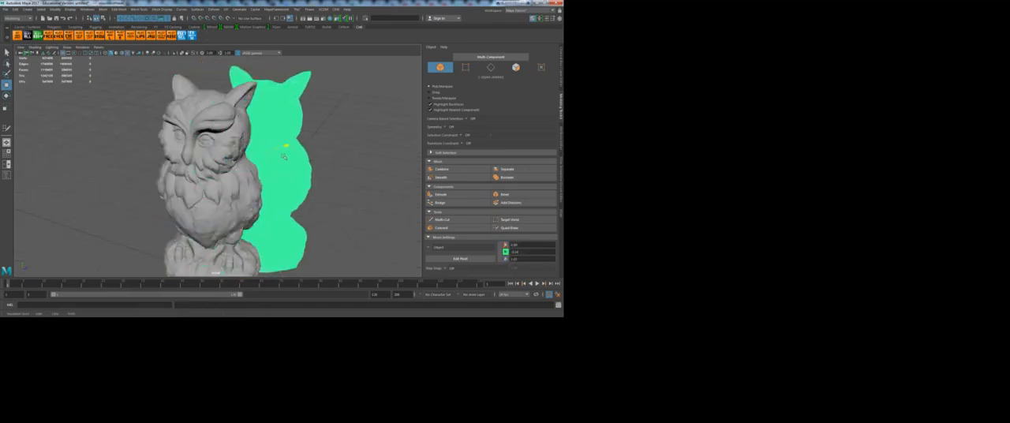
{"action": "key", "text": "ctrl+z"}
{"action": "key", "text": "ctrl+z"}
{"action": "key", "text": "ctrl+z"}
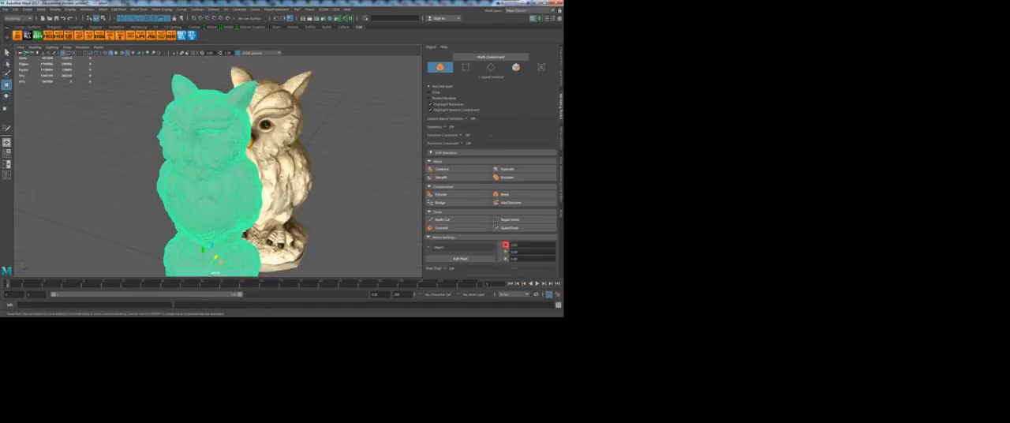
{"action": "key", "text": "ctrl+z"}
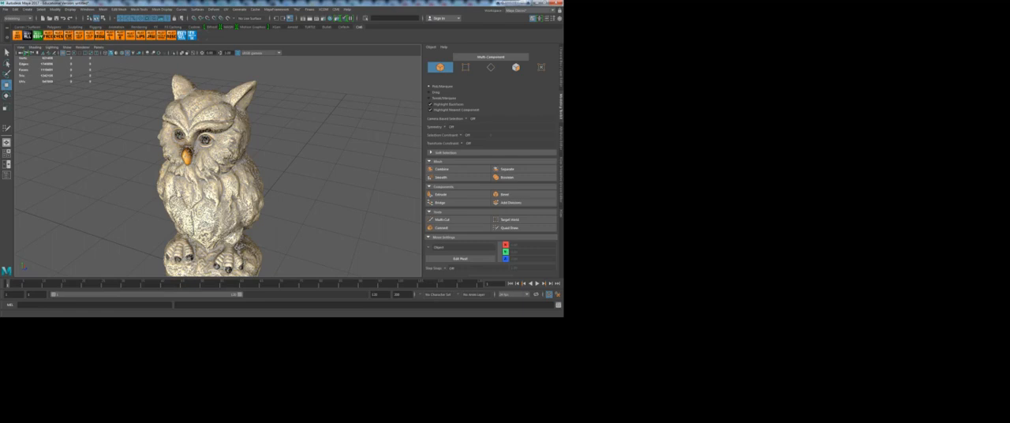
Step: Rename the dense original owl mesh as Original
{"action": "left_click", "coordinate": [218, 161]}
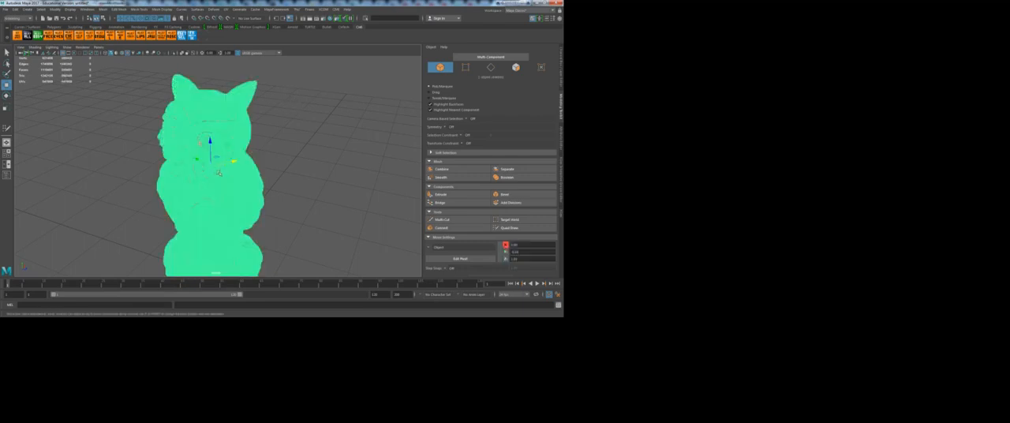
{"action": "left_click", "coordinate": [562, 60]}
{"action": "left_click", "coordinate": [456, 58]}
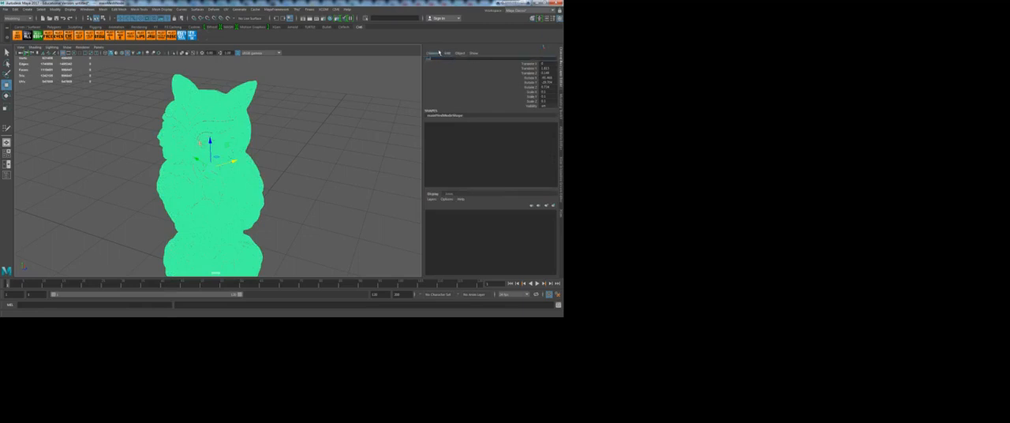
{"action": "type", "text": "Original"}
{"action": "key", "text": "Return"}
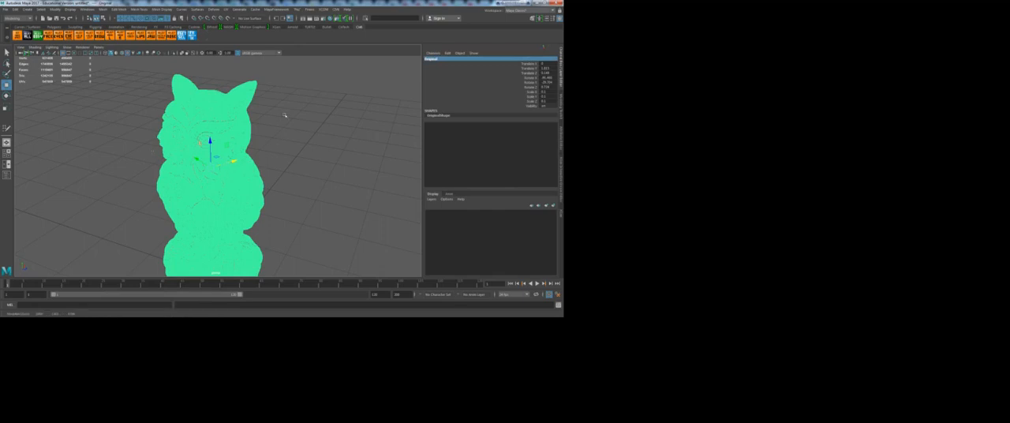
Step: Rename the retopologized owl mesh as Retopo
{"action": "left_click", "coordinate": [217, 150]}
{"action": "left_click", "coordinate": [432, 60]}
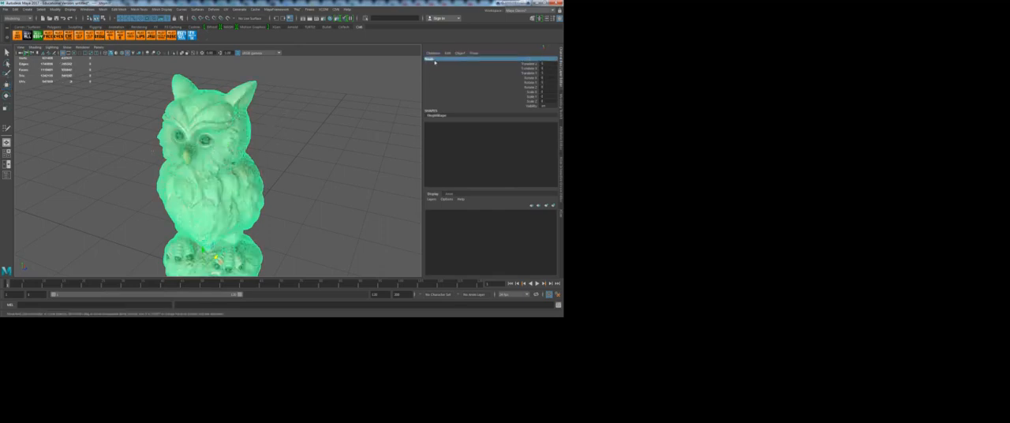
{"action": "type", "text": "Lo"}
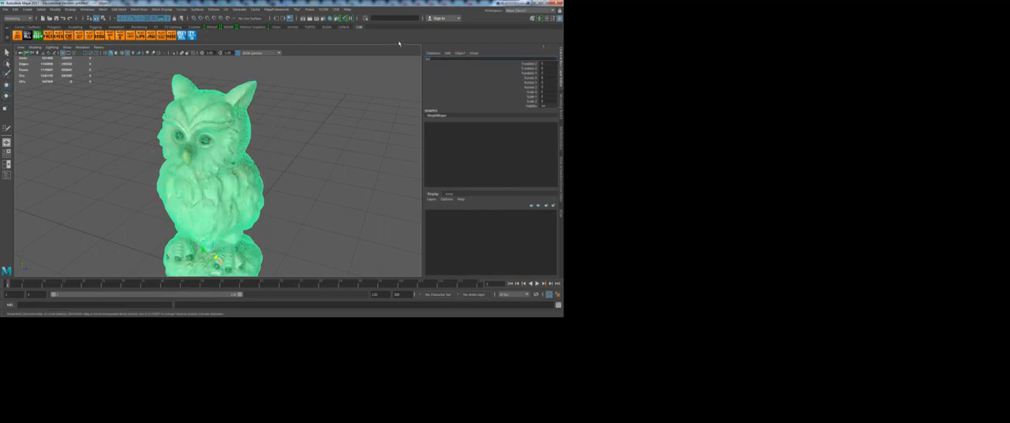
{"action": "key", "text": "Return"}
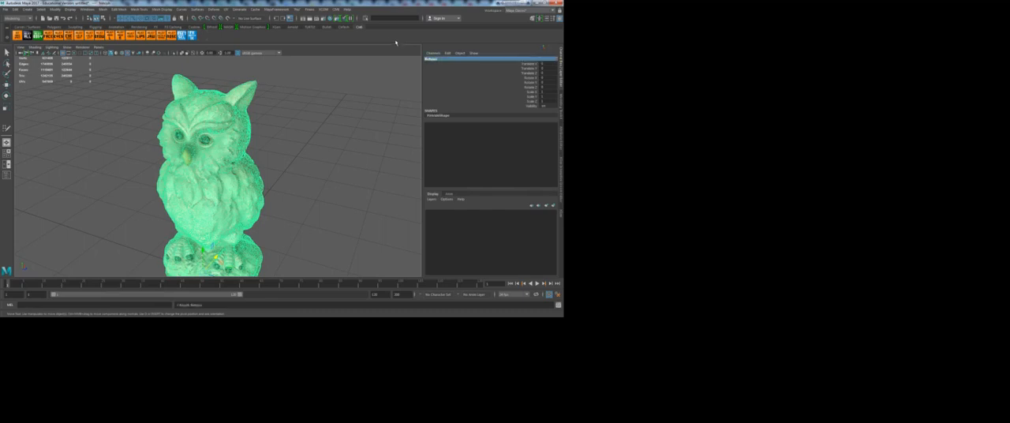
Step: Show the Outliner docked beside the perspective view and narrow it to leave more room for the model
{"action": "left_click", "coordinate": [8, 176]}
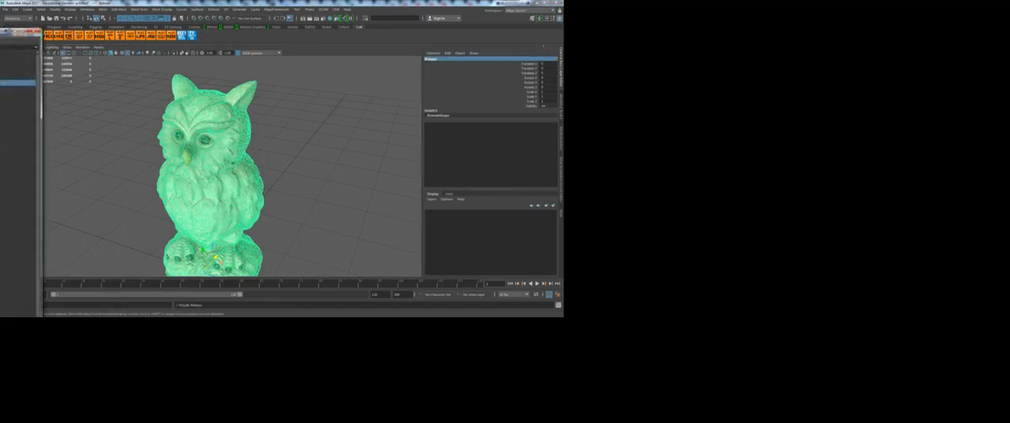
{"action": "left_click_drag", "start_coordinate": [0, 34], "coordinate": [11, 68]}
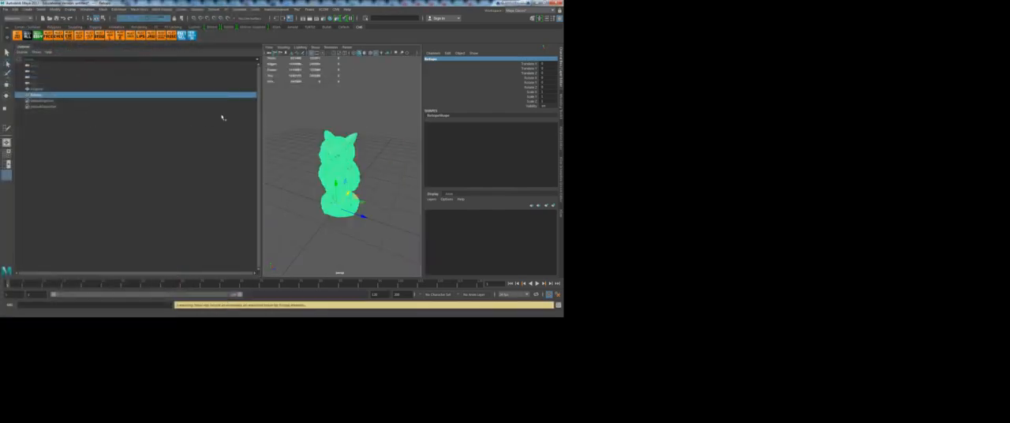
{"action": "left_click_drag", "start_coordinate": [260, 123], "coordinate": [101, 124]}
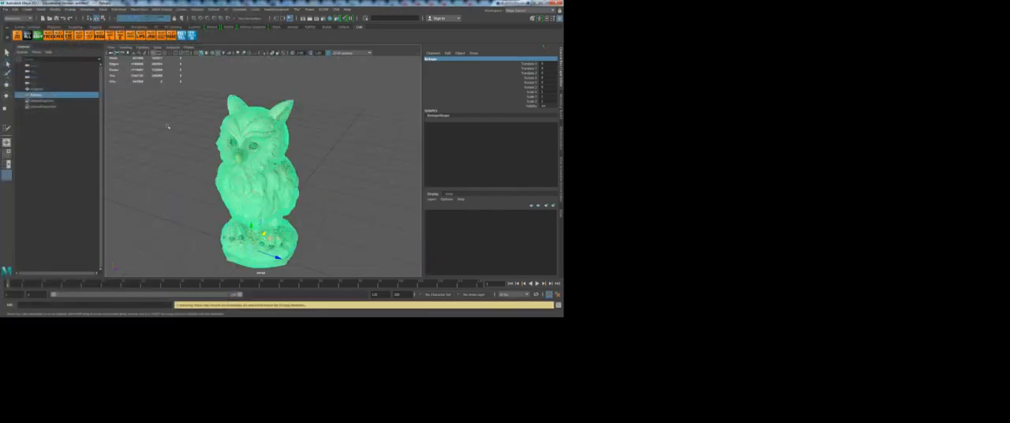
Step: Select Retopo in the Outliner and inspect its UV layout in the UV Editor
{"action": "left_click", "coordinate": [85, 132]}
{"action": "left_click", "coordinate": [39, 95]}
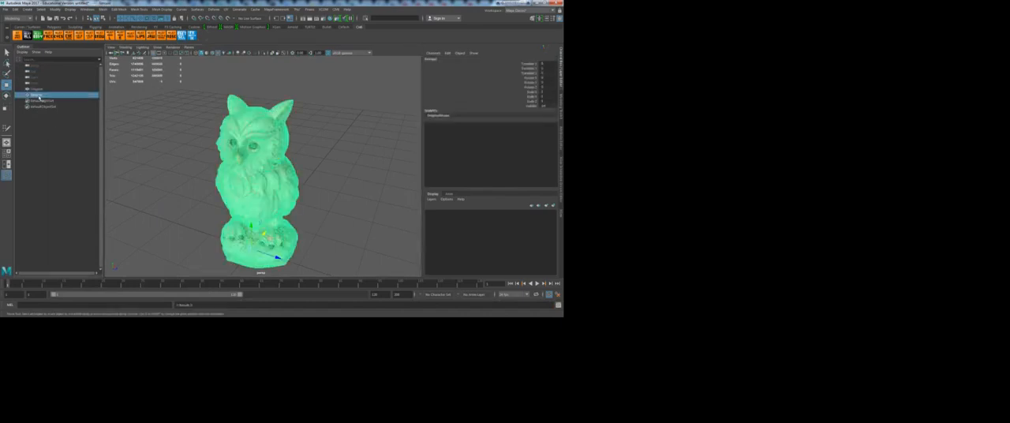
{"action": "left_click", "coordinate": [191, 117]}
{"action": "left_click", "coordinate": [39, 95]}
{"action": "left_click", "coordinate": [103, 9]}
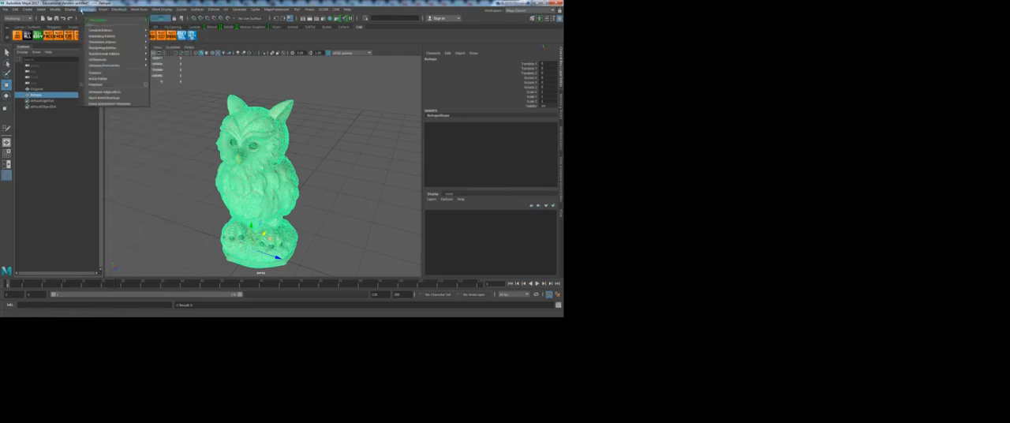
{"action": "mouse_move", "coordinate": [70, 11]}
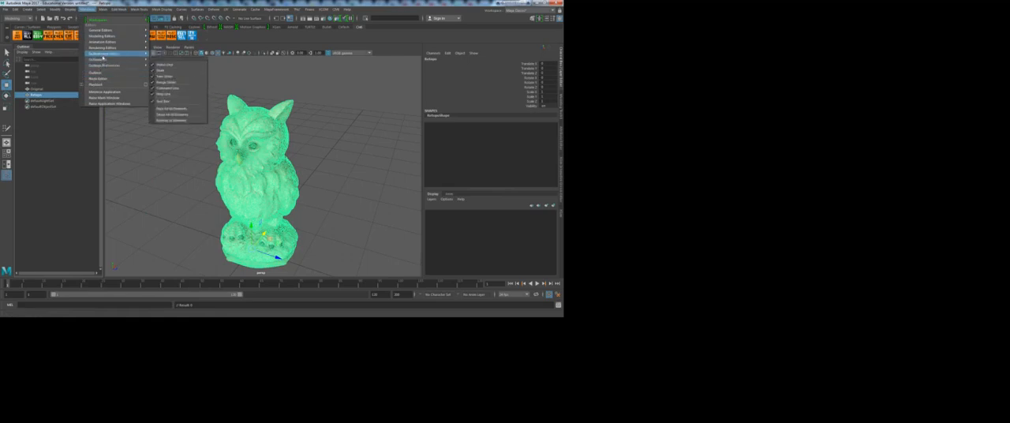
{"action": "mouse_move", "coordinate": [150, 38]}
{"action": "left_click", "coordinate": [165, 53]}
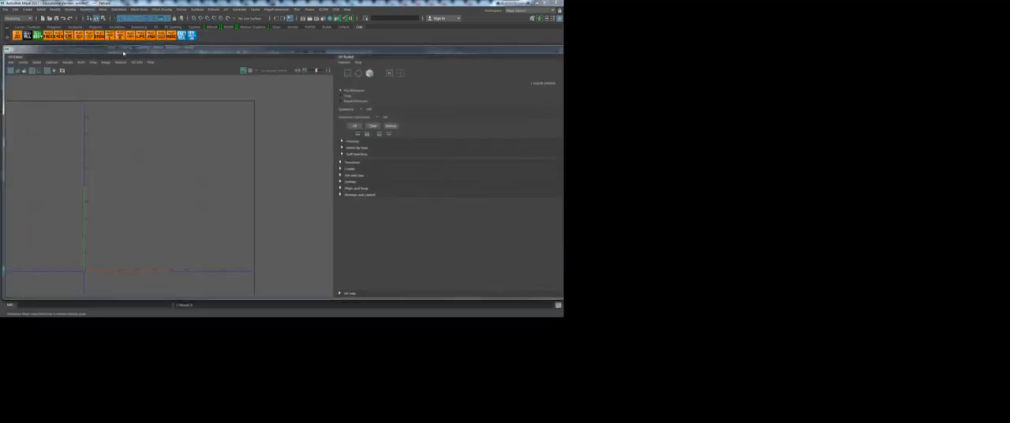
{"action": "left_click_drag", "start_coordinate": [126, 3], "coordinate": [0, 22]}
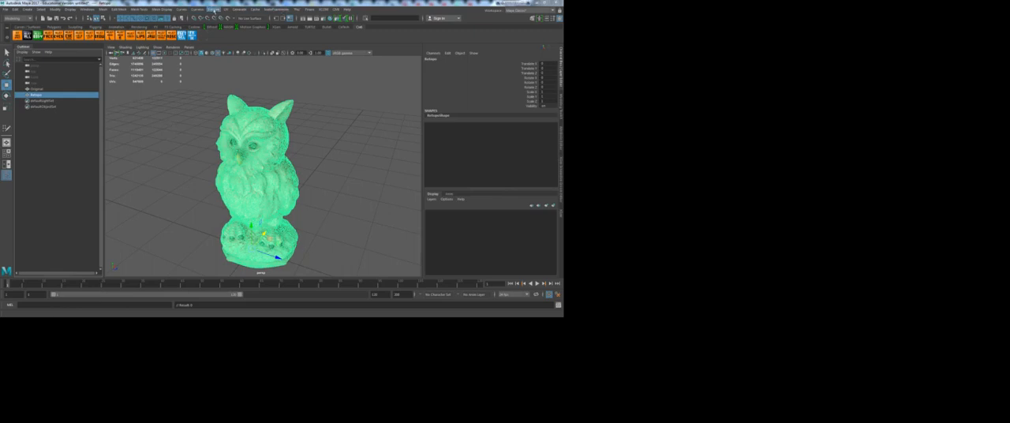
Step: Apply automatic UV mapping to Retopo, review its UV shells in the UV Editor, and return to object selection
{"action": "left_click", "coordinate": [226, 8]}
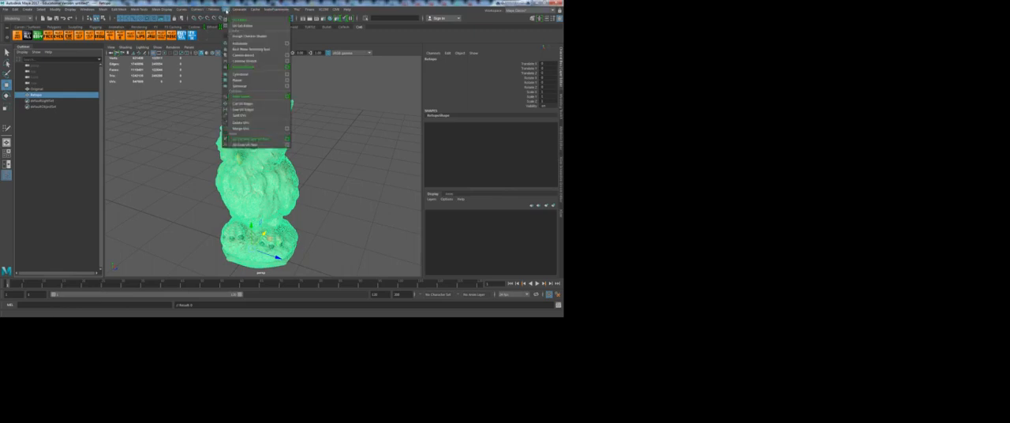
{"action": "left_click", "coordinate": [245, 43]}
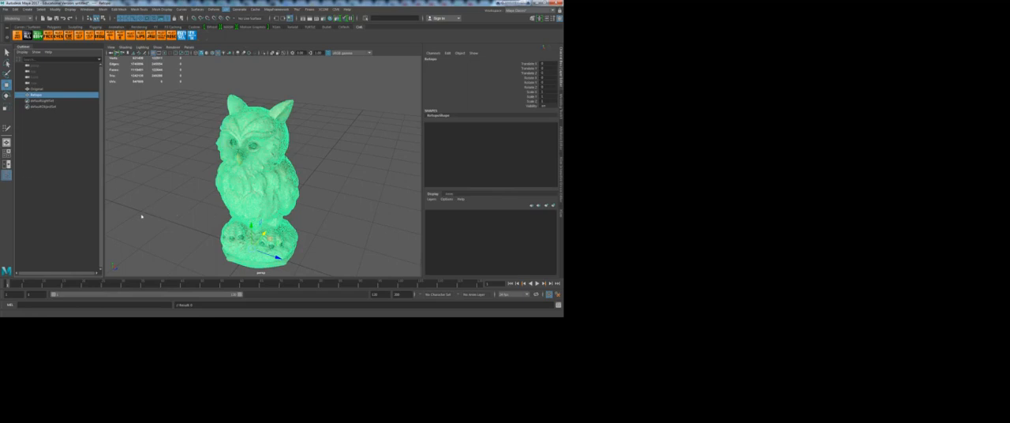
{"action": "left_click", "coordinate": [69, 213]}
{"action": "left_click_drag", "start_coordinate": [3, 130], "coordinate": [329, 44]}
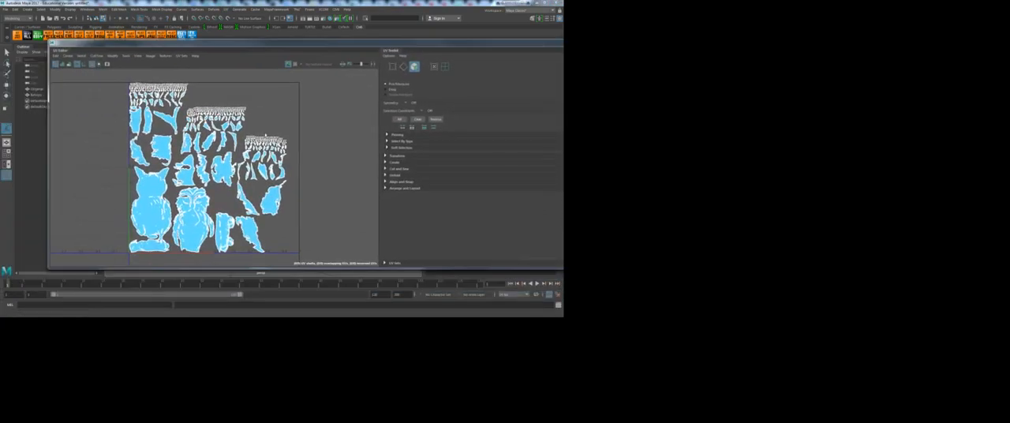
{"action": "left_click_drag", "start_coordinate": [435, 44], "coordinate": [0, 90]}
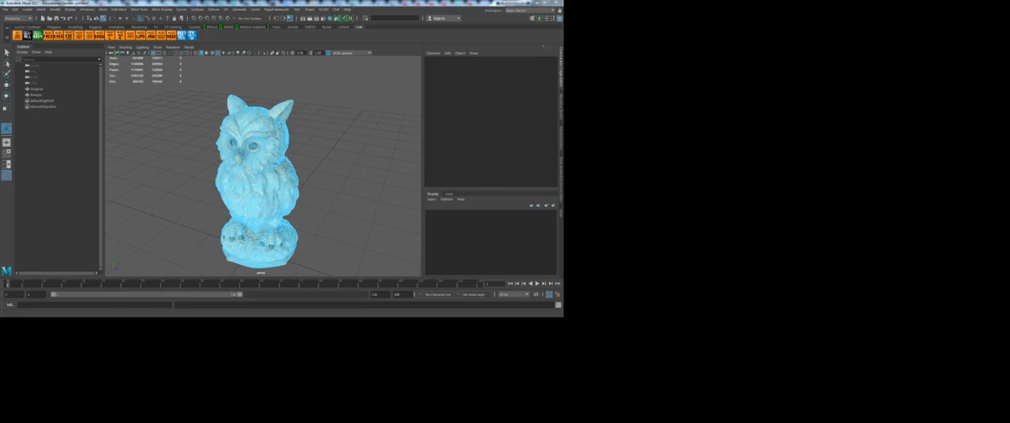
{"action": "right_click_drag", "start_coordinate": [271, 132], "coordinate": [298, 124]}
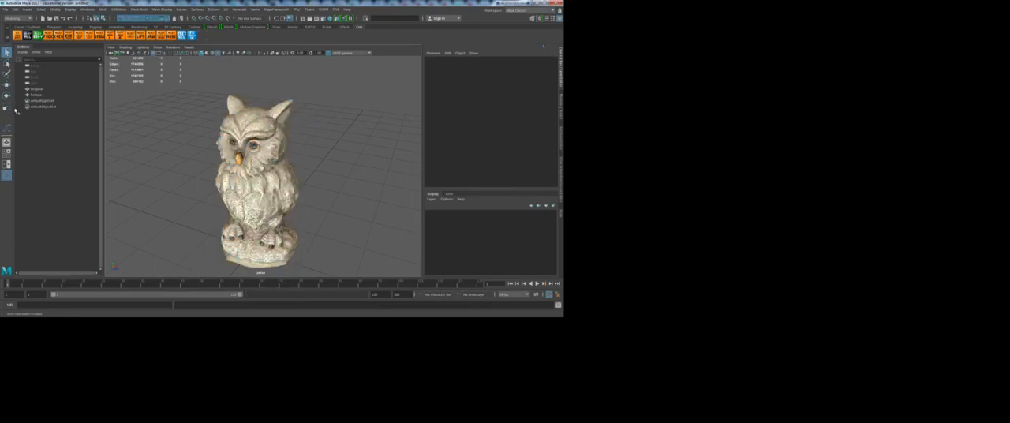
Step: Dock the UV Editor beside the perspective view, collapse the Channel Box, and widen the view with the whole owl framed
{"action": "left_click", "coordinate": [39, 89]}
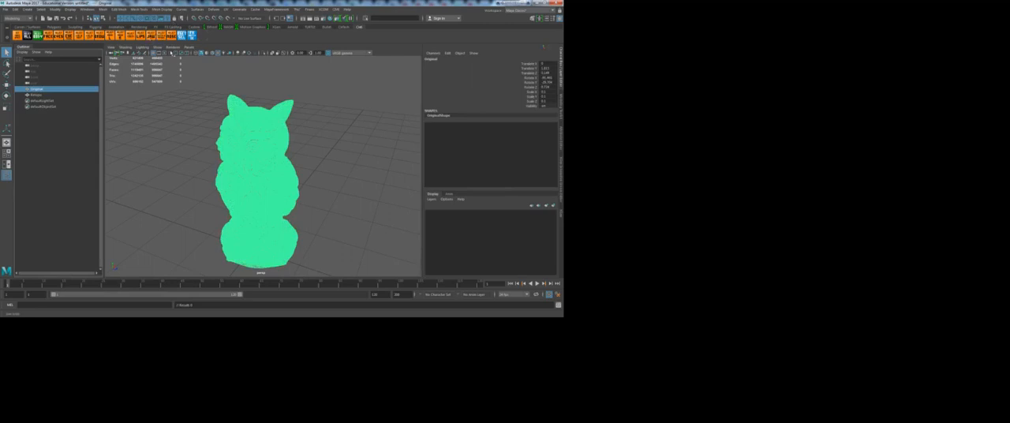
{"action": "left_click_drag", "start_coordinate": [0, 63], "coordinate": [563, 71]}
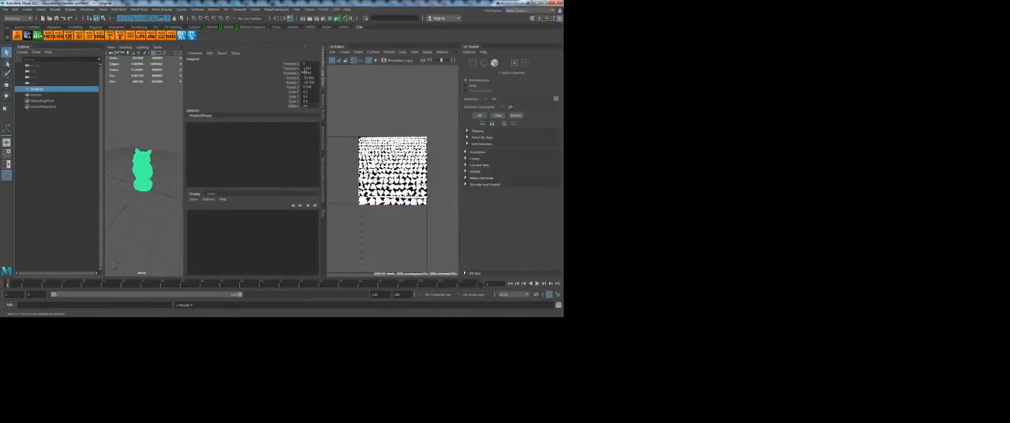
{"action": "left_click", "coordinate": [323, 76]}
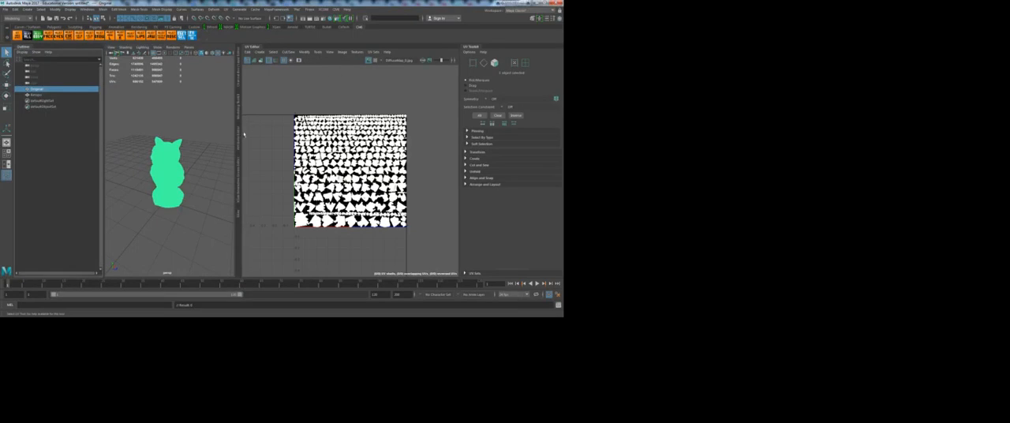
{"action": "left_click", "coordinate": [201, 187]}
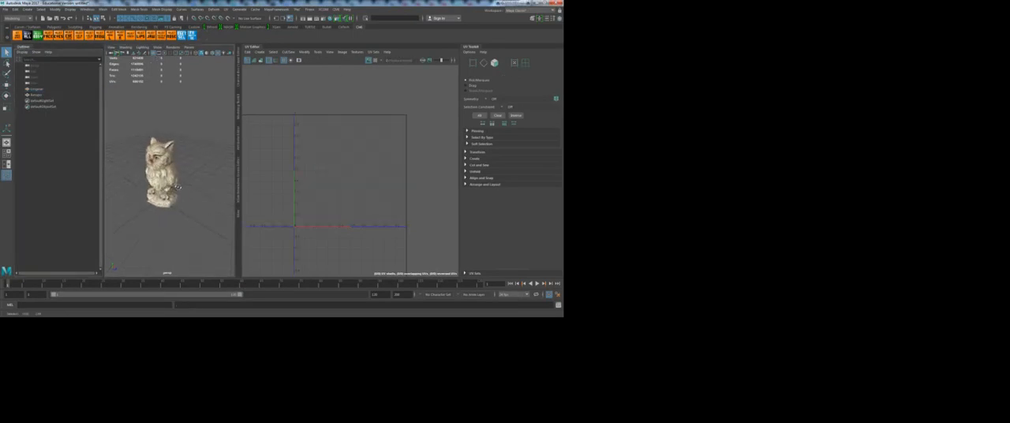
{"action": "key", "text": "f"}
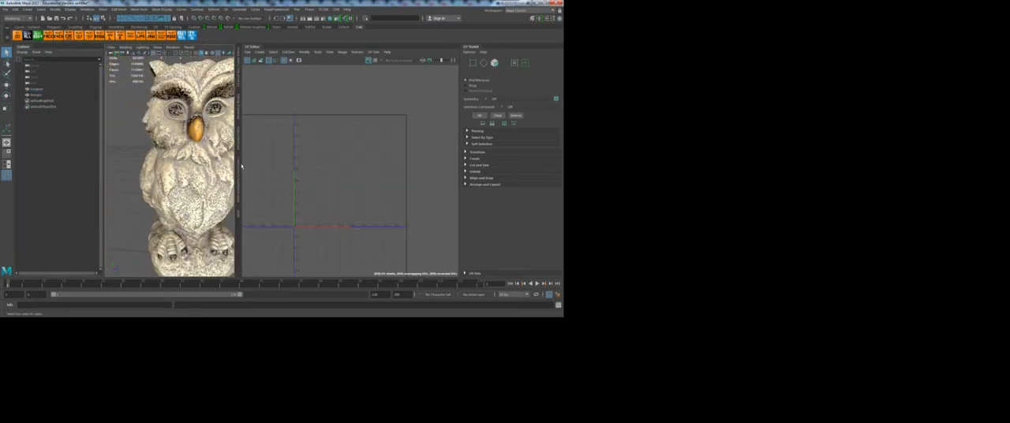
{"action": "left_click_drag", "start_coordinate": [239, 169], "coordinate": [331, 168]}
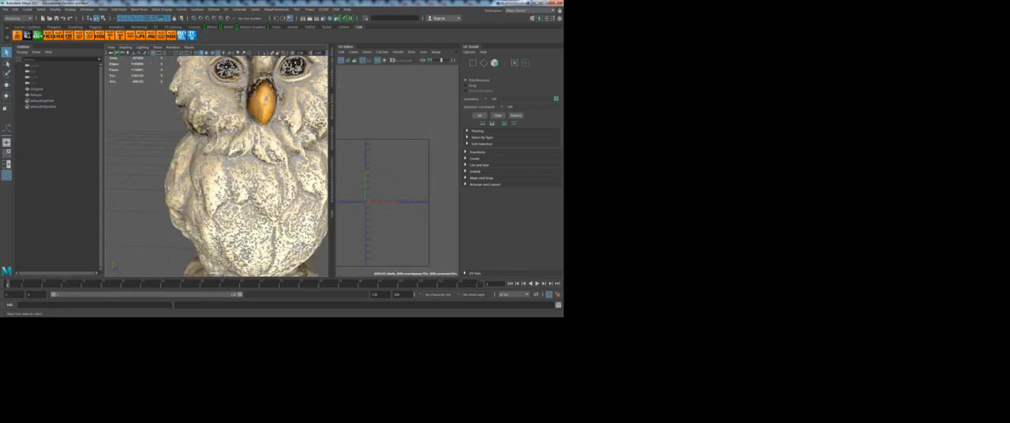
{"action": "key", "text": "f"}
Step: Compare the UV layouts of Original and Retopo in the UV Editor
{"action": "left_click", "coordinate": [38, 89]}
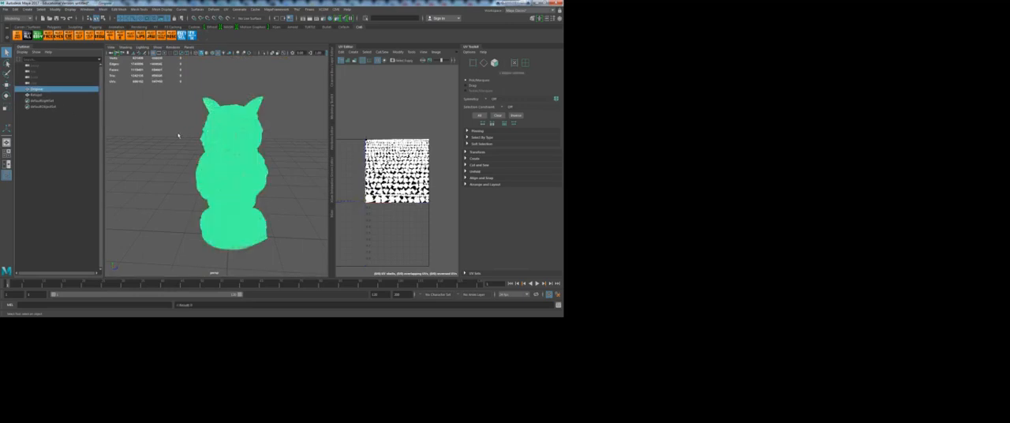
{"action": "left_click", "coordinate": [35, 95]}
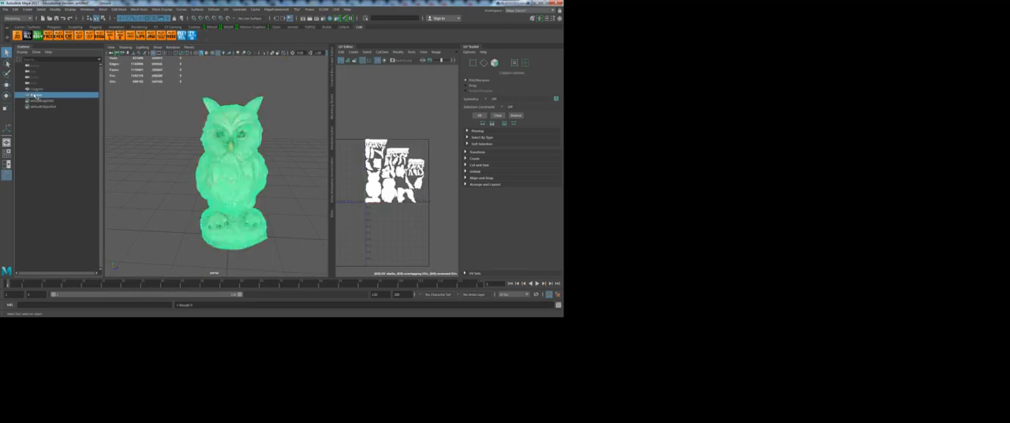
{"action": "left_click", "coordinate": [295, 204]}
Step: Select Original, switch to the Rendering menu set, and open the Transfer Maps dialog over the workspace
{"action": "left_click", "coordinate": [38, 89]}
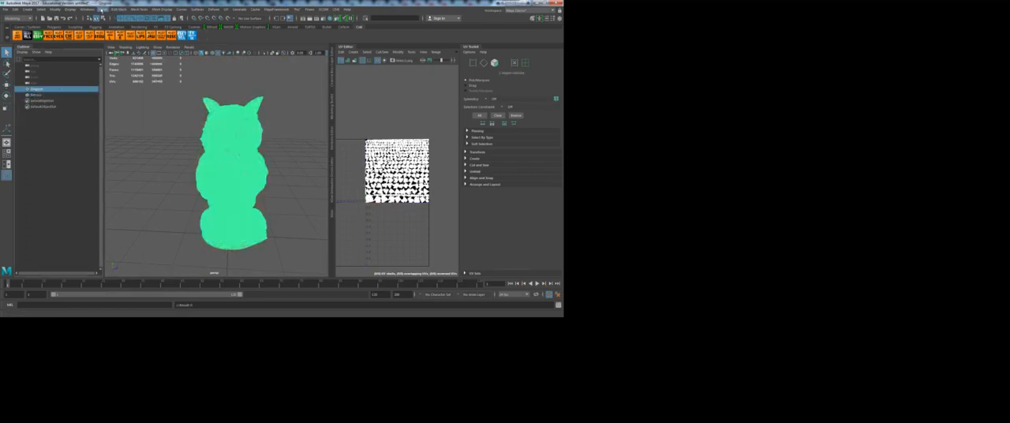
{"action": "left_click", "coordinate": [102, 8]}
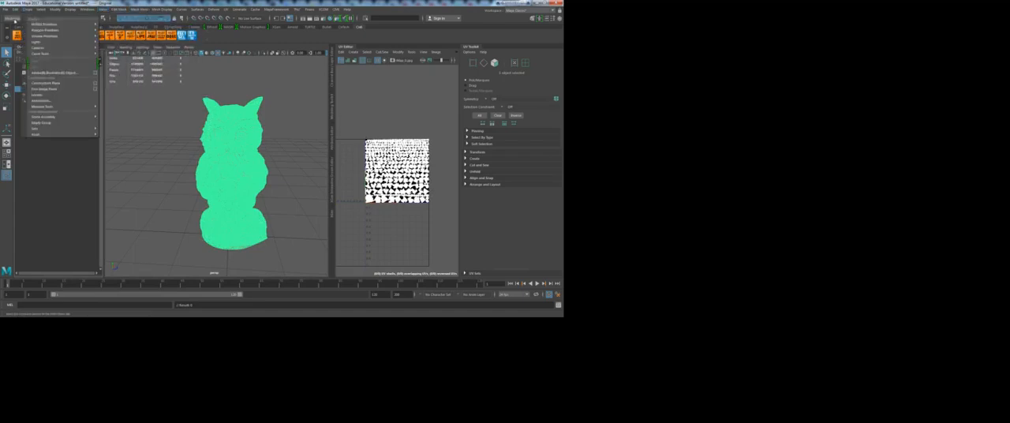
{"action": "left_click", "coordinate": [12, 17]}
{"action": "left_click", "coordinate": [16, 50]}
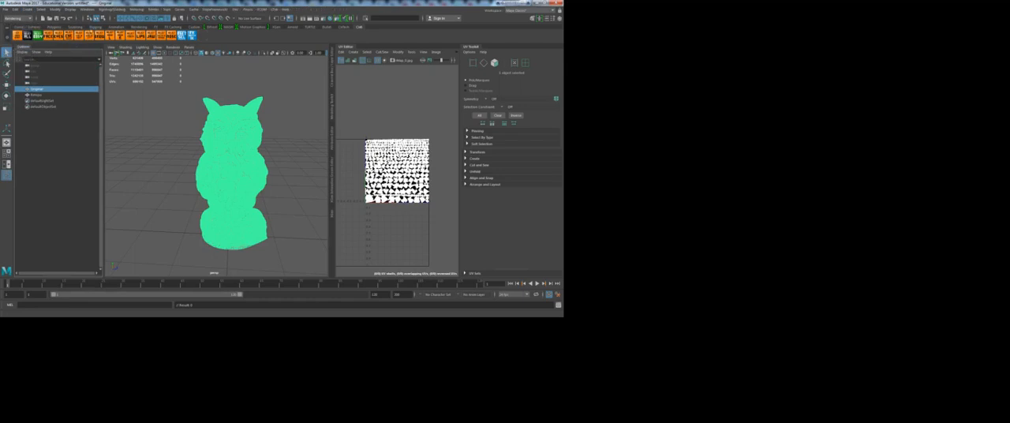
{"action": "left_click", "coordinate": [136, 8]}
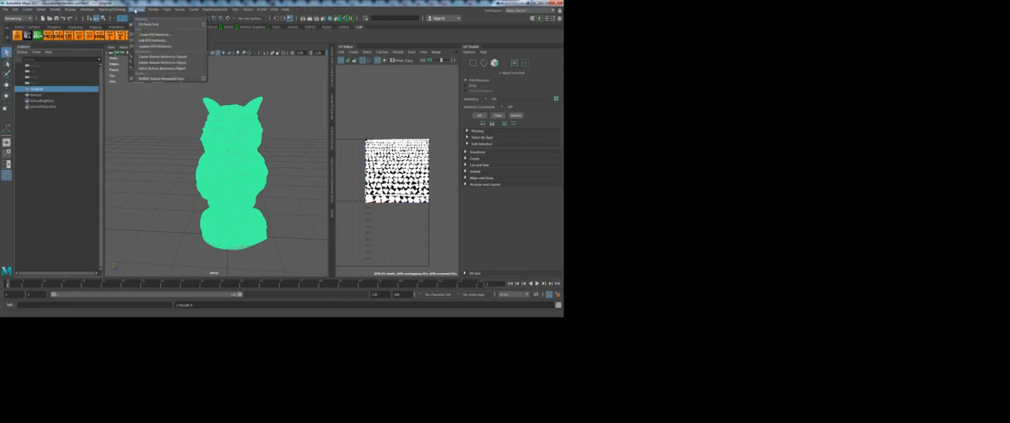
{"action": "mouse_move", "coordinate": [118, 8]}
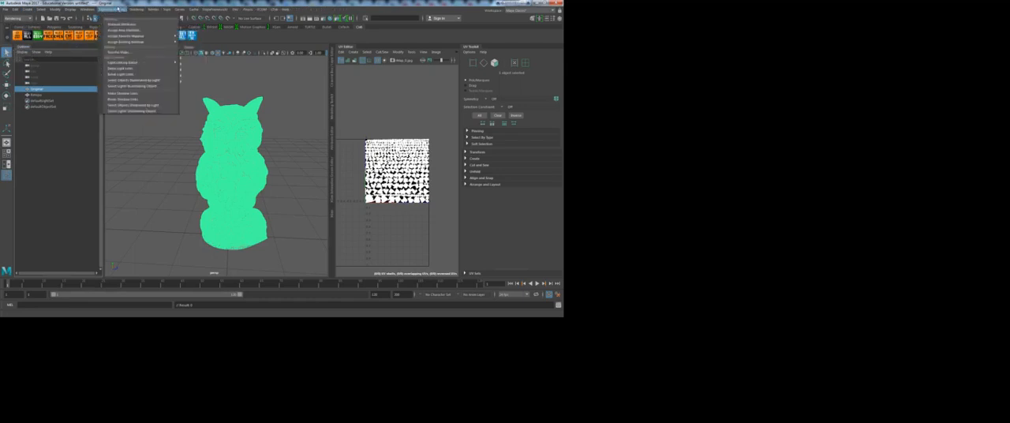
{"action": "left_click", "coordinate": [121, 52]}
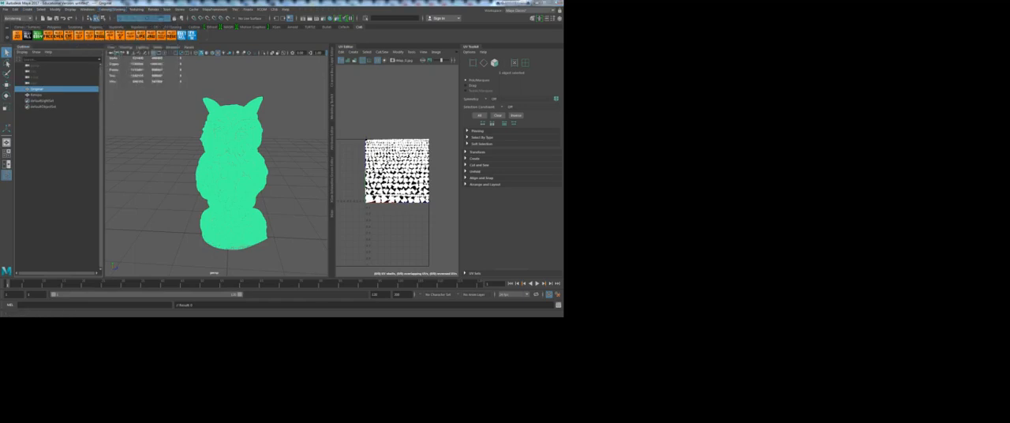
{"action": "left_click_drag", "start_coordinate": [100, 118], "coordinate": [124, 46]}
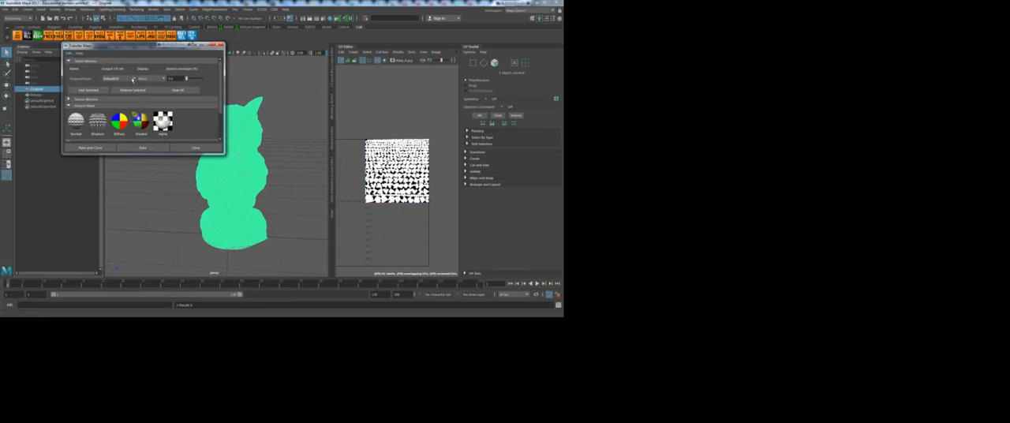
{"action": "left_click", "coordinate": [38, 95]}
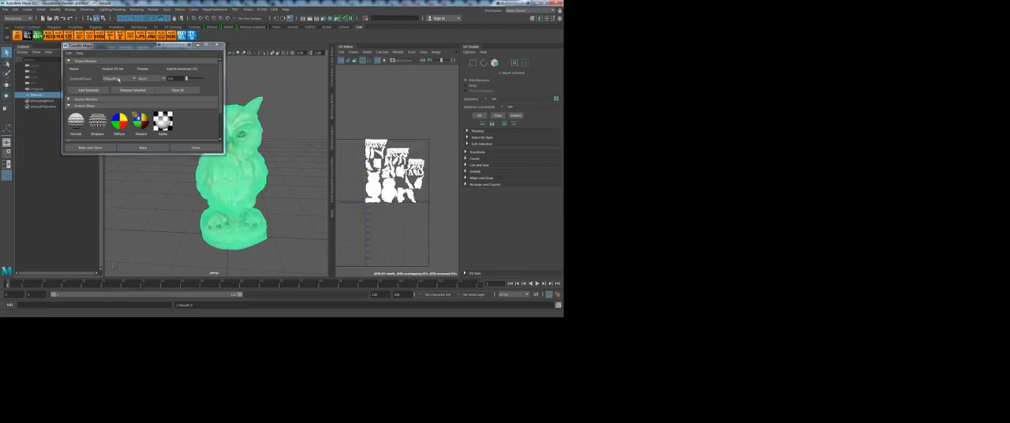
{"action": "left_click", "coordinate": [95, 91]}
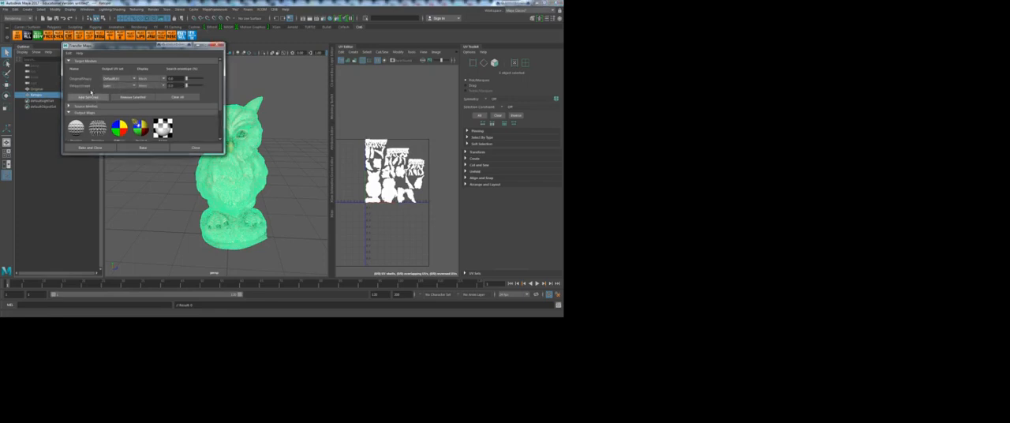
{"action": "left_click", "coordinate": [140, 97]}
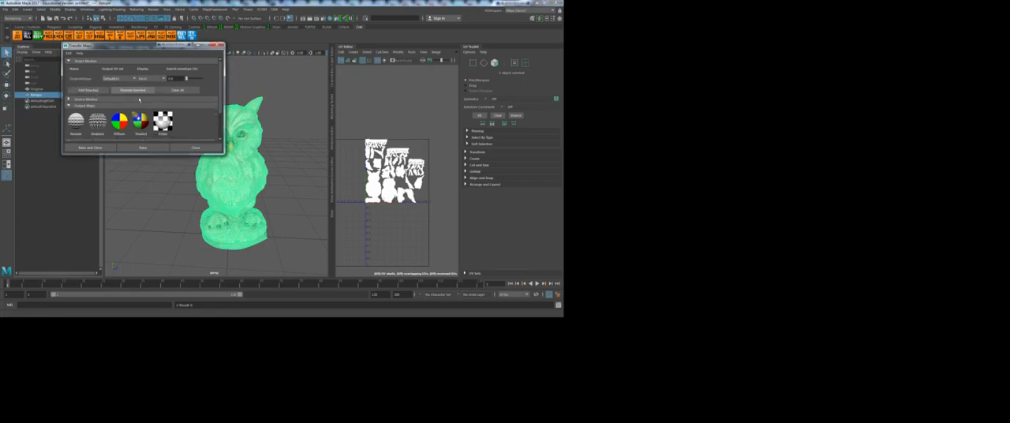
Step: Remove Original from the target meshes in Transfer Maps
{"action": "left_click", "coordinate": [32, 89]}
{"action": "left_click", "coordinate": [130, 91]}
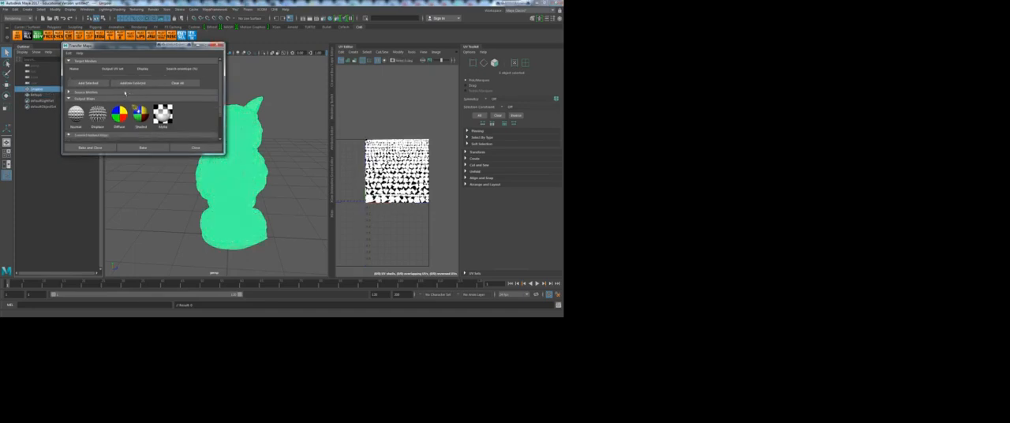
Step: Add Retopo to the target meshes and Original to the source meshes in Transfer Maps
{"action": "left_click", "coordinate": [36, 94]}
{"action": "left_click", "coordinate": [93, 83]}
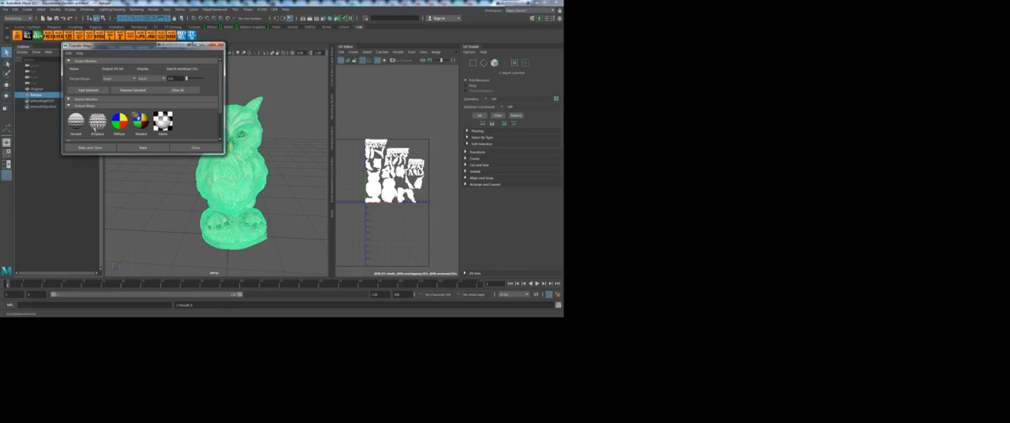
{"action": "left_click", "coordinate": [69, 99]}
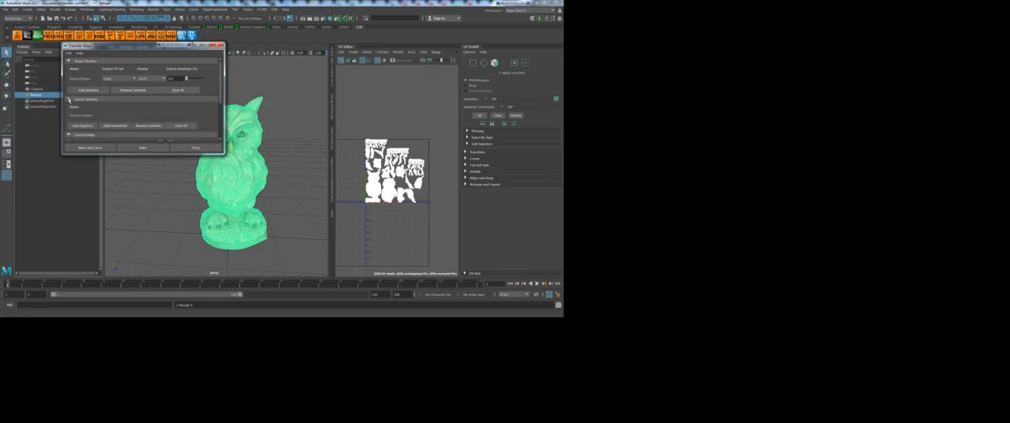
{"action": "left_click", "coordinate": [37, 88]}
{"action": "left_click", "coordinate": [84, 126]}
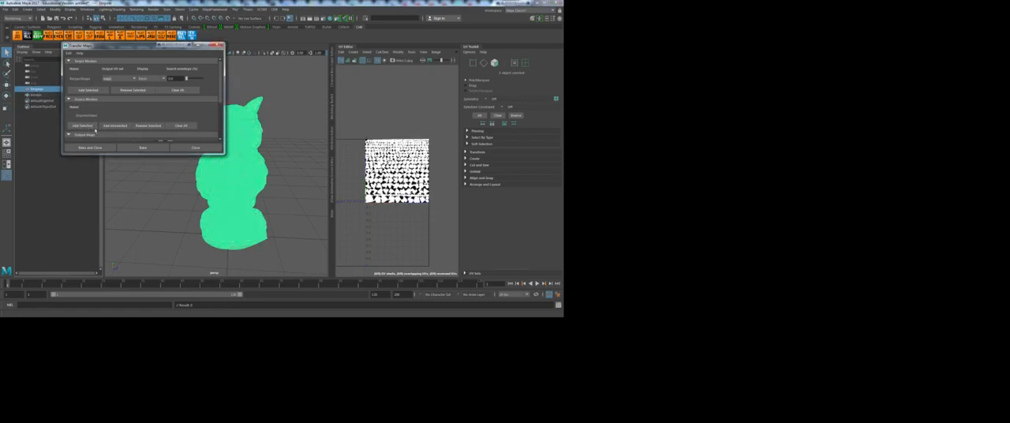
Step: Add normal, displacement and diffuse output maps, and set the normal map's file format to EXR
{"action": "scroll", "coordinate": [113, 122], "scroll_direction": "down", "scroll_amount": 2}
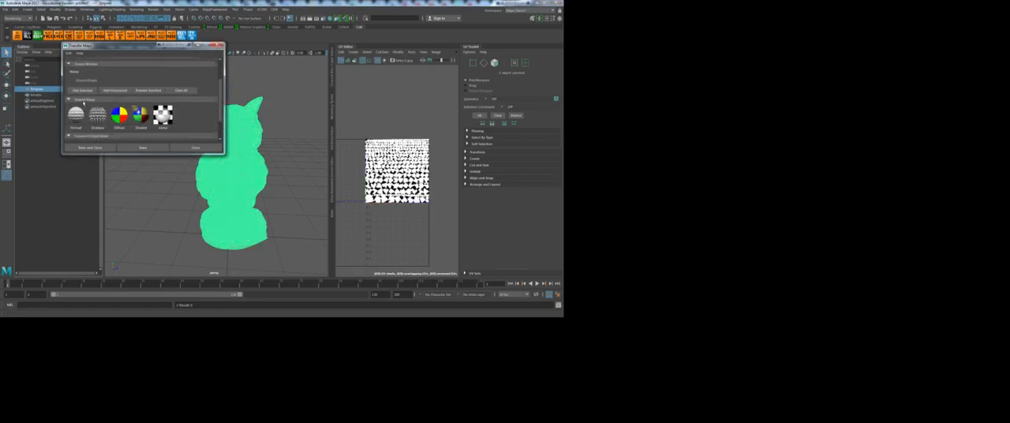
{"action": "left_click", "coordinate": [97, 115]}
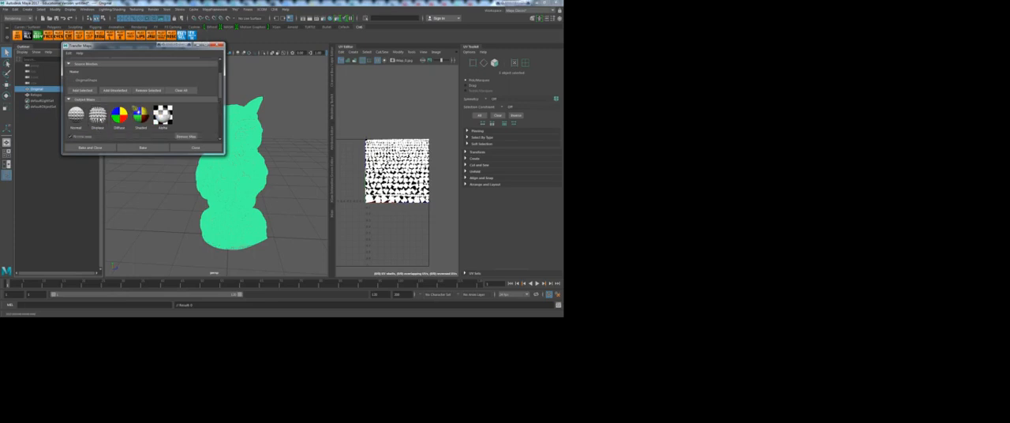
{"action": "scroll", "coordinate": [193, 126], "scroll_direction": "down", "scroll_amount": 2}
{"action": "scroll", "coordinate": [194, 126], "scroll_direction": "down", "scroll_amount": 2}
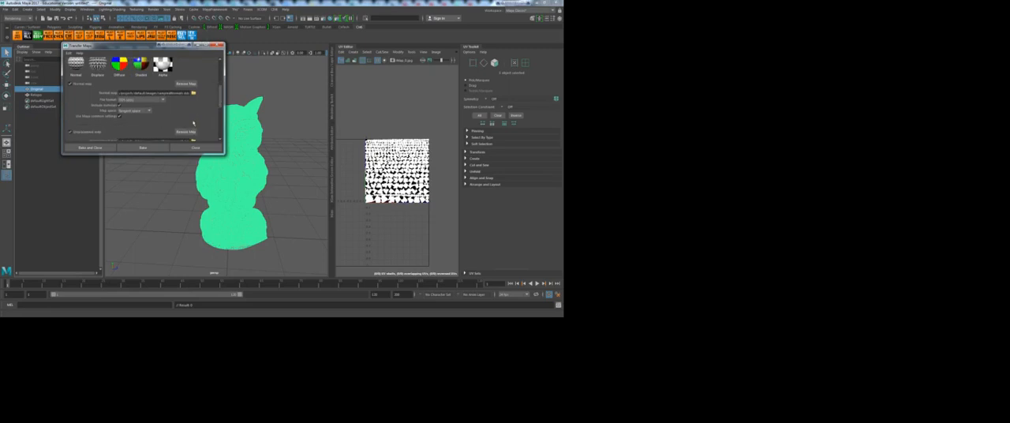
{"action": "left_click", "coordinate": [147, 100]}
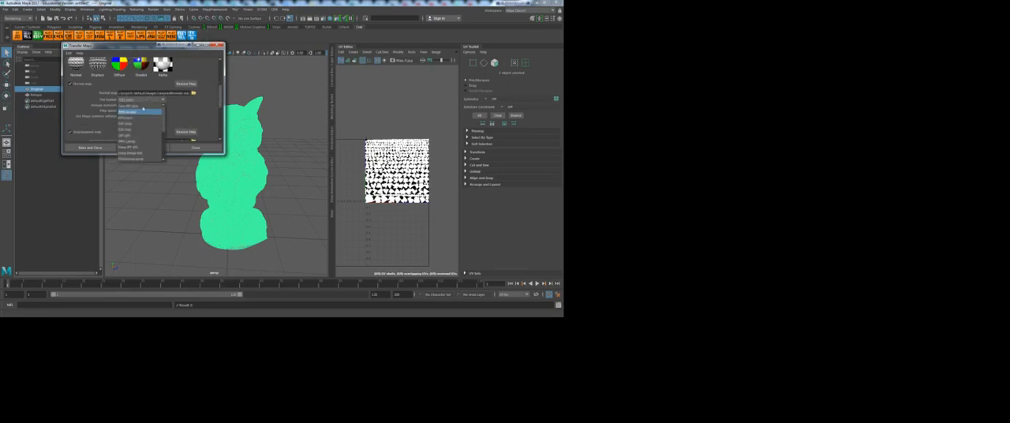
{"action": "left_click", "coordinate": [131, 128]}
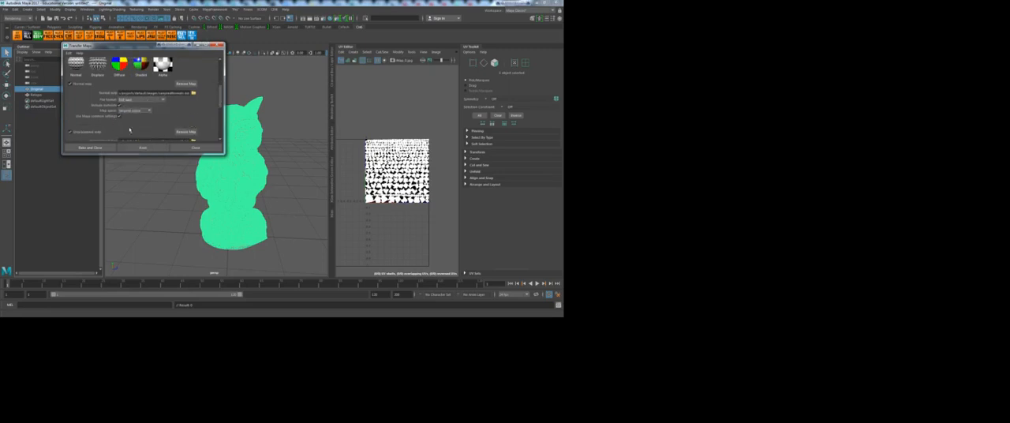
Step: Set the file format of the displacement and diffuse color maps to EXR
{"action": "scroll", "coordinate": [143, 117], "scroll_direction": "down", "scroll_amount": 2}
{"action": "left_click", "coordinate": [147, 114]}
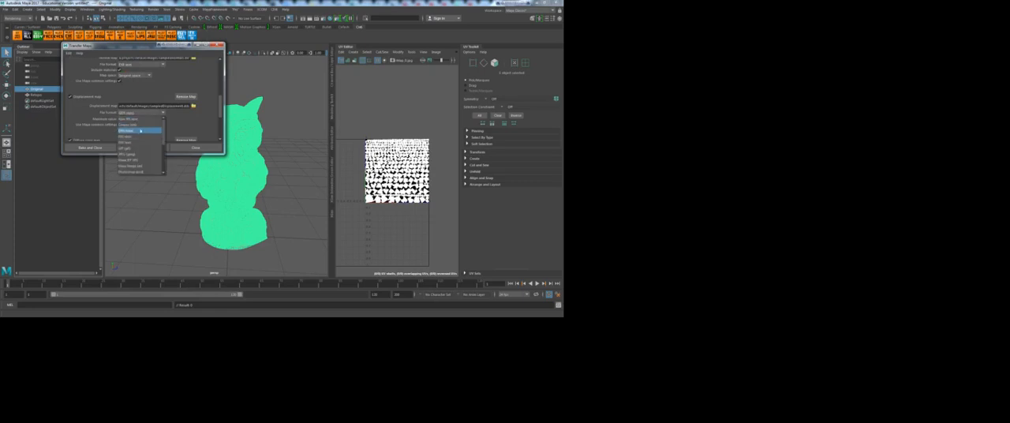
{"action": "left_click", "coordinate": [131, 142]}
{"action": "scroll", "coordinate": [152, 122], "scroll_direction": "down", "scroll_amount": 2}
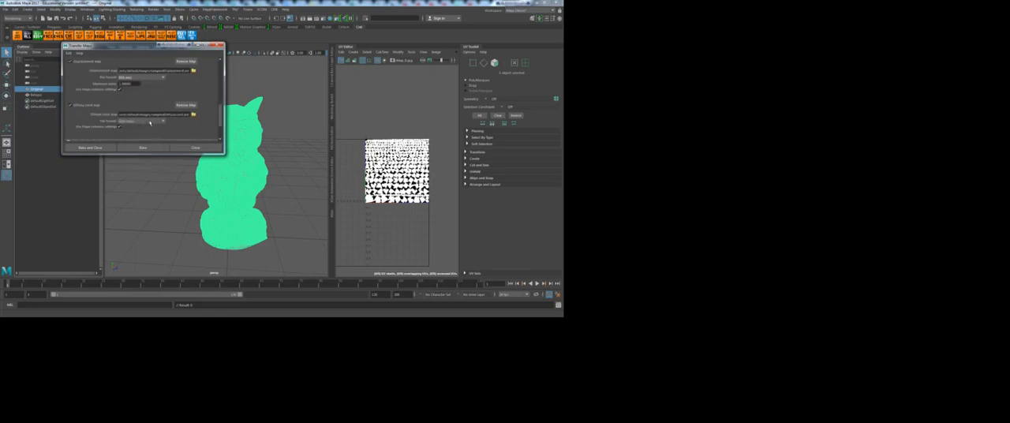
{"action": "left_click", "coordinate": [136, 122]}
{"action": "left_click", "coordinate": [131, 132]}
Step: Set the common output's map width and height to 2048 and the sampling quality to High
{"action": "scroll", "coordinate": [153, 128], "scroll_direction": "down", "scroll_amount": 2}
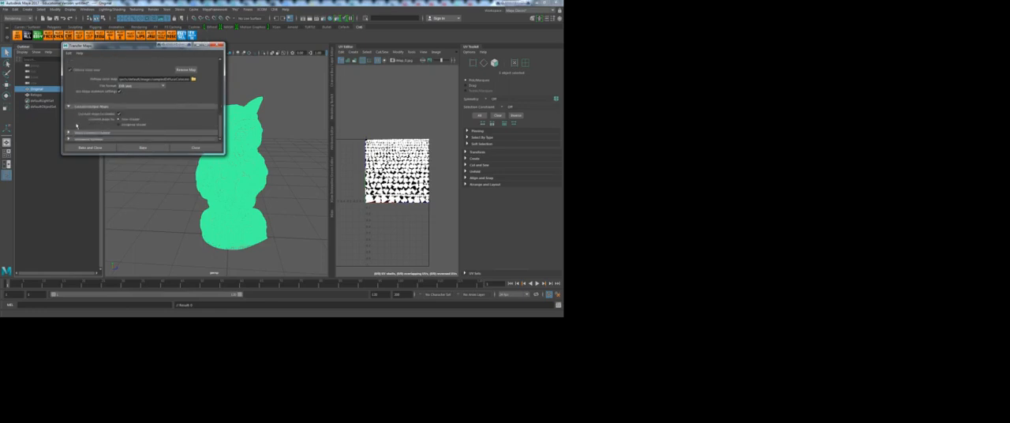
{"action": "scroll", "coordinate": [101, 117], "scroll_direction": "down", "scroll_amount": 1}
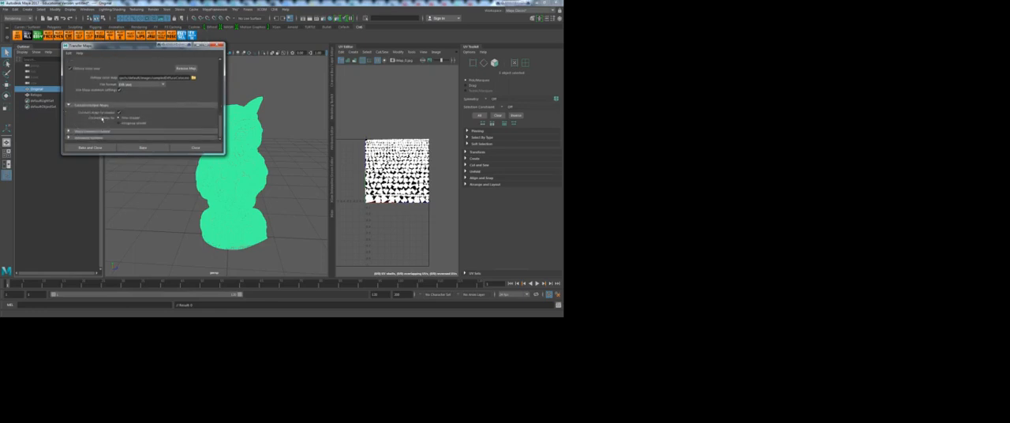
{"action": "scroll", "coordinate": [102, 122], "scroll_direction": "down", "scroll_amount": 5}
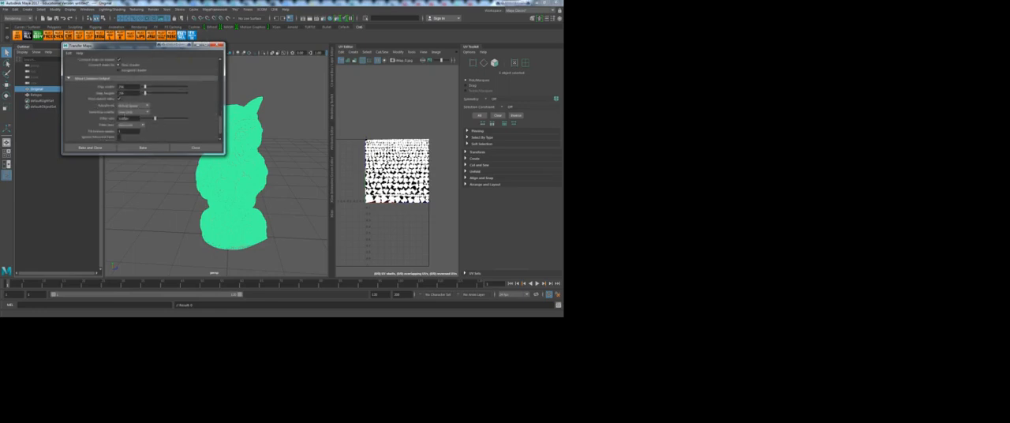
{"action": "left_click_drag", "start_coordinate": [132, 87], "coordinate": [98, 89]}
{"action": "left_click", "coordinate": [137, 93]}
{"action": "left_click", "coordinate": [135, 112]}
{"action": "left_click", "coordinate": [127, 137]}
{"action": "left_click", "coordinate": [136, 113]}
{"action": "left_click", "coordinate": [140, 115]}
{"action": "left_click", "coordinate": [141, 115]}
{"action": "left_click", "coordinate": [148, 138]}
Step: Expand the advanced options, lower the sampling quality to Low, and bake the maps with the dialog closing at the end
{"action": "scroll", "coordinate": [165, 127], "scroll_direction": "down", "scroll_amount": 1}
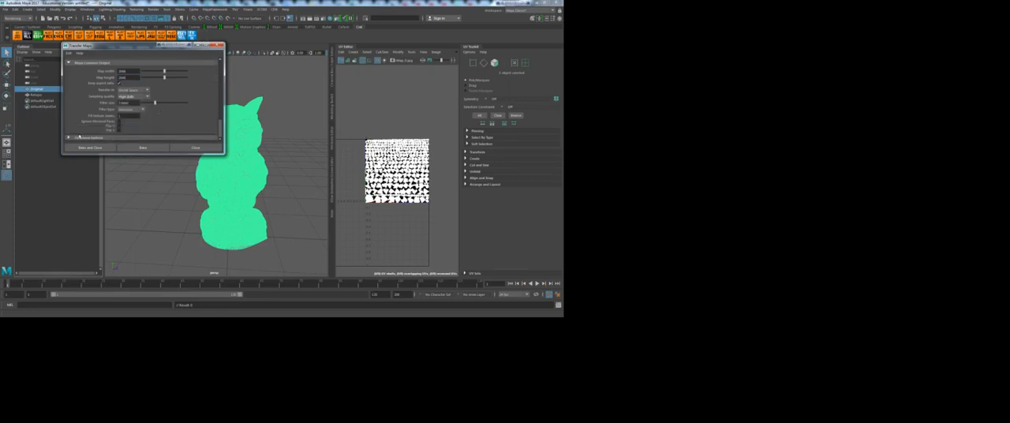
{"action": "scroll", "coordinate": [162, 110], "scroll_direction": "down", "scroll_amount": 2}
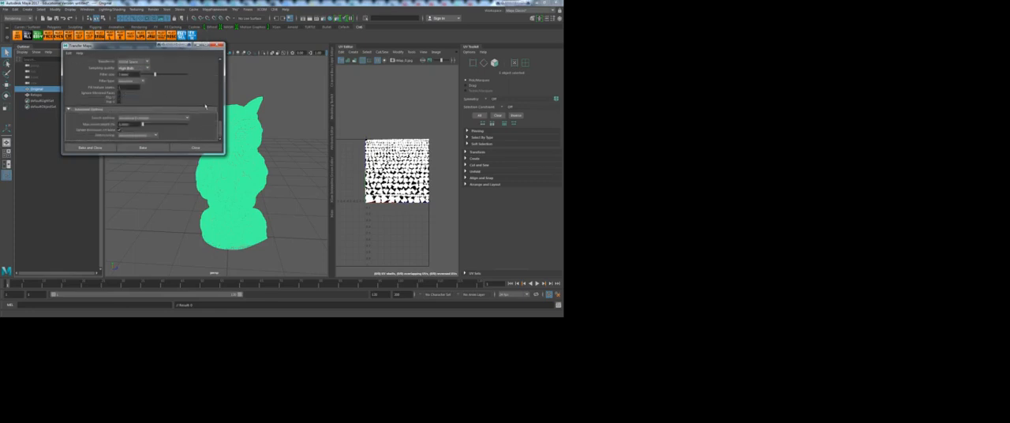
{"action": "scroll", "coordinate": [143, 105], "scroll_direction": "up", "scroll_amount": 4}
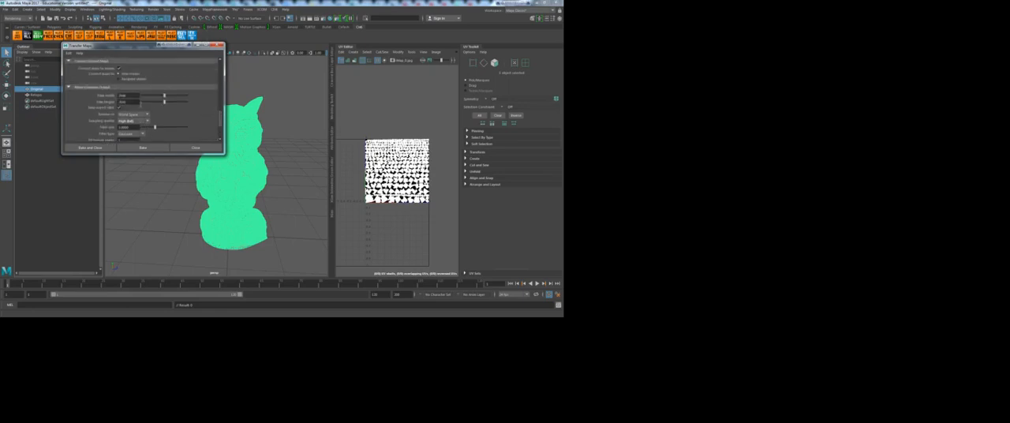
{"action": "scroll", "coordinate": [139, 108], "scroll_direction": "down", "scroll_amount": 4}
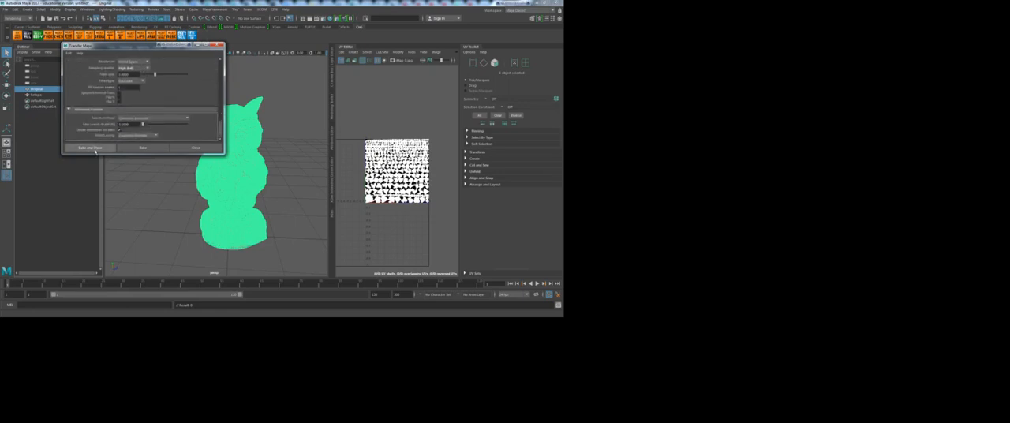
{"action": "left_click", "coordinate": [146, 70]}
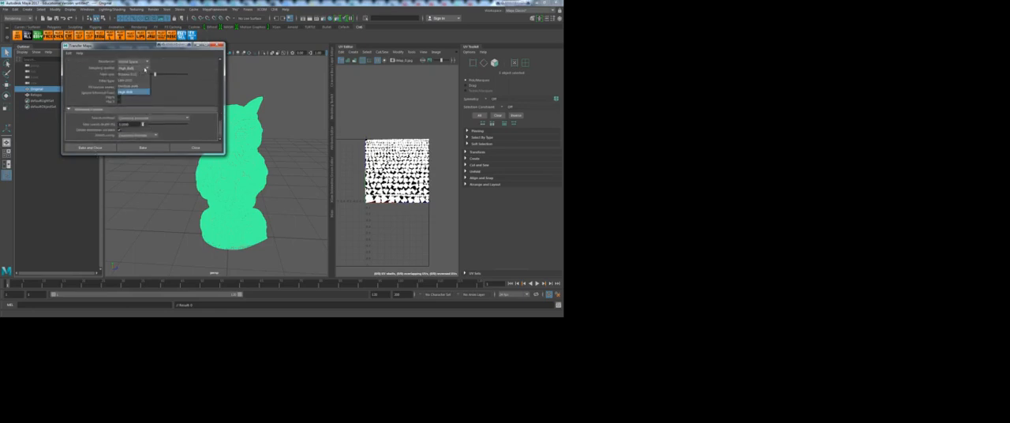
{"action": "left_click", "coordinate": [130, 81]}
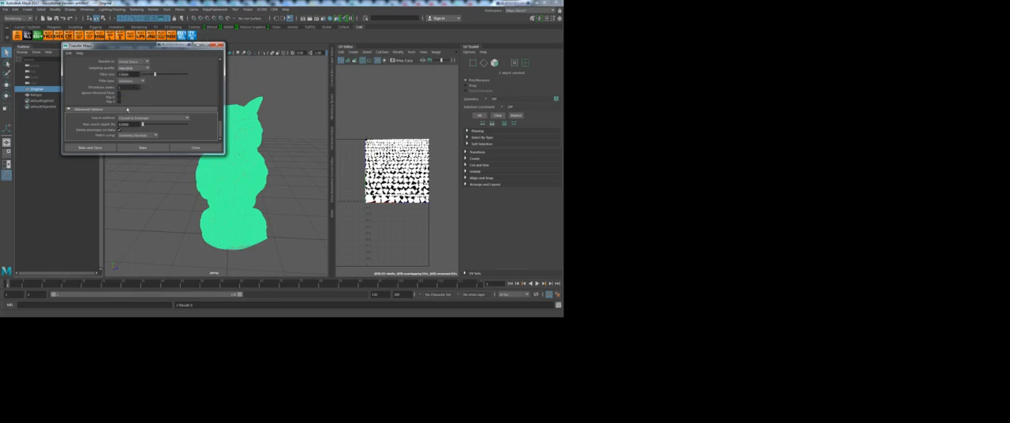
{"action": "left_click", "coordinate": [91, 148]}
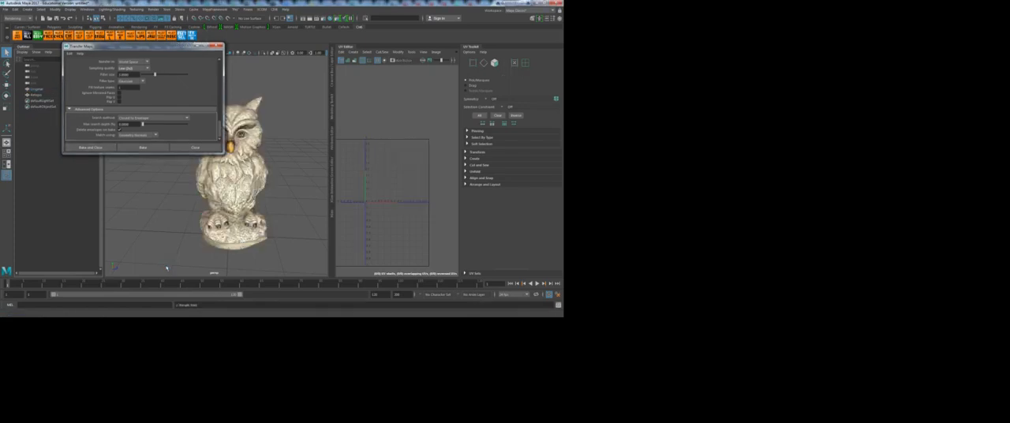
Step: Hide Original, then select the Retopo owl and frame it in the perspective view
{"action": "left_click", "coordinate": [42, 90]}
{"action": "key", "text": "ctrl+h"}
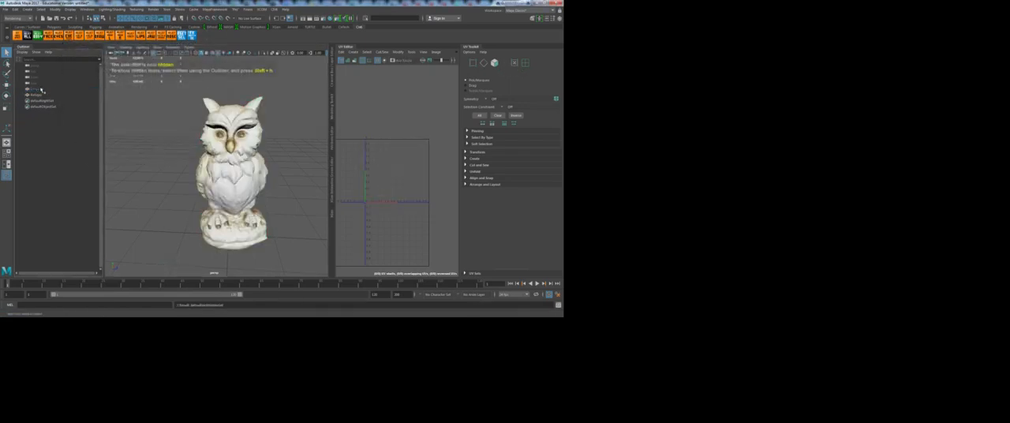
{"action": "left_click_drag", "start_coordinate": [286, 187], "coordinate": [178, 189], "text": "alt"}
{"action": "left_click", "coordinate": [173, 188]}
{"action": "key", "text": "f"}
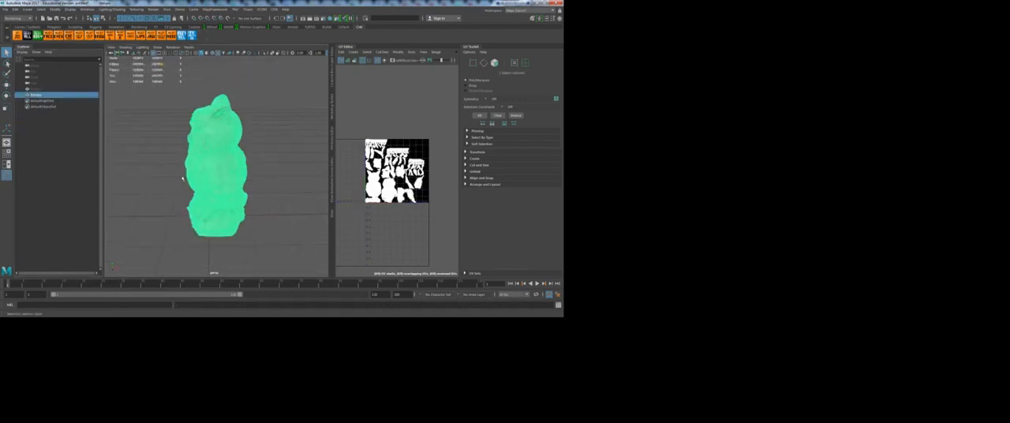
Step: Examine the baked color and surface detail on Retopo's body and face from several angles and distances
{"action": "left_click_drag", "start_coordinate": [190, 198], "coordinate": [268, 183], "text": "alt"}
{"action": "left_click", "coordinate": [269, 182]}
{"action": "right_click_drag", "start_coordinate": [208, 190], "coordinate": [229, 194], "text": "alt"}
{"action": "left_click_drag", "start_coordinate": [203, 193], "coordinate": [240, 193], "text": "alt"}
{"action": "left_click", "coordinate": [240, 192]}
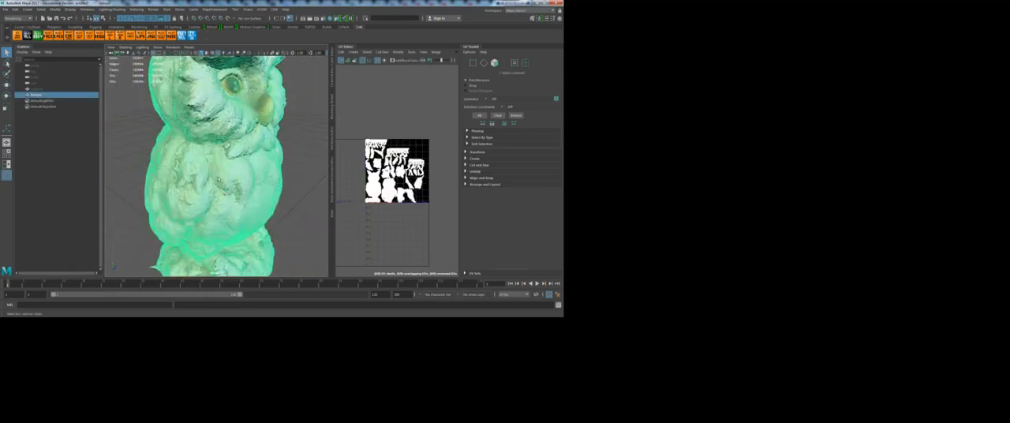
{"action": "right_click_drag", "start_coordinate": [197, 176], "coordinate": [220, 178], "text": "alt"}
{"action": "left_click", "coordinate": [311, 242]}
{"action": "left_click_drag", "start_coordinate": [300, 237], "coordinate": [169, 201], "text": "alt"}
{"action": "left_click", "coordinate": [169, 197]}
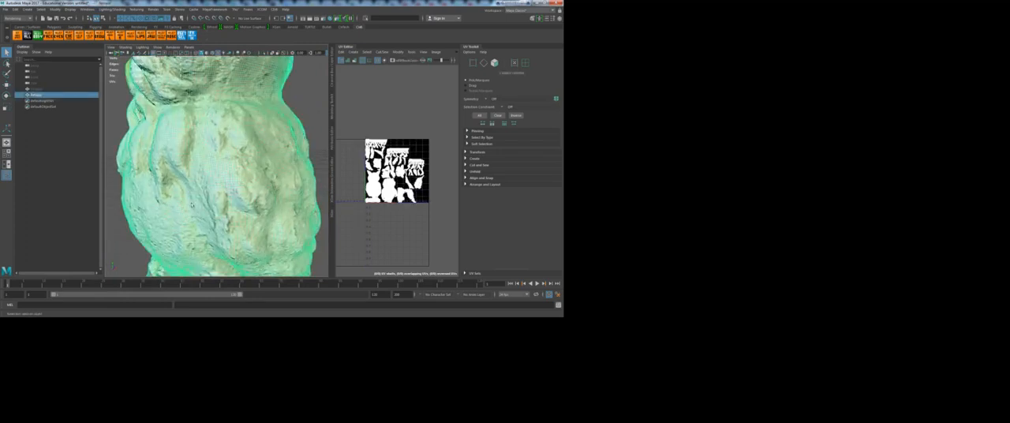
{"action": "middle_click_drag", "start_coordinate": [169, 162], "coordinate": [157, 234], "text": "alt"}
{"action": "left_click_drag", "start_coordinate": [158, 233], "coordinate": [228, 231], "text": "alt"}
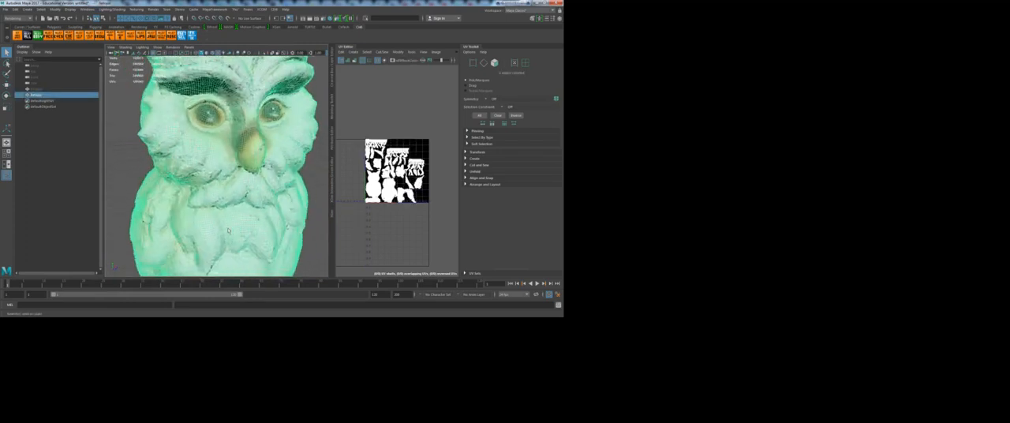
{"action": "left_click", "coordinate": [117, 184]}
{"action": "scroll", "coordinate": [252, 219], "scroll_direction": "down", "scroll_amount": 8}
{"action": "left_click_drag", "start_coordinate": [277, 221], "coordinate": [169, 206], "text": "alt"}
{"action": "left_click", "coordinate": [220, 229]}
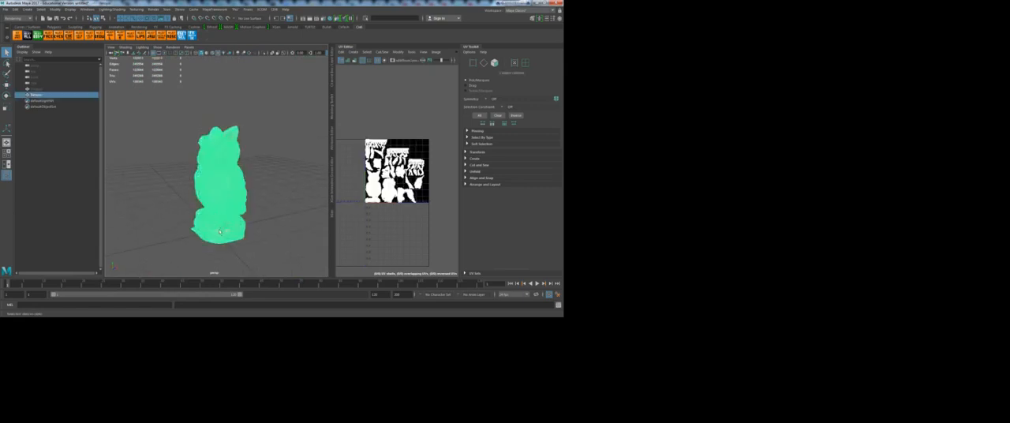
Step: Switch to an orthographic view showing the whole owl in profile
{"action": "key", "text": "space"}
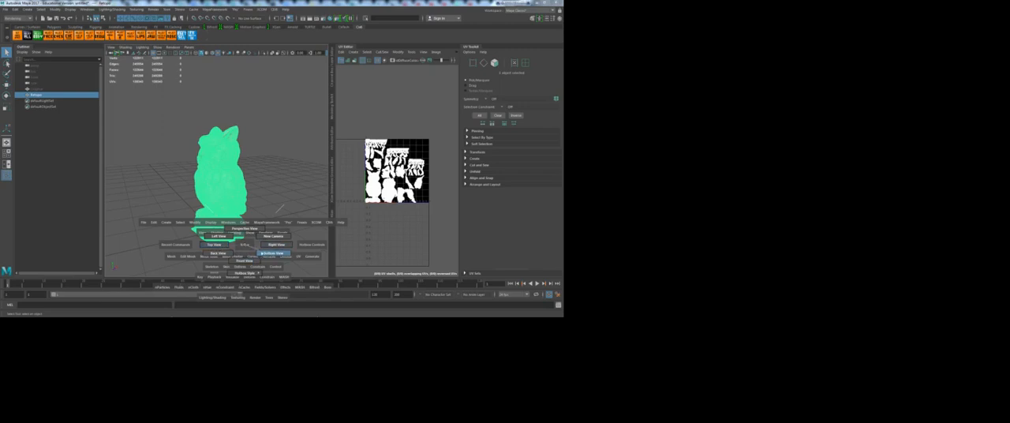
{"action": "left_click_drag", "start_coordinate": [274, 247], "coordinate": [271, 248]}
{"action": "key", "text": "space"}
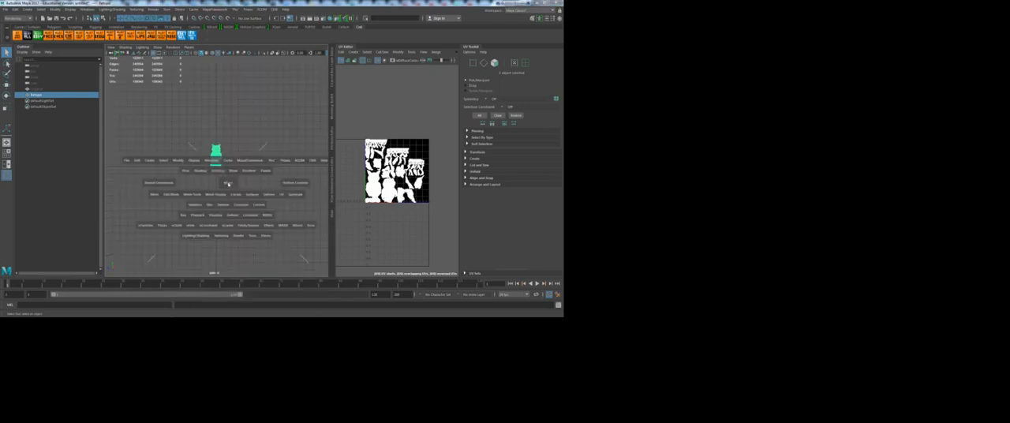
{"action": "left_click_drag", "start_coordinate": [254, 193], "coordinate": [230, 199]}
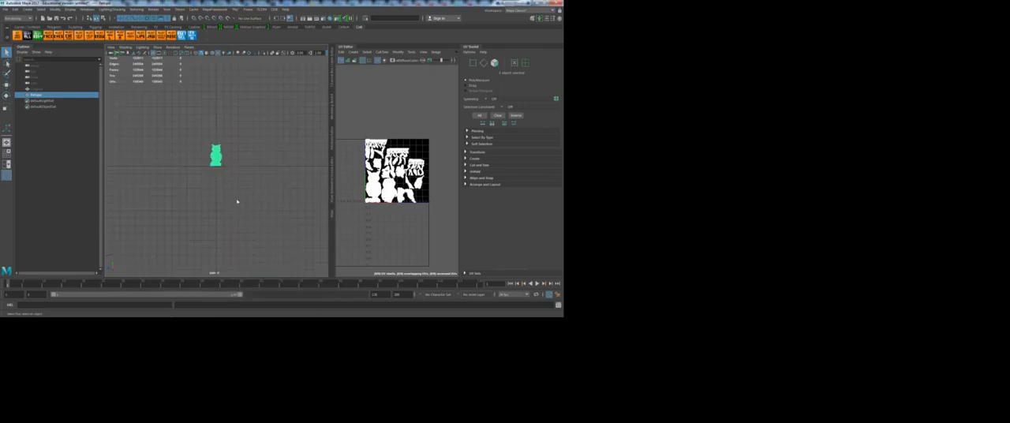
{"action": "scroll", "coordinate": [216, 171], "scroll_direction": "up", "scroll_amount": 8}
{"action": "middle_click_drag", "start_coordinate": [236, 172], "coordinate": [235, 211], "text": "alt"}
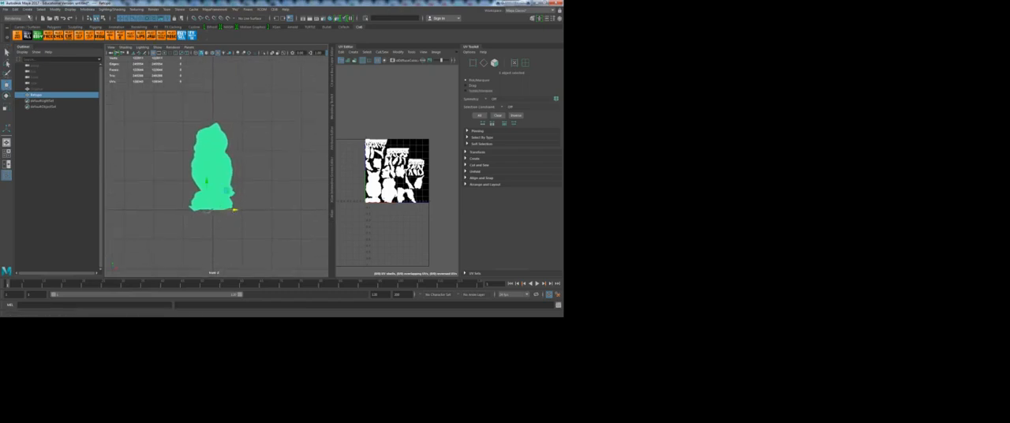
Step: Switch to the Rigging menu set and use Create Joints to place a root joint at the owl's base
{"action": "left_click", "coordinate": [17, 17]}
{"action": "left_click", "coordinate": [17, 30]}
{"action": "left_click", "coordinate": [108, 9]}
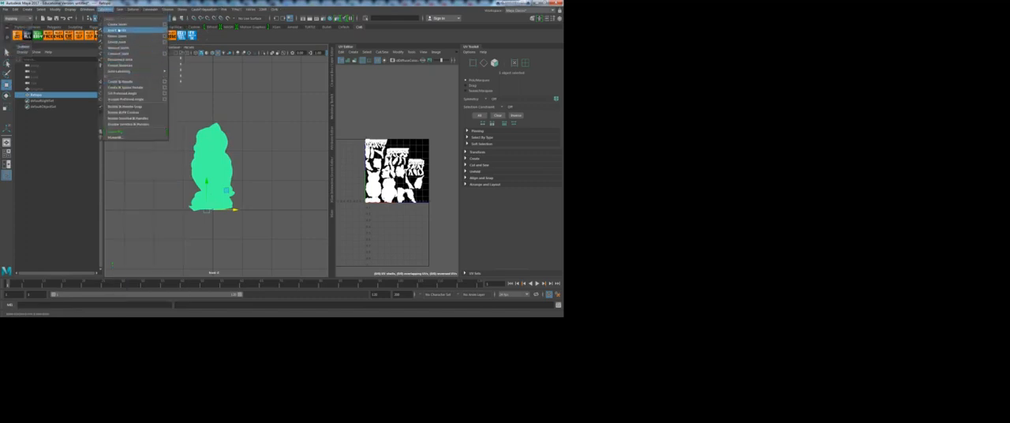
{"action": "left_click", "coordinate": [116, 24]}
{"action": "left_click", "coordinate": [212, 212]}
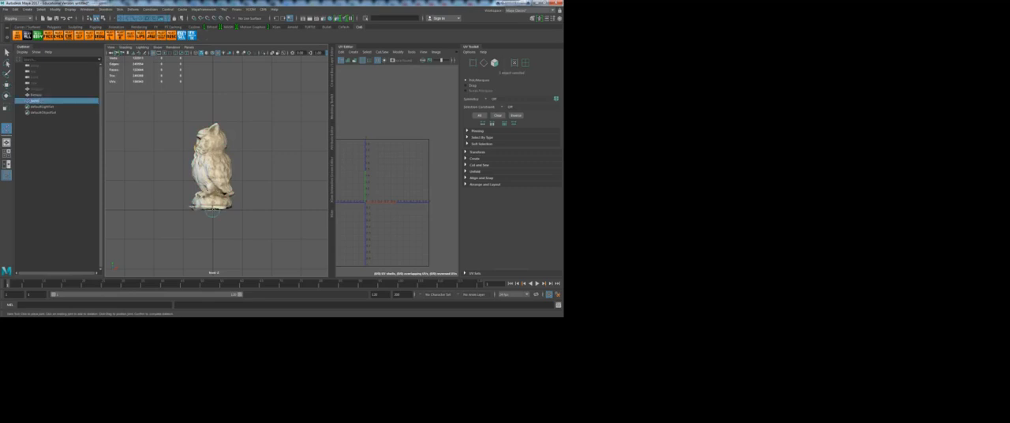
Step: Show the owl in wireframe and build the joint chain from the base up through the body's centre into the head
{"action": "key", "text": "4"}
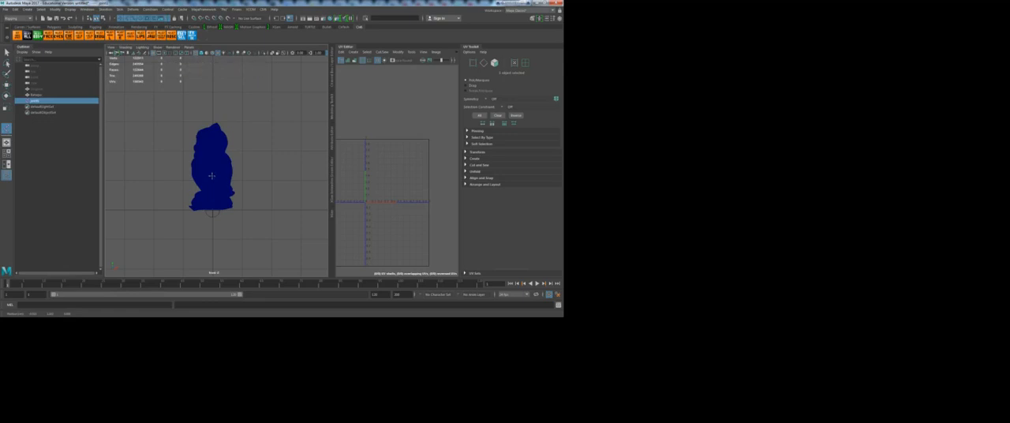
{"action": "left_click", "coordinate": [213, 177]}
{"action": "key", "text": "ctrl+z"}
{"action": "scroll", "coordinate": [219, 195], "scroll_direction": "up", "scroll_amount": 5}
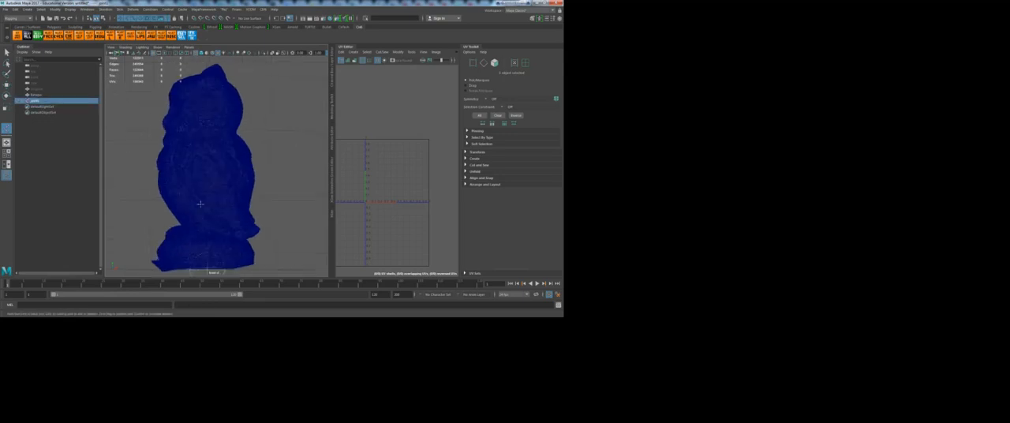
{"action": "left_click", "coordinate": [205, 229]}
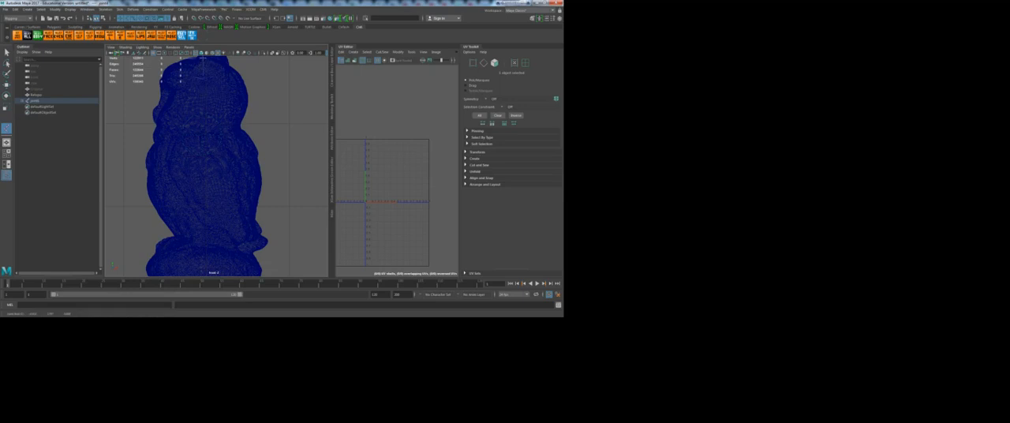
{"action": "key", "text": "w"}
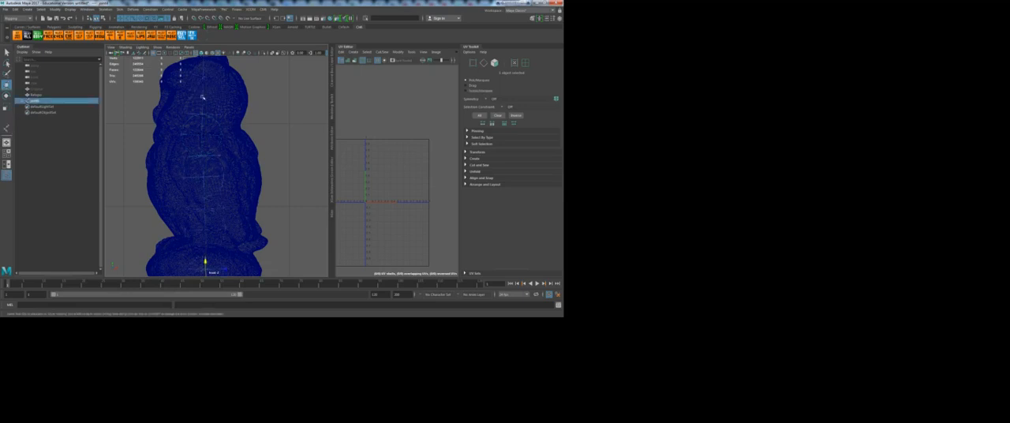
Step: Return to the full perspective view and display the owl with textured shading
{"action": "key", "text": "space"}
{"action": "left_click_drag", "start_coordinate": [202, 200], "coordinate": [216, 185]}
{"action": "key", "text": "space"}
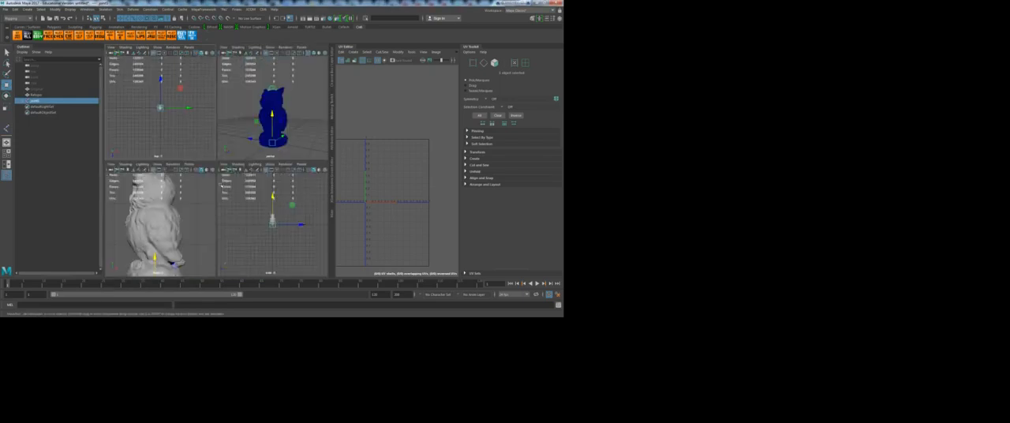
{"action": "key", "text": "space"}
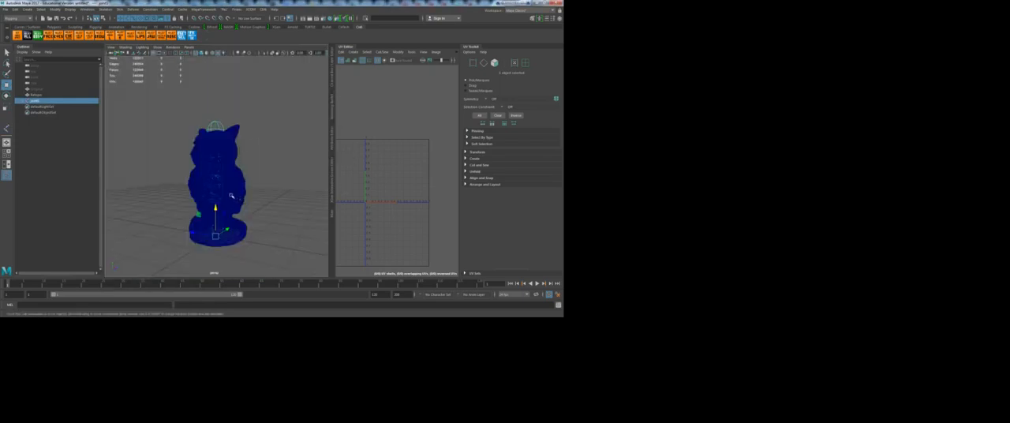
{"action": "key", "text": "6"}
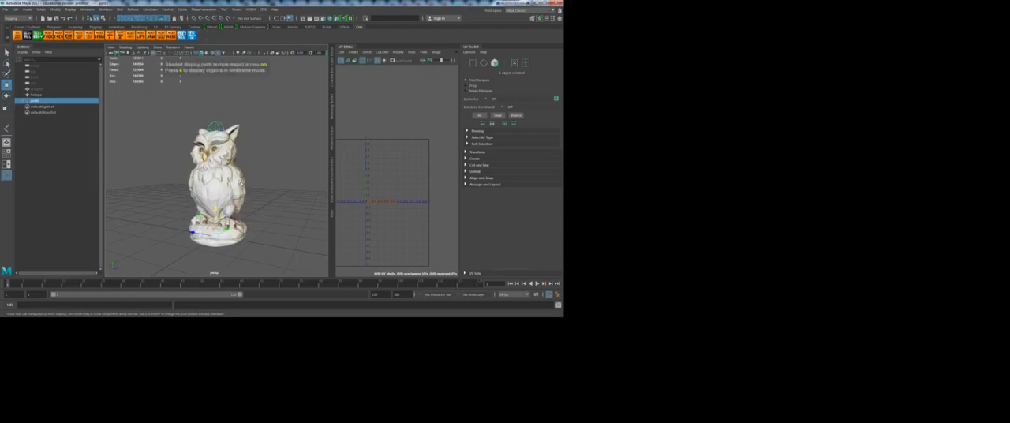
Step: Add Retopo to the selected root joint and apply Bind Skin to attach the owl mesh to the joint chain
{"action": "left_click", "coordinate": [35, 95]}
{"action": "left_click", "coordinate": [87, 9]}
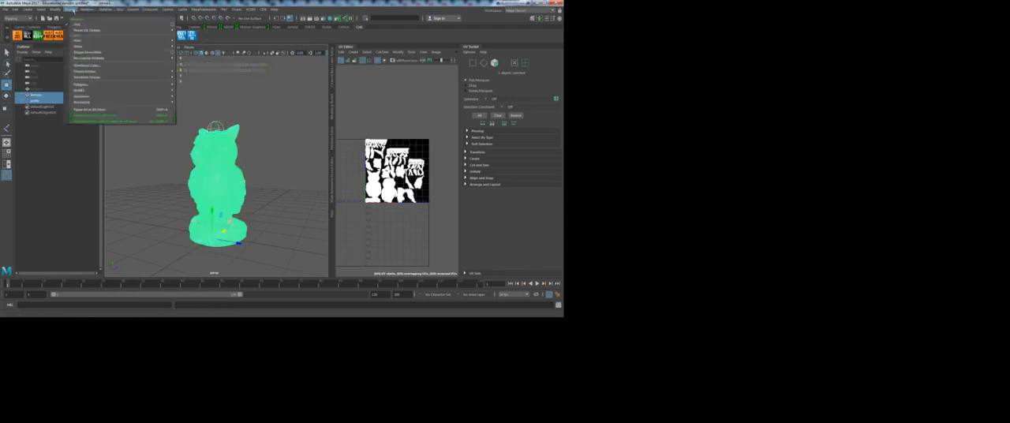
{"action": "mouse_move", "coordinate": [120, 9]}
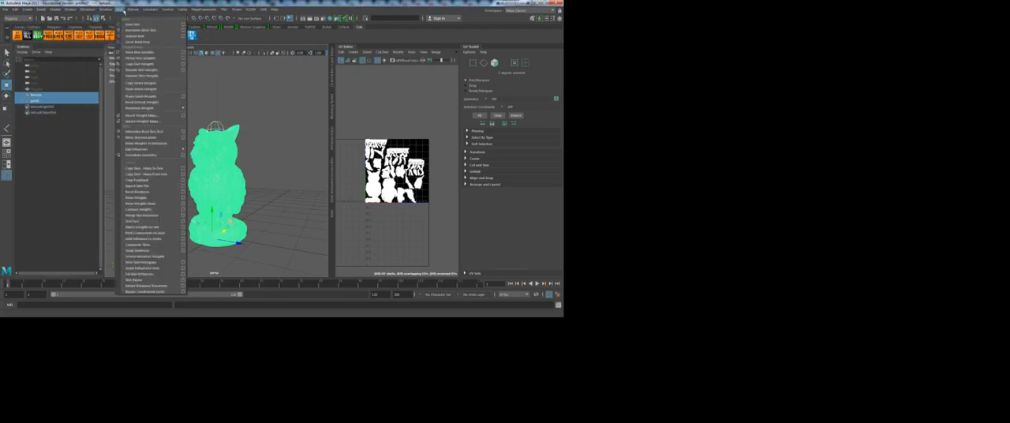
{"action": "left_click", "coordinate": [132, 24]}
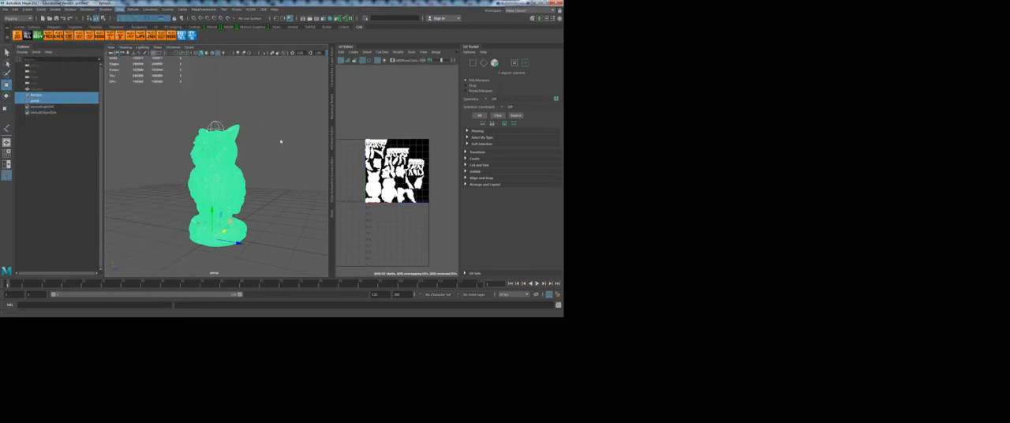